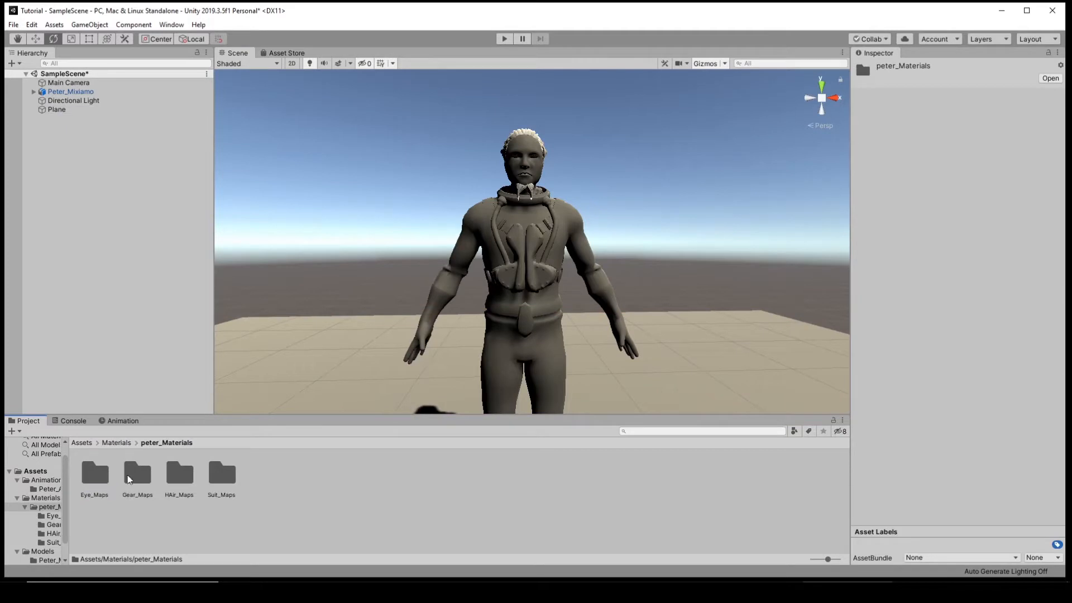
Create a material named Suit_MT in the Suit_Maps folder and apply it to the character's body in the scene.
double_click(212, 483)
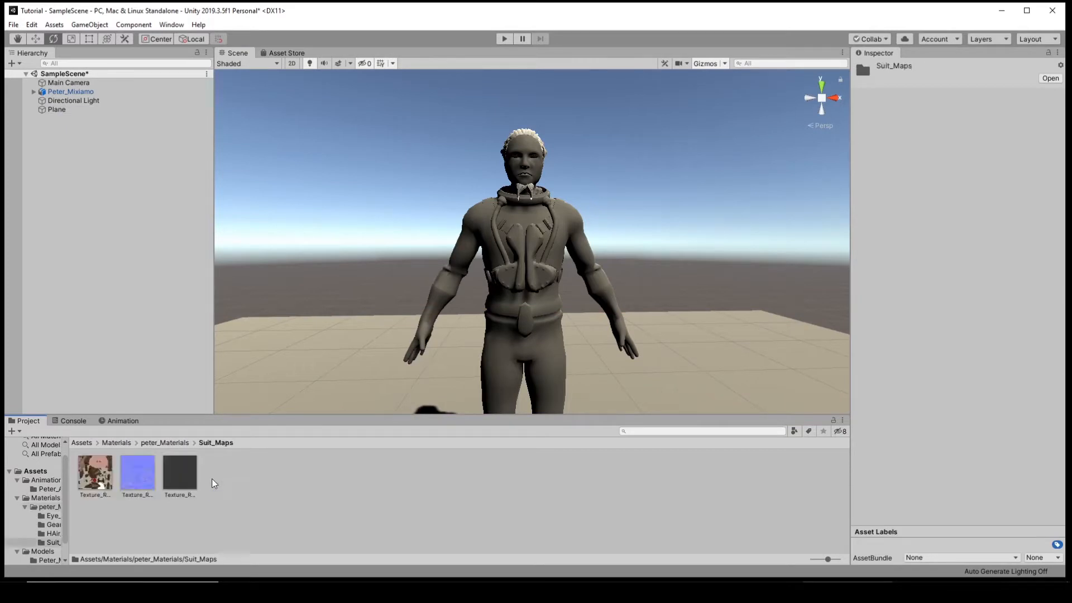
right_click(278, 499)
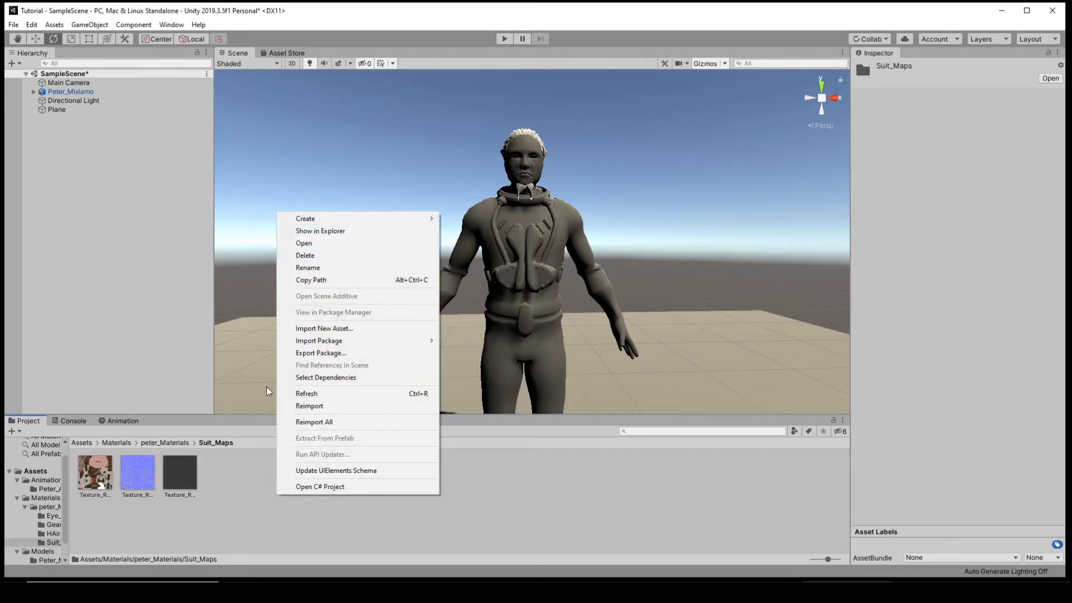
mouse_move(299, 219)
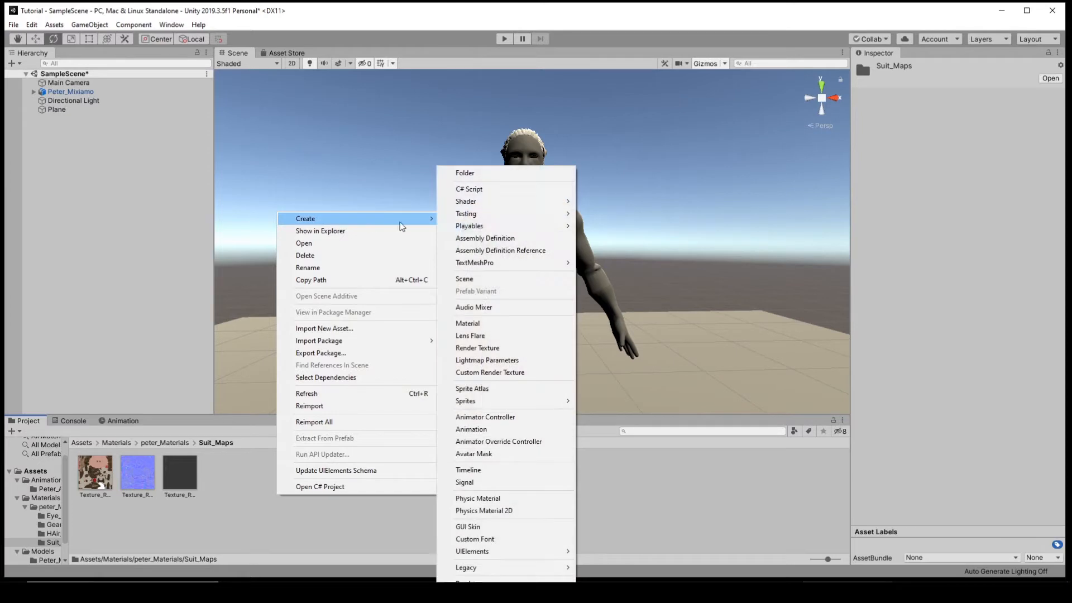
click(476, 326)
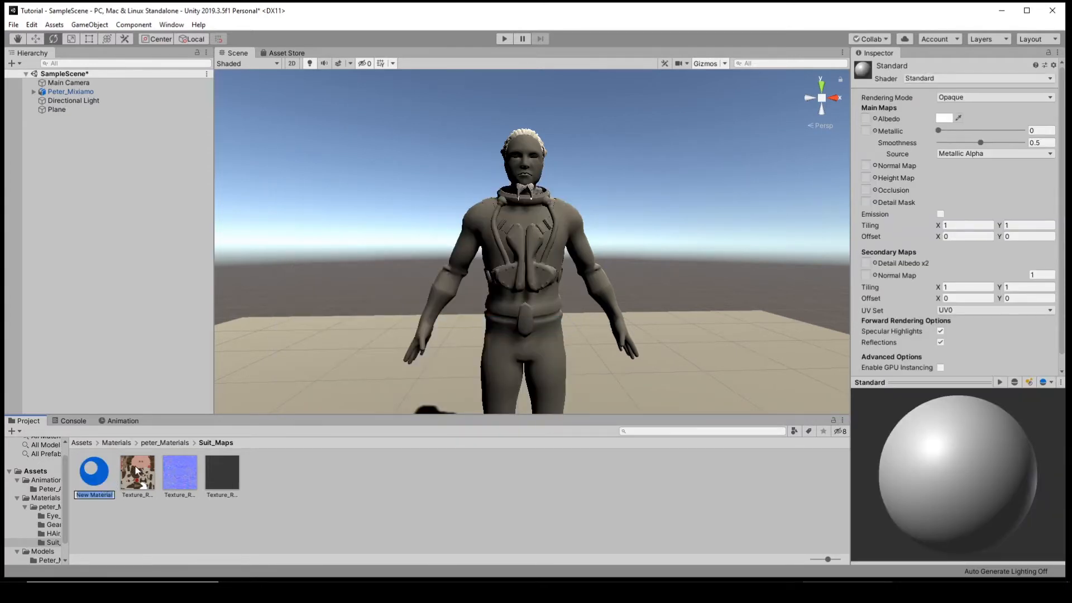
text(Suit_MT)
key(Return)
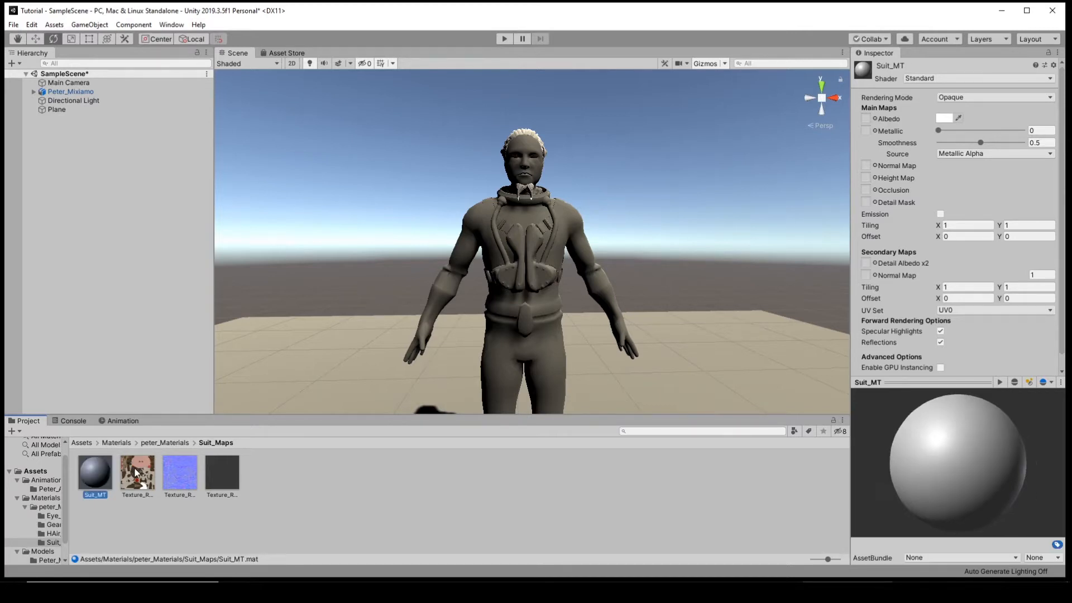
drag(101, 476, 544, 315)
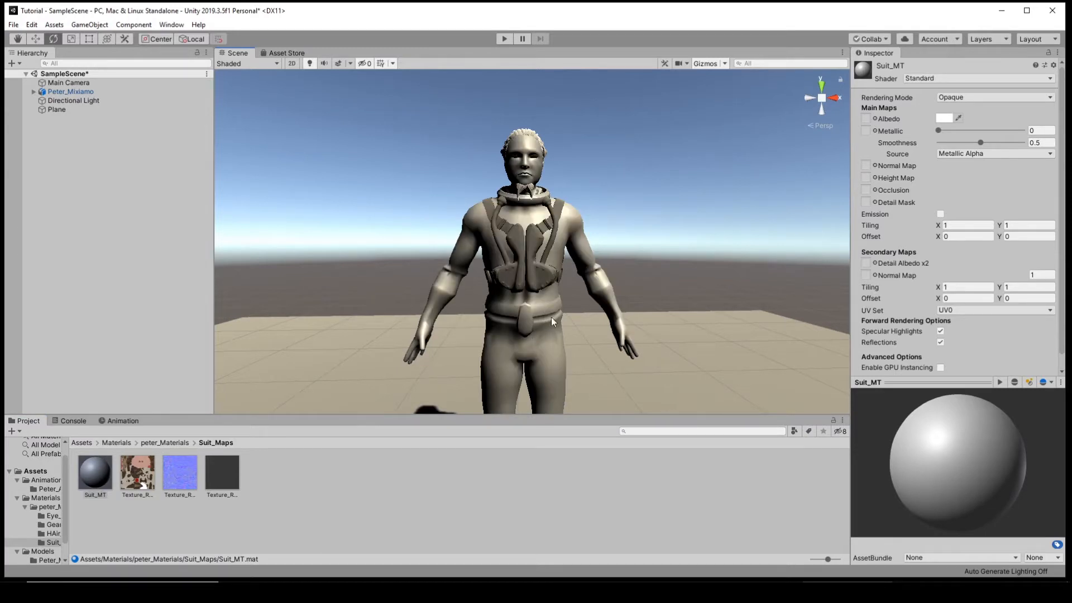
Assign the suit's colour texture as Suit_MT's Albedo map, with a white tint (FFFFFF).
drag(144, 468, 866, 118)
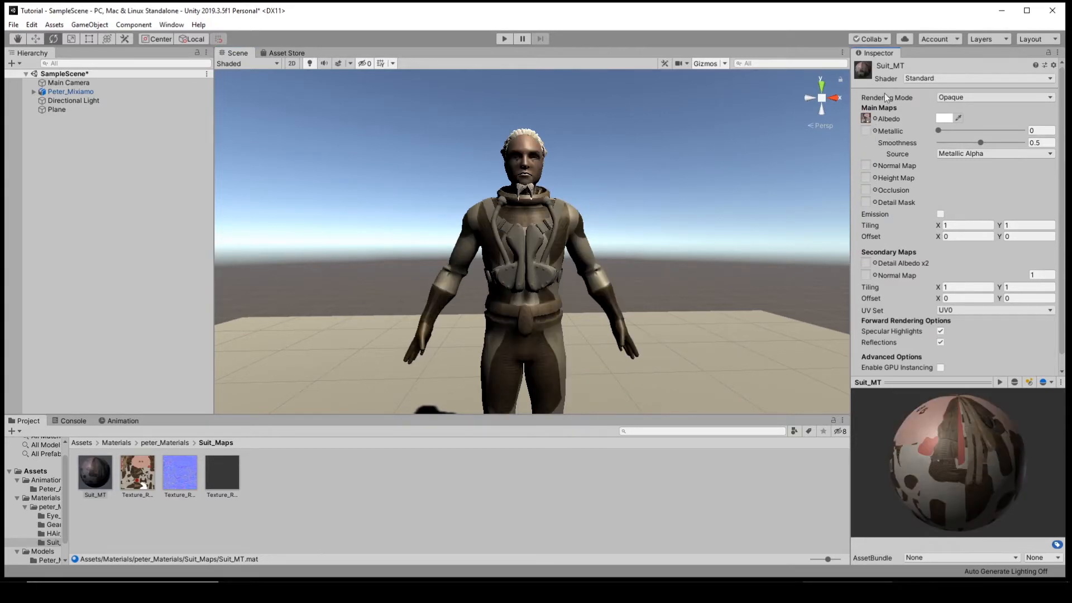
click(944, 118)
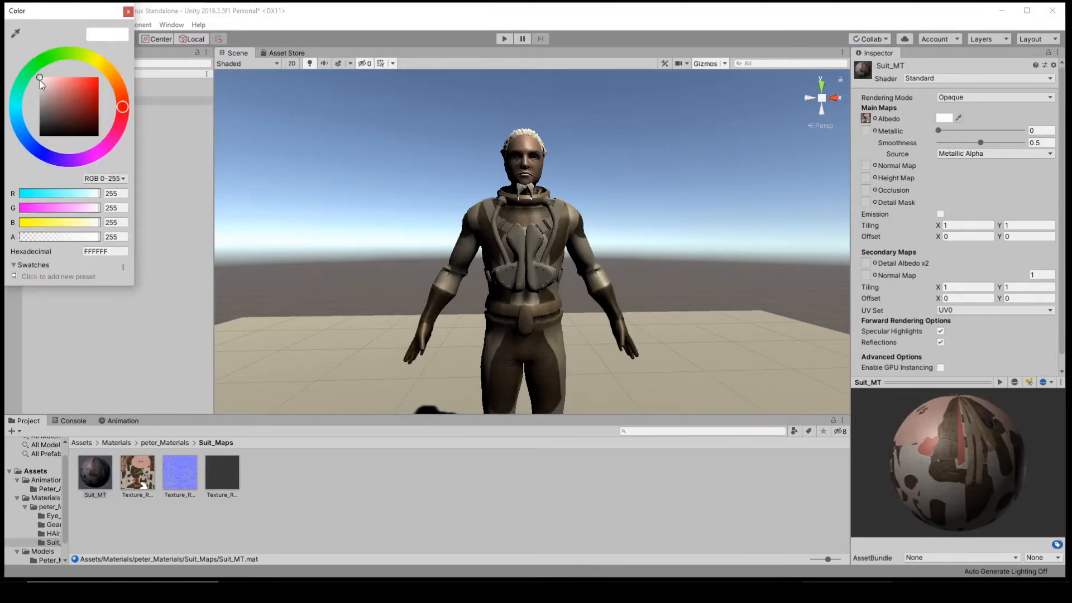
mouse_move(32, 75)
mouse_down()
mouse_move(51, 162)
mouse_move(83, 97)
mouse_move(5, 66)
mouse_up()
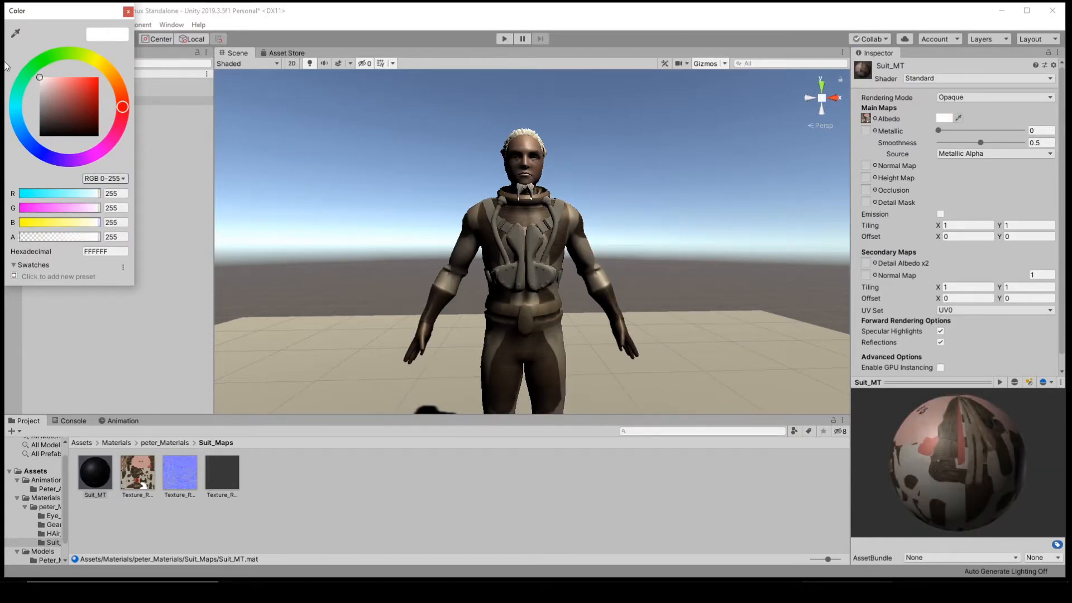
click(128, 11)
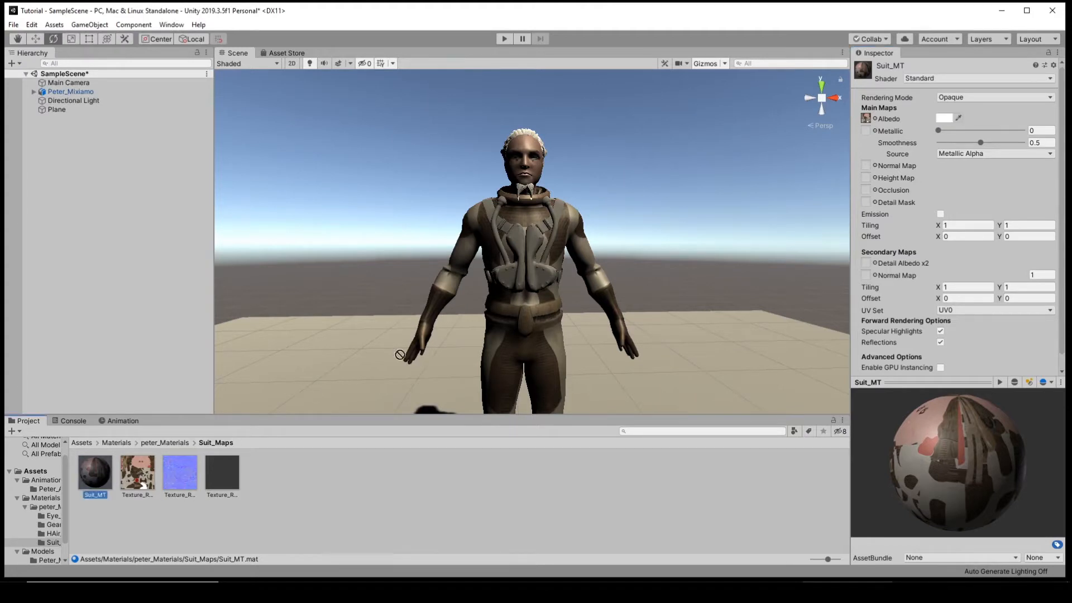
Assign the blue normal texture as Suit_MT's Normal Map and the dark grey texture as its Metallic map.
drag(180, 472, 866, 166)
alt+drag(489, 285, 405, 304)
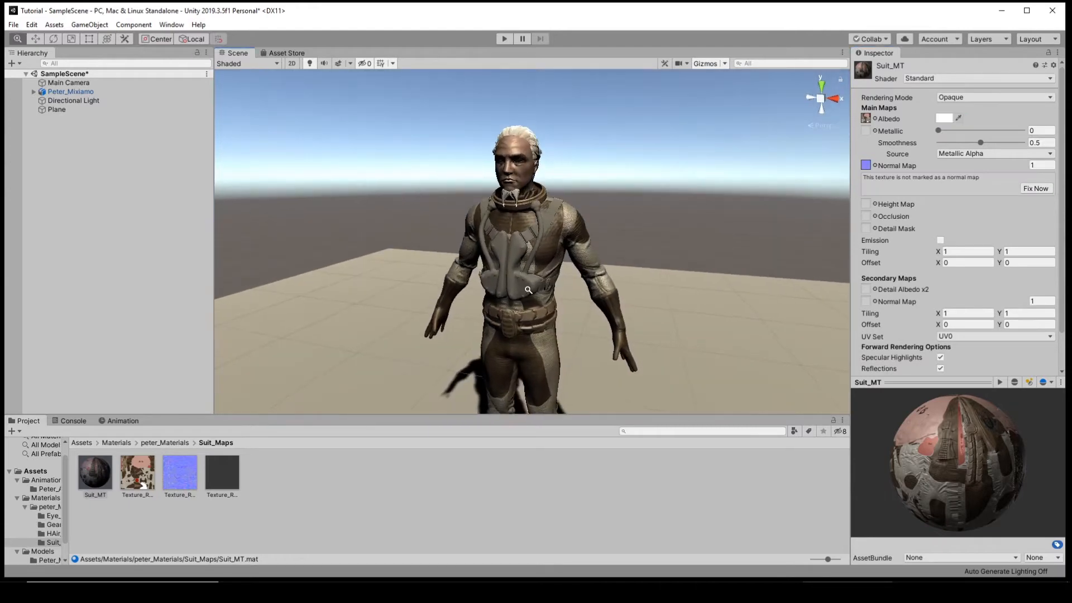
alt+scroll(525, 240, up, 6)
alt+drag(531, 231, 550, 223)
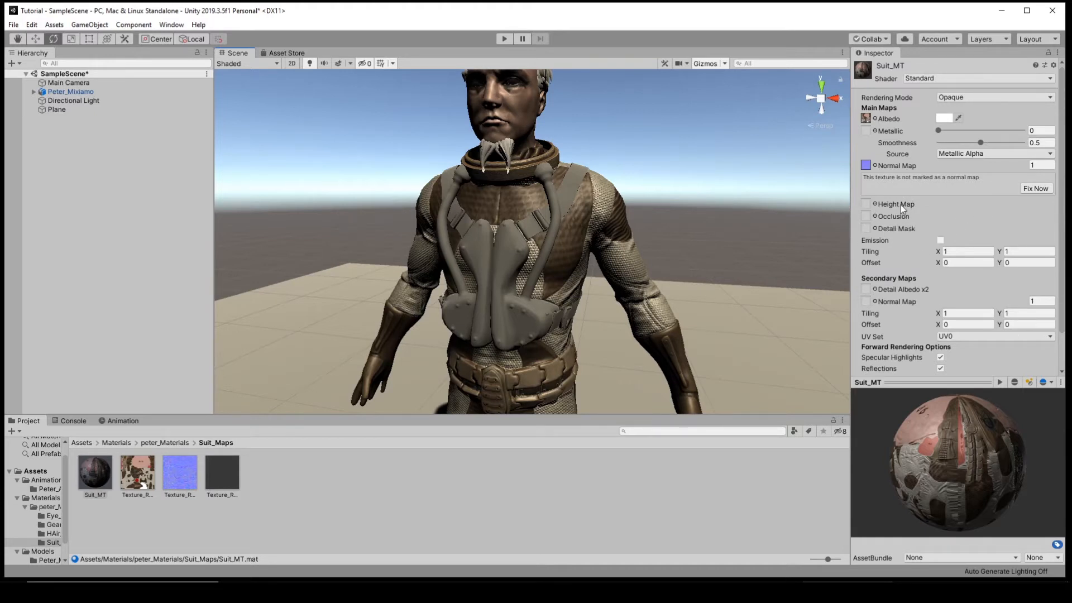
drag(222, 473, 865, 131)
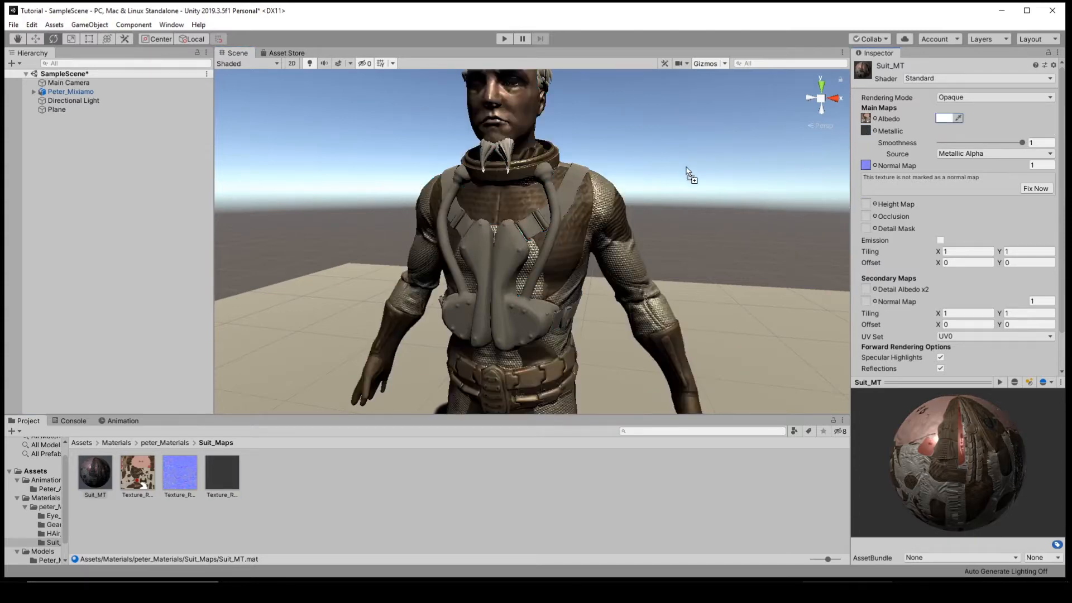
Examine the textured suit on the character from the front, side and down to the boots.
key(alt)
alt+drag(663, 199, 754, 218)
middle_drag(659, 195, 685, 184)
alt+drag(686, 184, 415, 163)
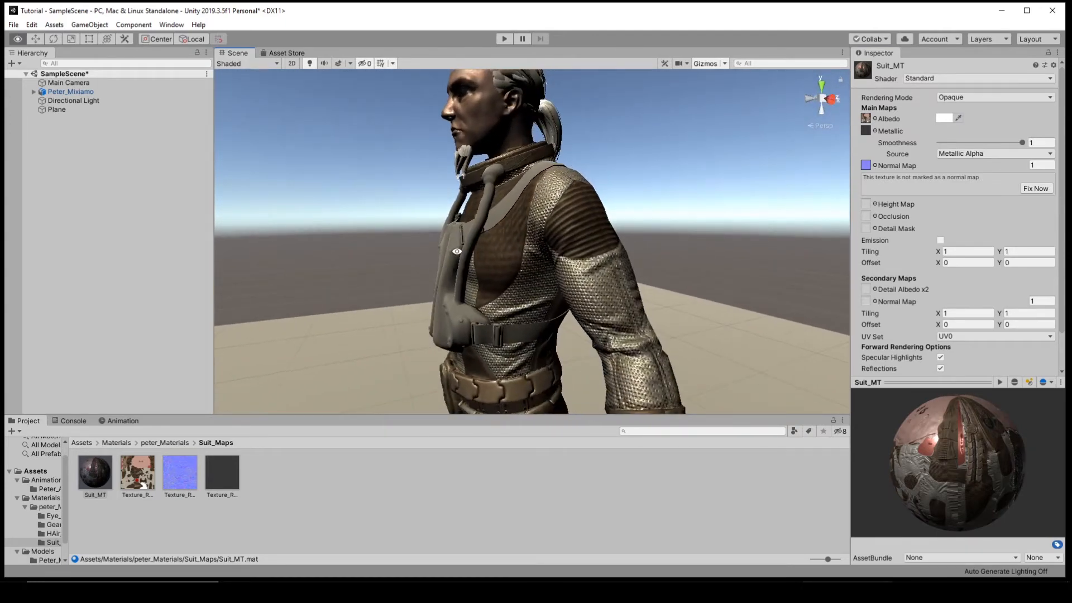
middle_drag(492, 318, 526, 93)
alt+right_drag(526, 93, 591, 201)
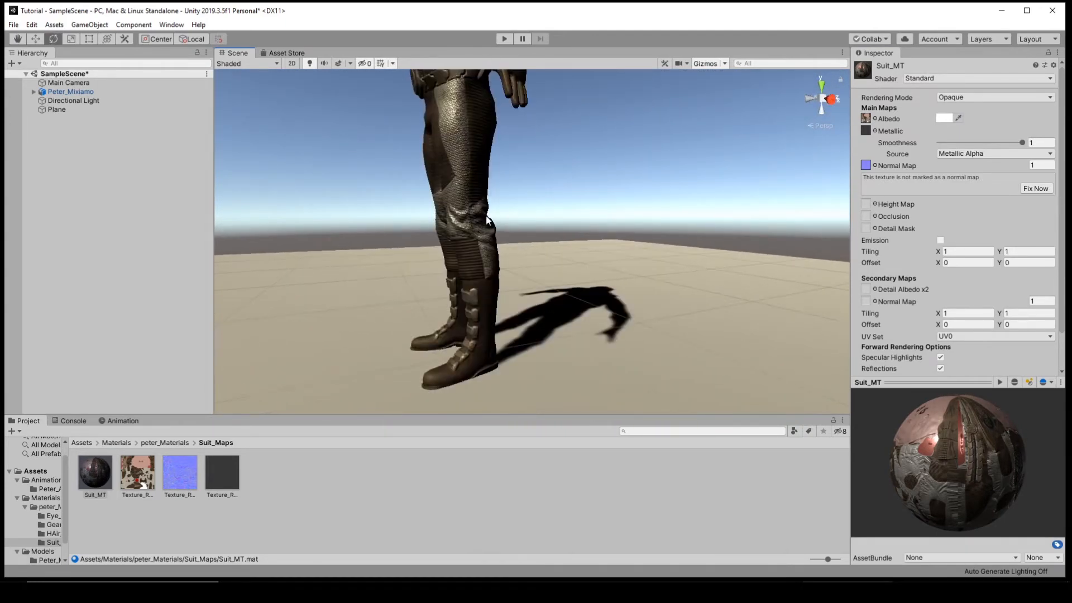
middle_drag(534, 173, 573, 287)
alt+drag(573, 287, 686, 281)
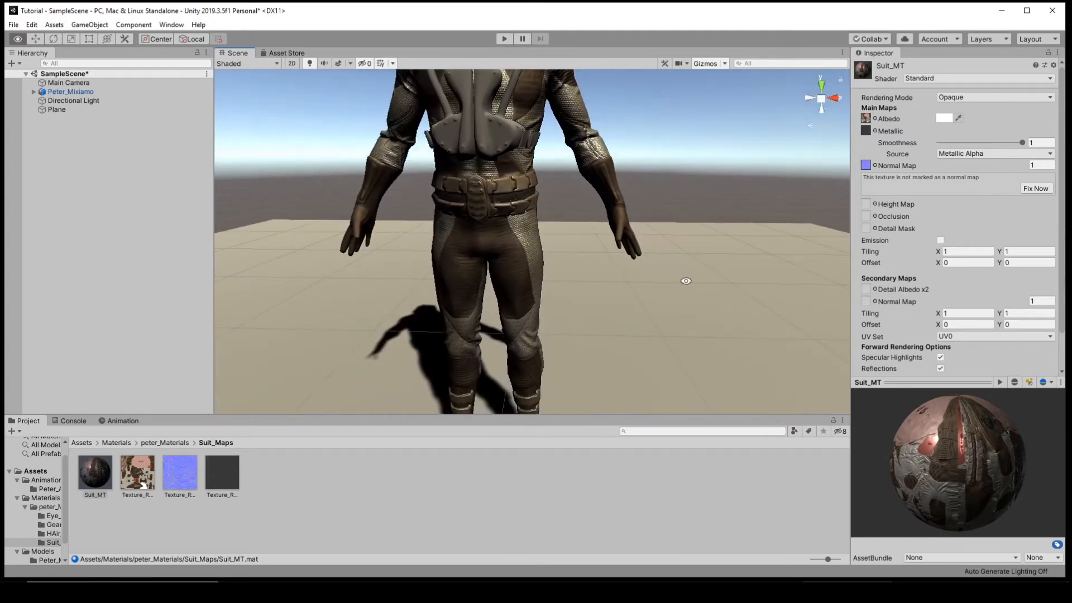
middle_drag(590, 158, 578, 256)
scroll(588, 159, down, 8)
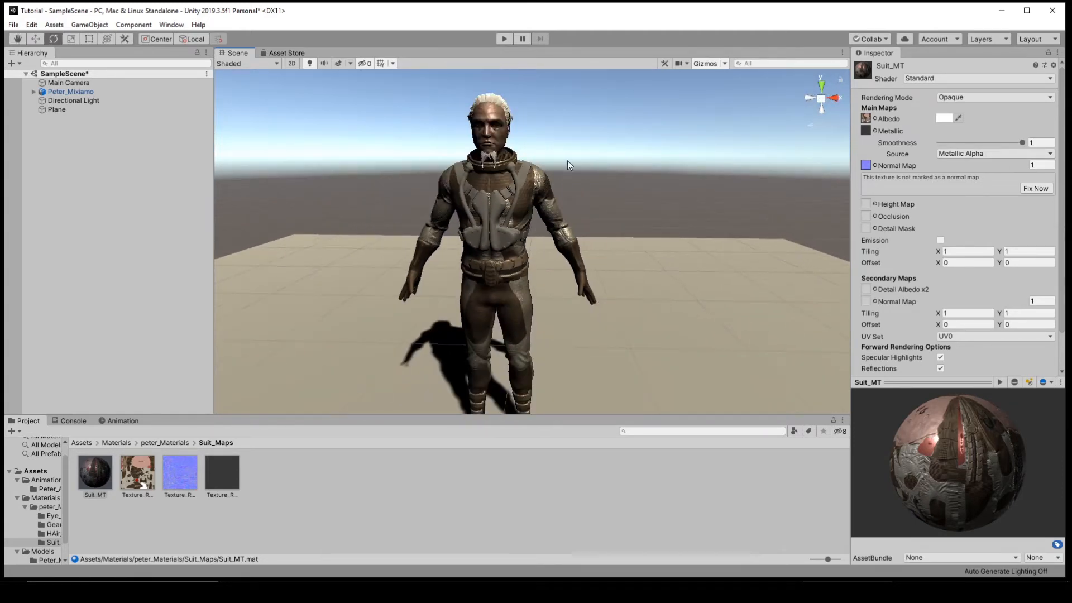
alt+drag(528, 159, 579, 156)
scroll(593, 179, up, 5)
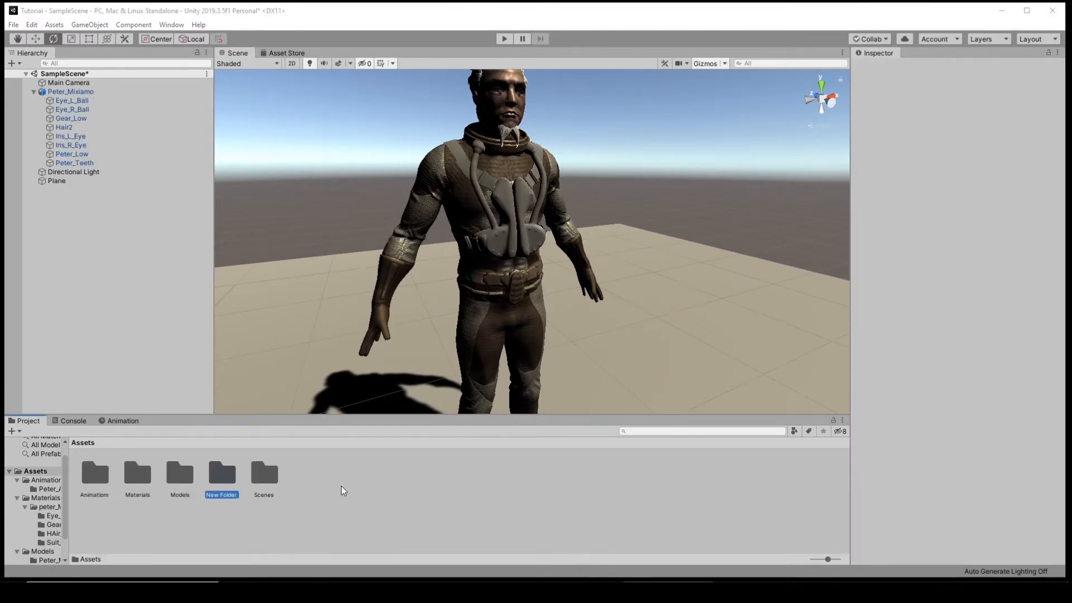
Rename the new folder in the project's root as Assets.
right_click(221, 493)
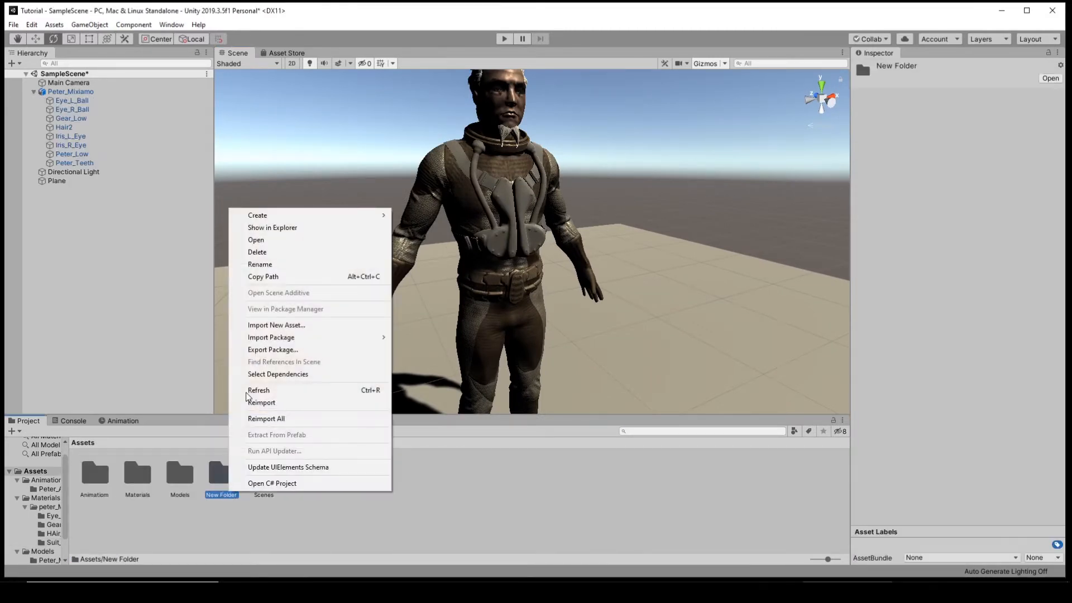
click(289, 264)
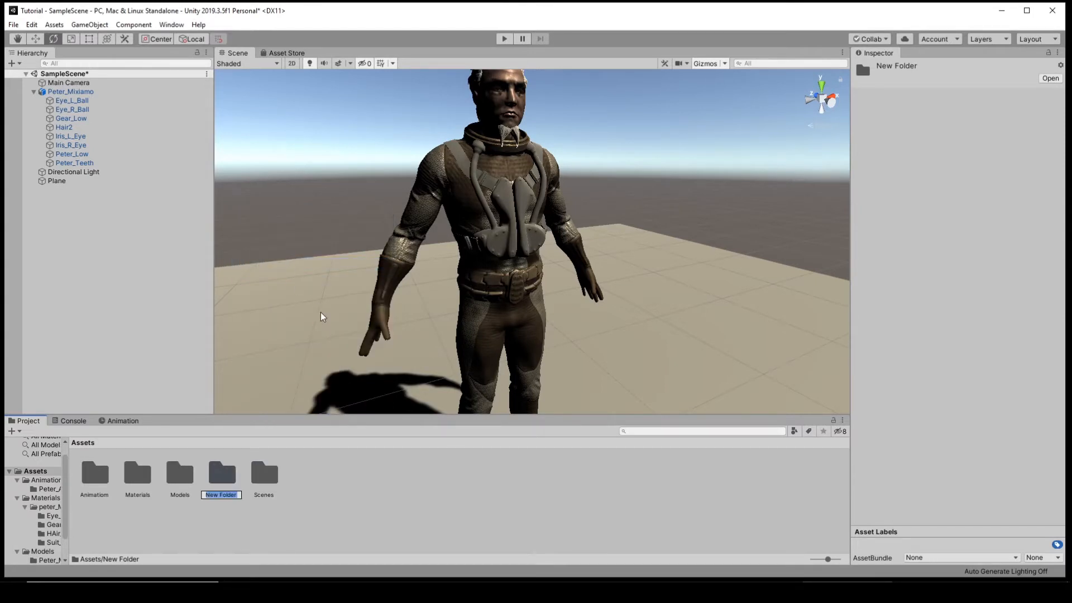
text(Assets)
key(Return)
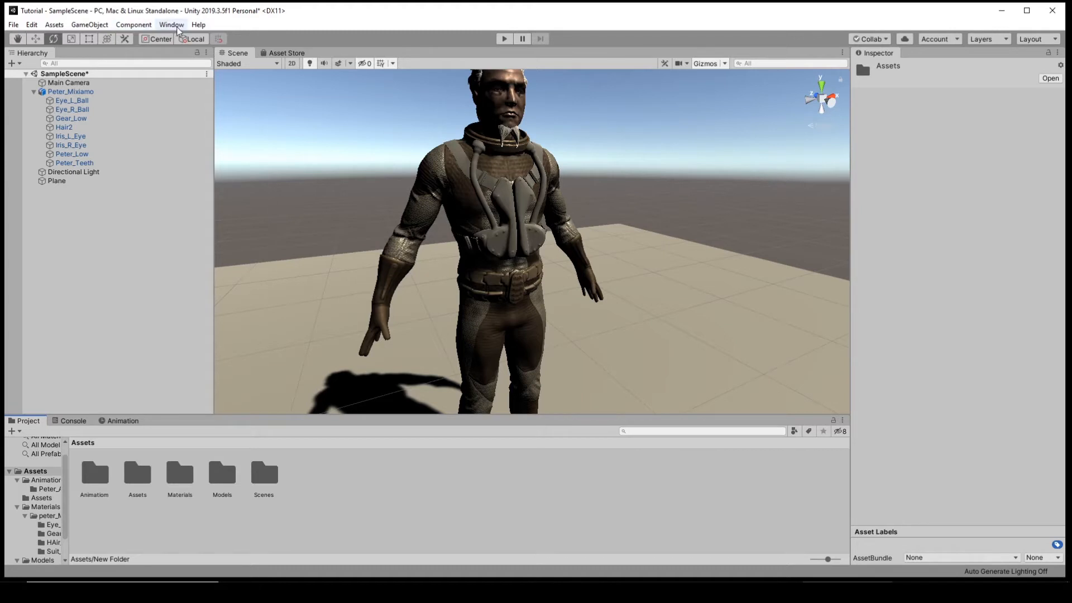
Install the Post Processing 2.3.0 package through the Package Manager.
click(168, 26)
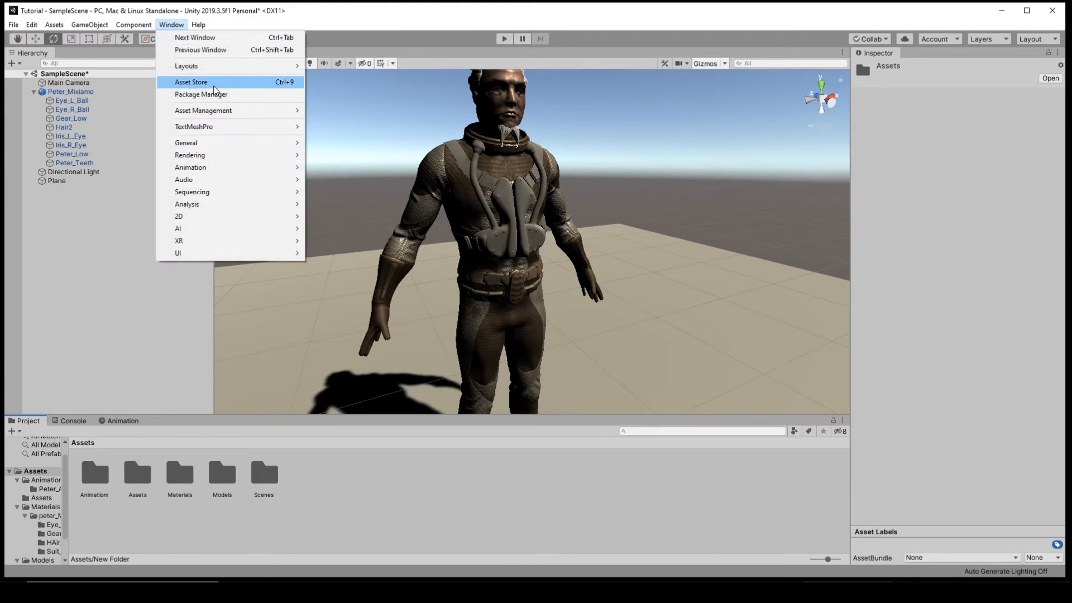
click(228, 95)
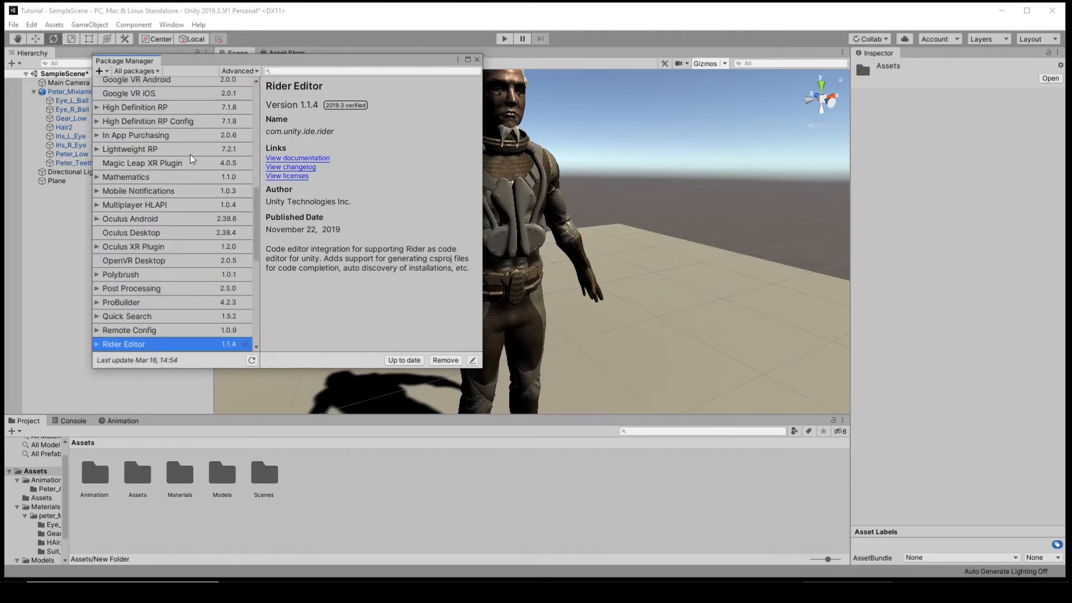
scroll(201, 179, up, 3)
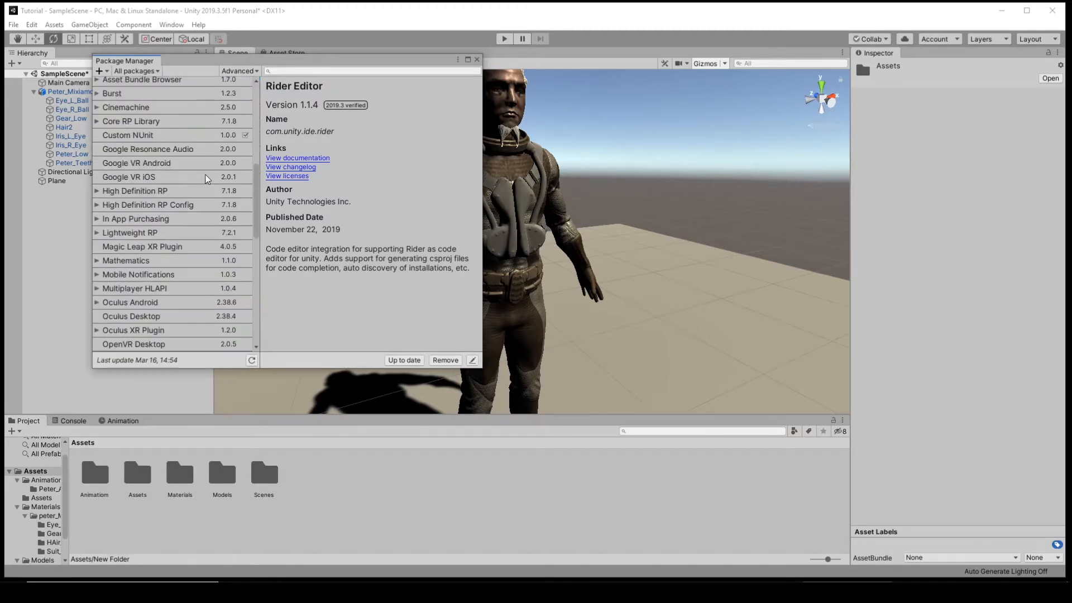
scroll(206, 178, down, 3)
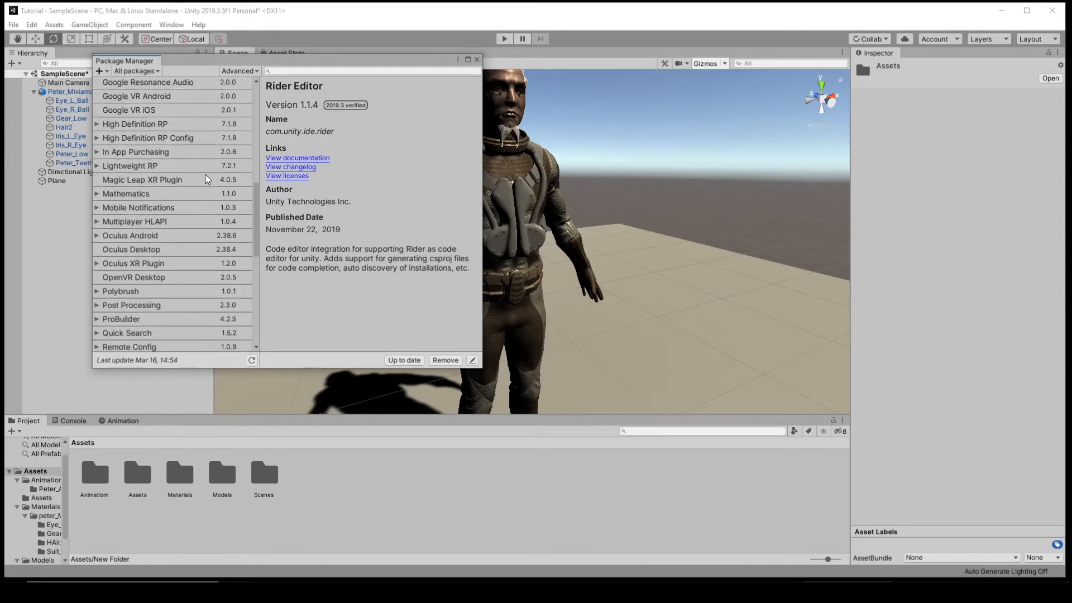
click(187, 308)
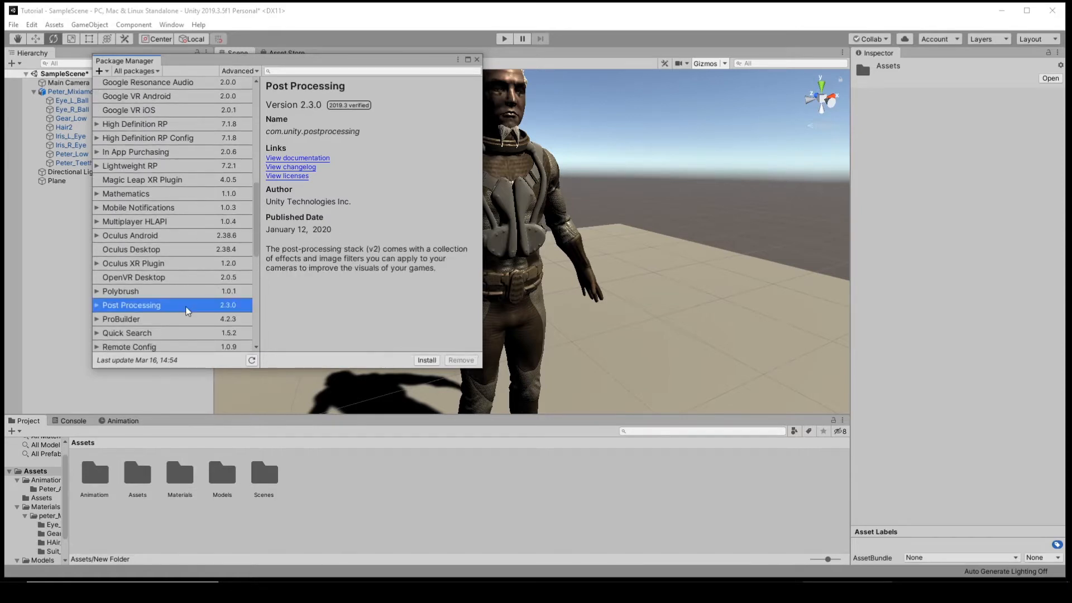
click(428, 362)
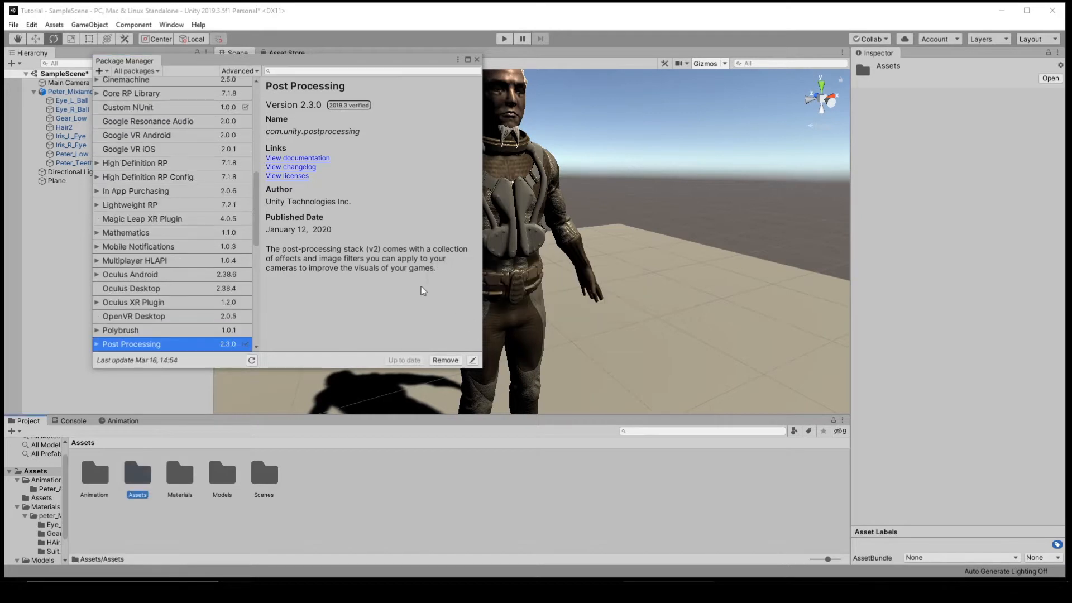
Install the Lightweight RP 7.2.1 package.
click(124, 205)
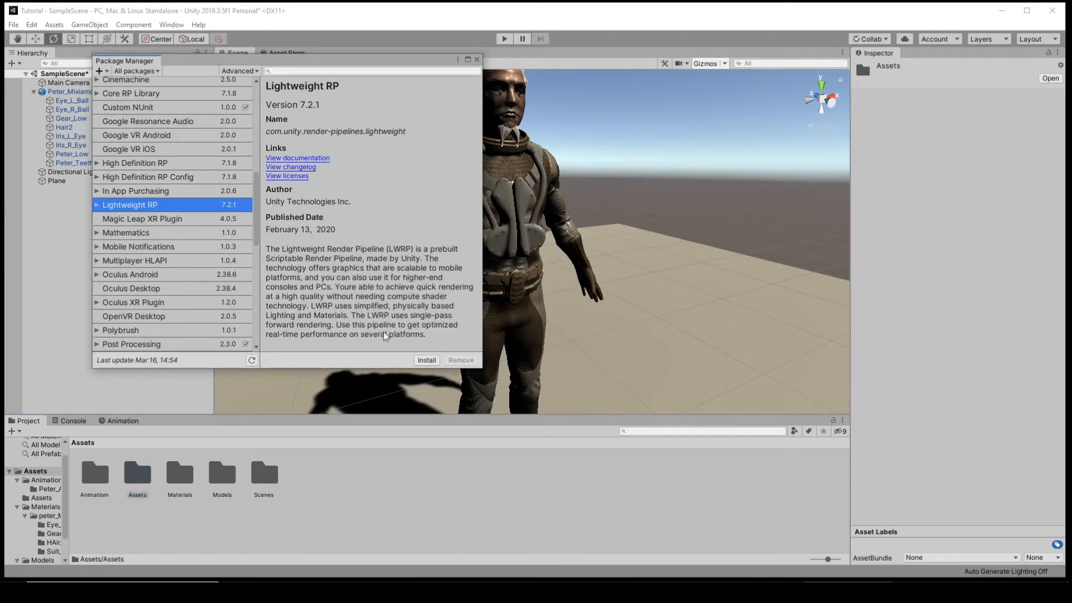
click(426, 361)
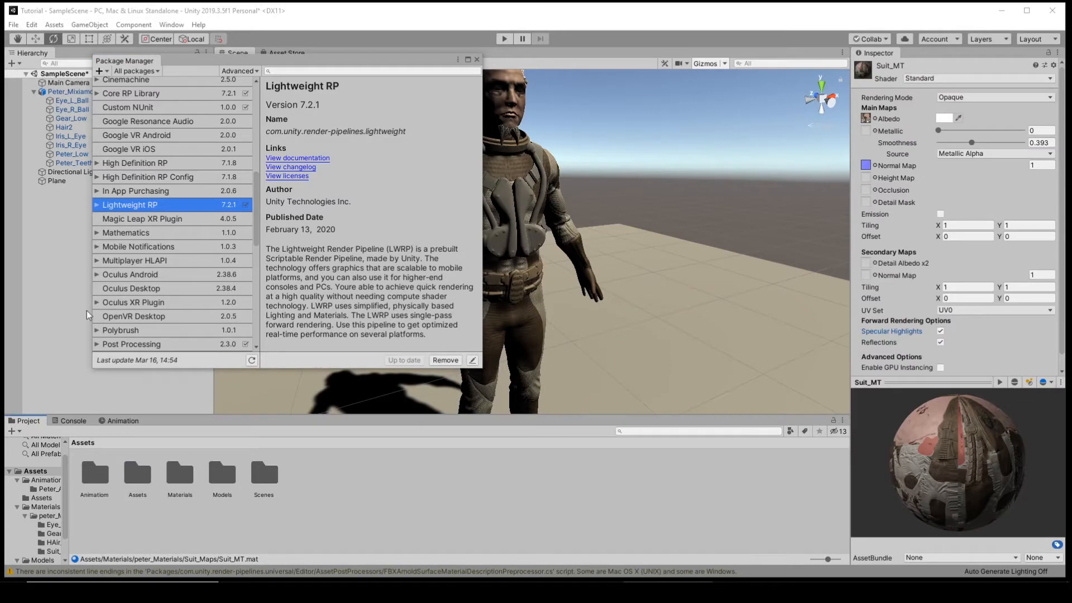
scroll(158, 229, up, 3)
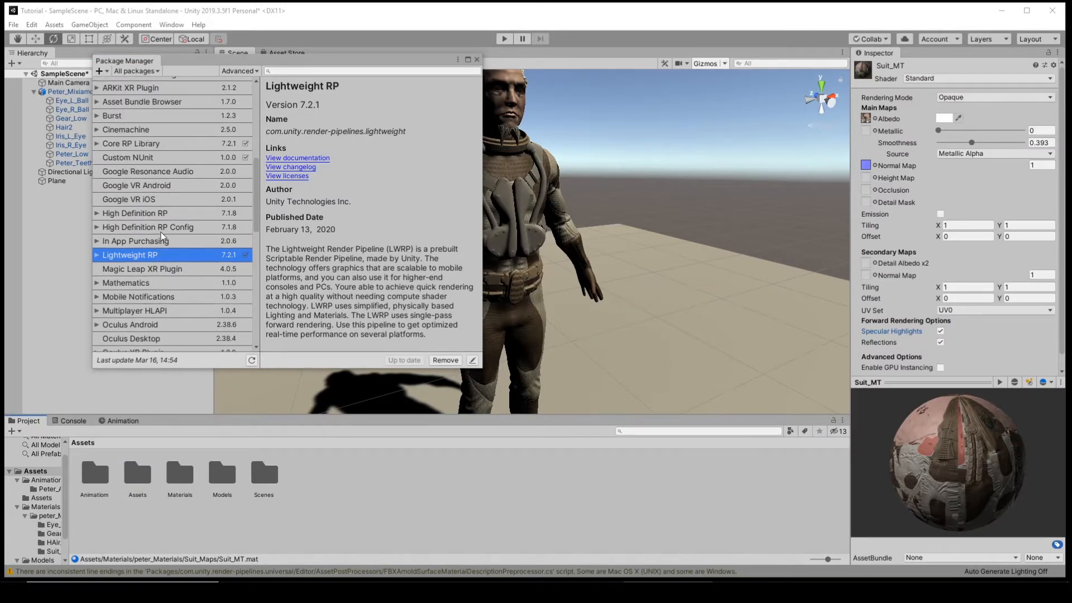
scroll(229, 293, up, 4)
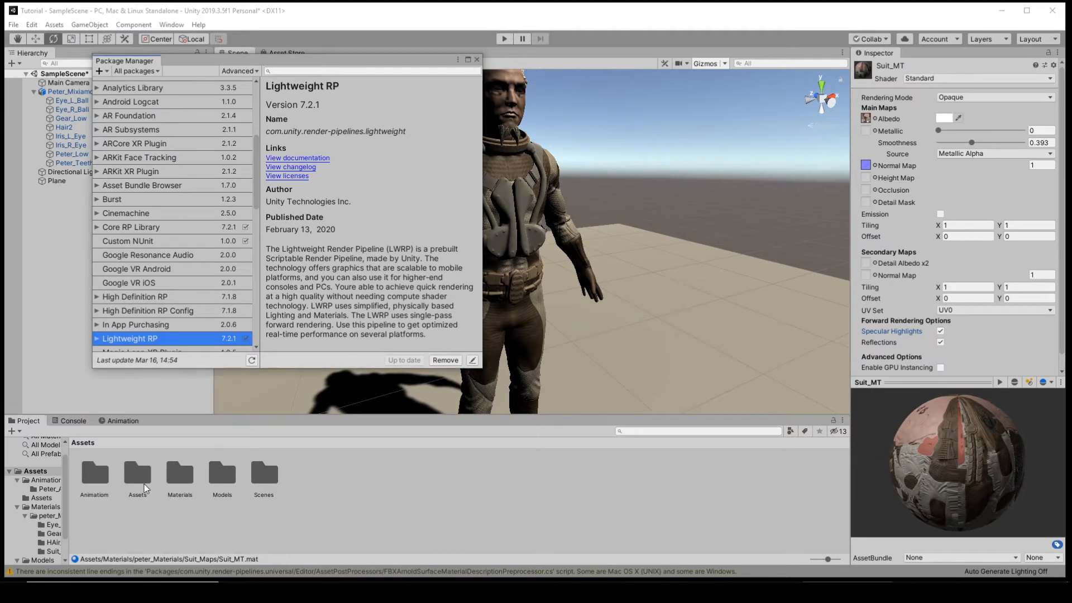
Open the Assets subfolder and look through the asset types that can be created there.
double_click(136, 490)
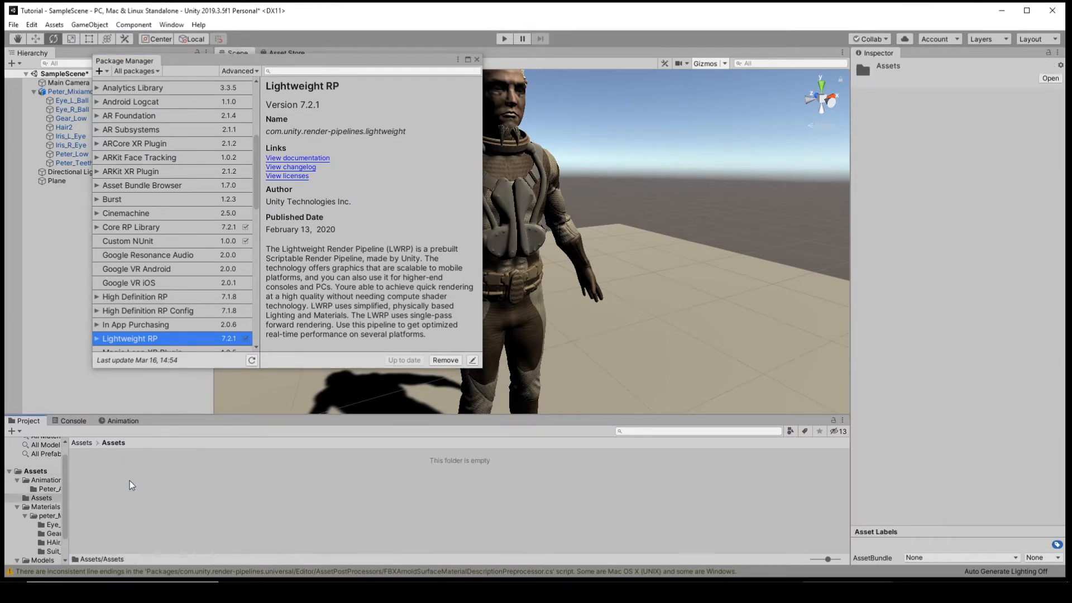
right_click(217, 491)
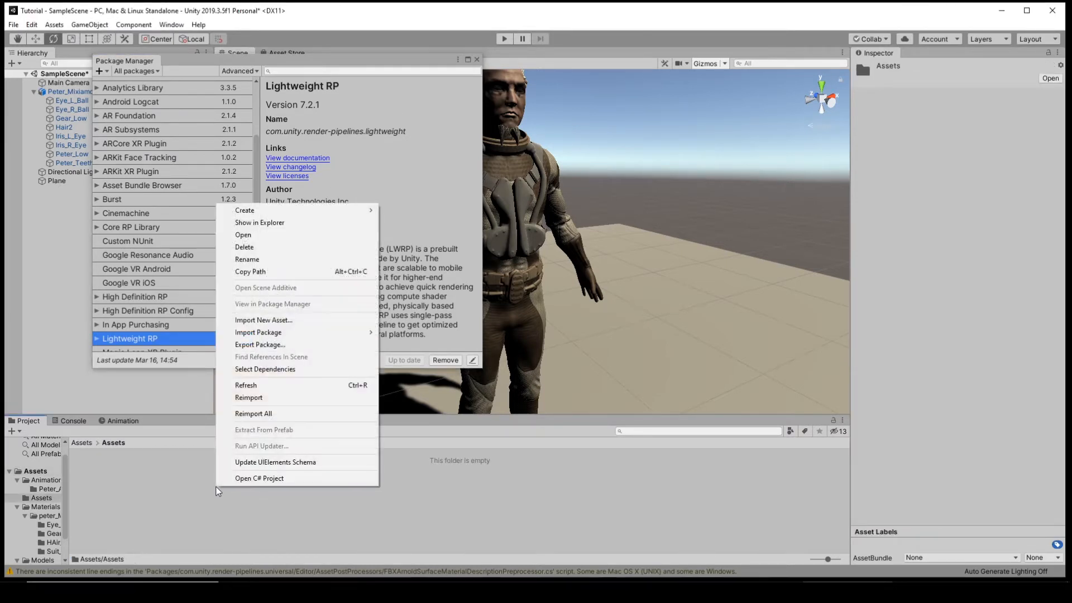
mouse_move(323, 210)
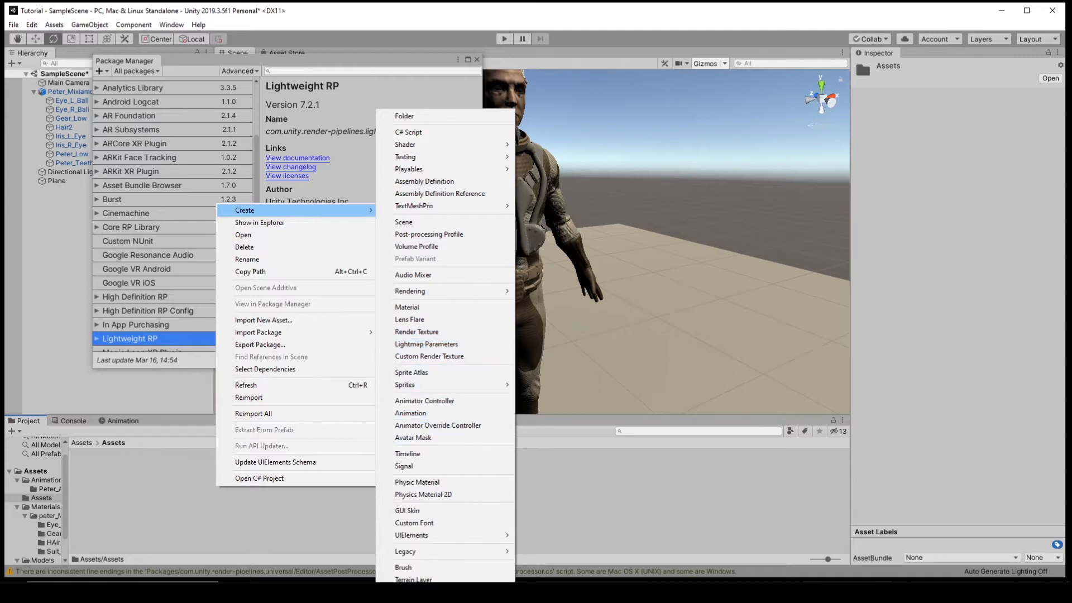
key(Escape)
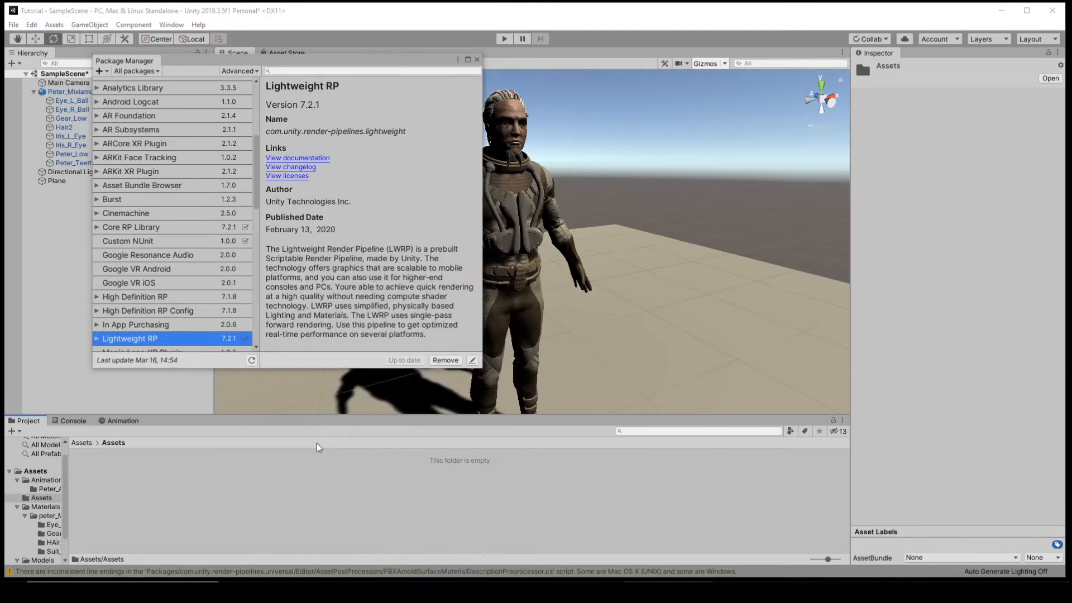
Create a Universal Render Pipeline asset (Forward Renderer) with its default name in the Assets subfolder and inspect both generated assets.
right_click(279, 480)
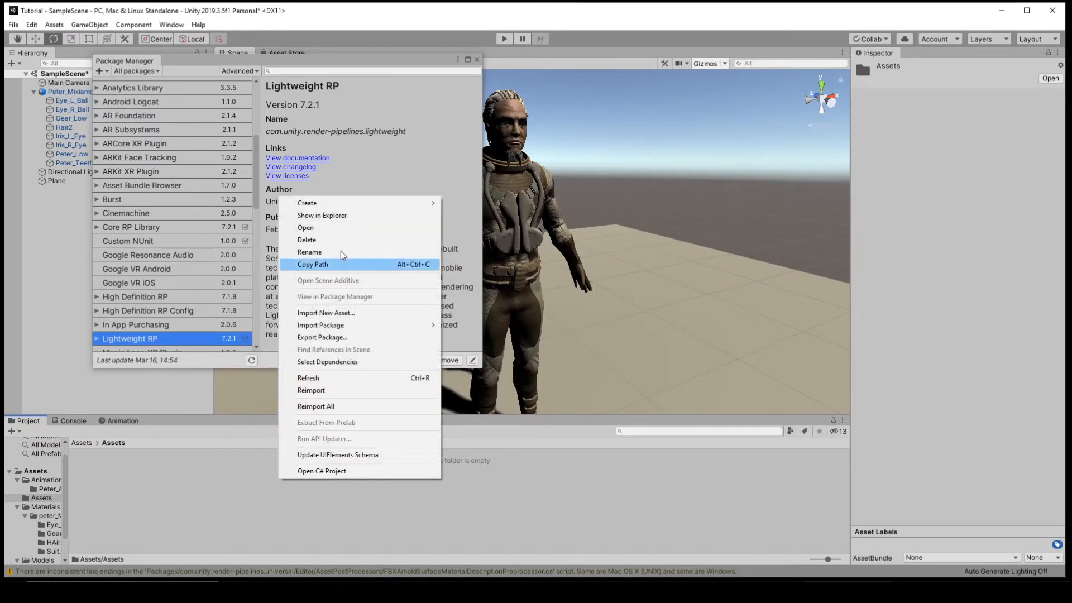
mouse_move(396, 204)
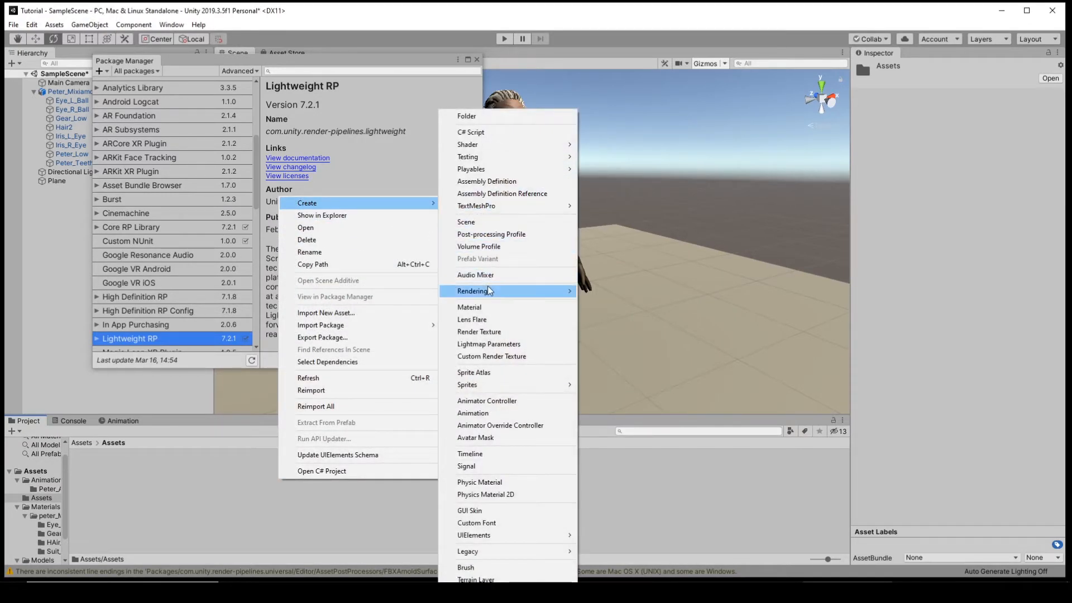
mouse_move(535, 291)
mouse_move(637, 299)
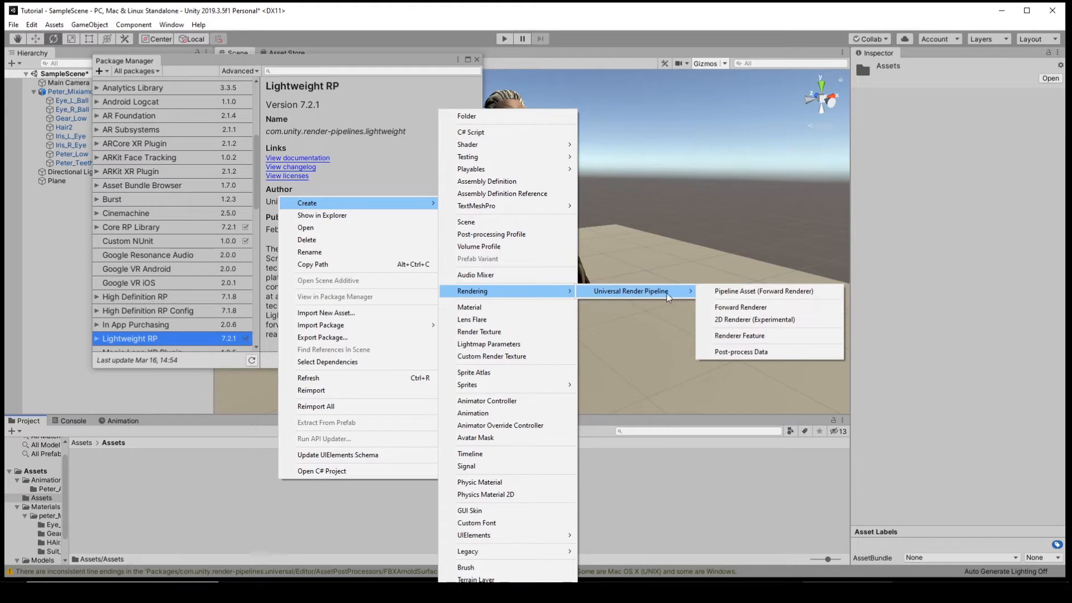
click(738, 291)
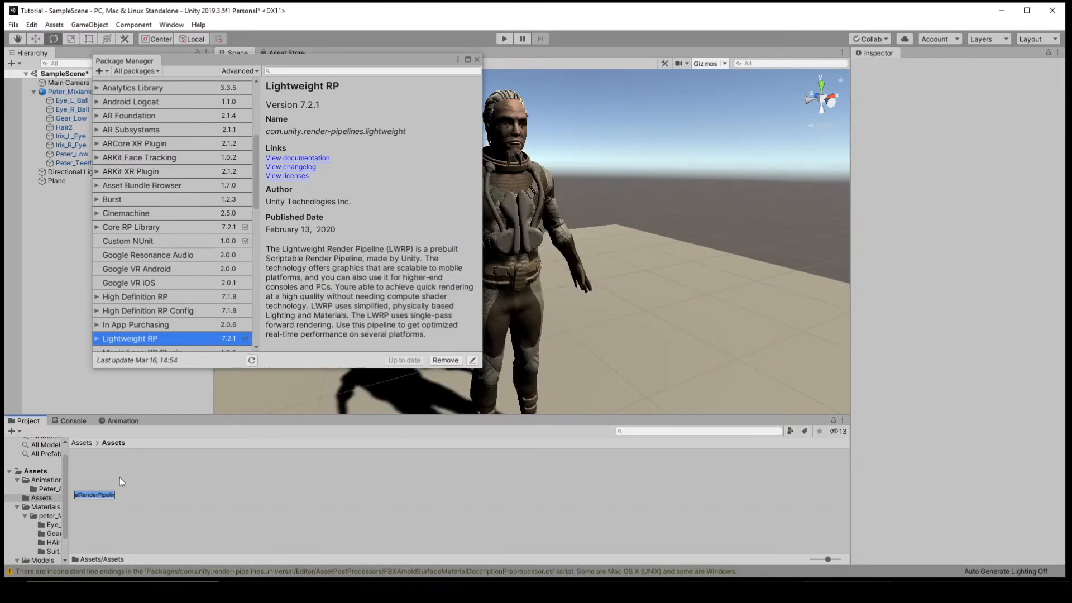
key(Return)
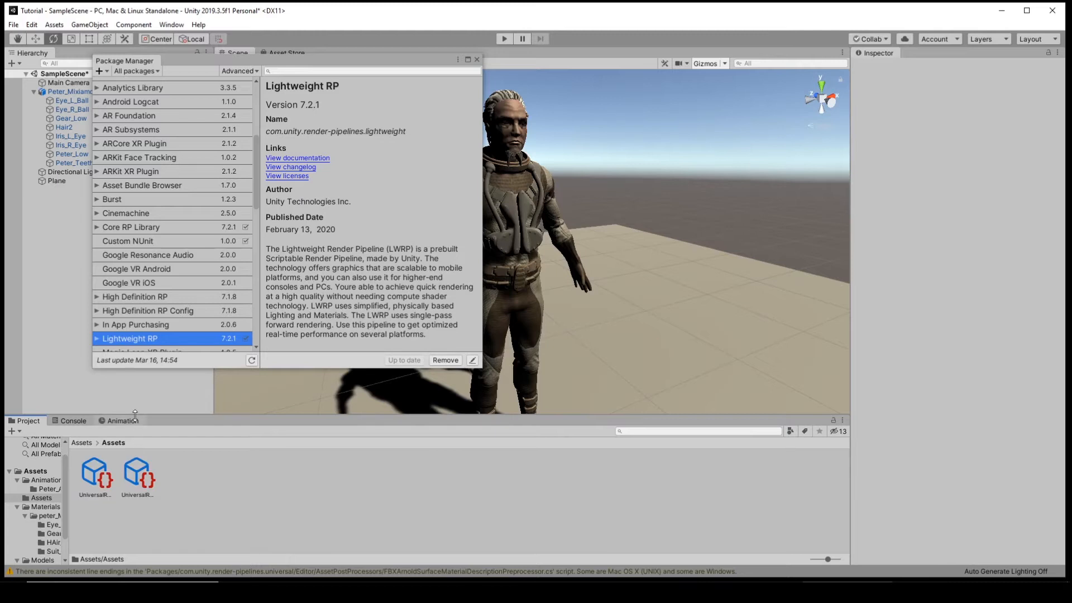
click(136, 481)
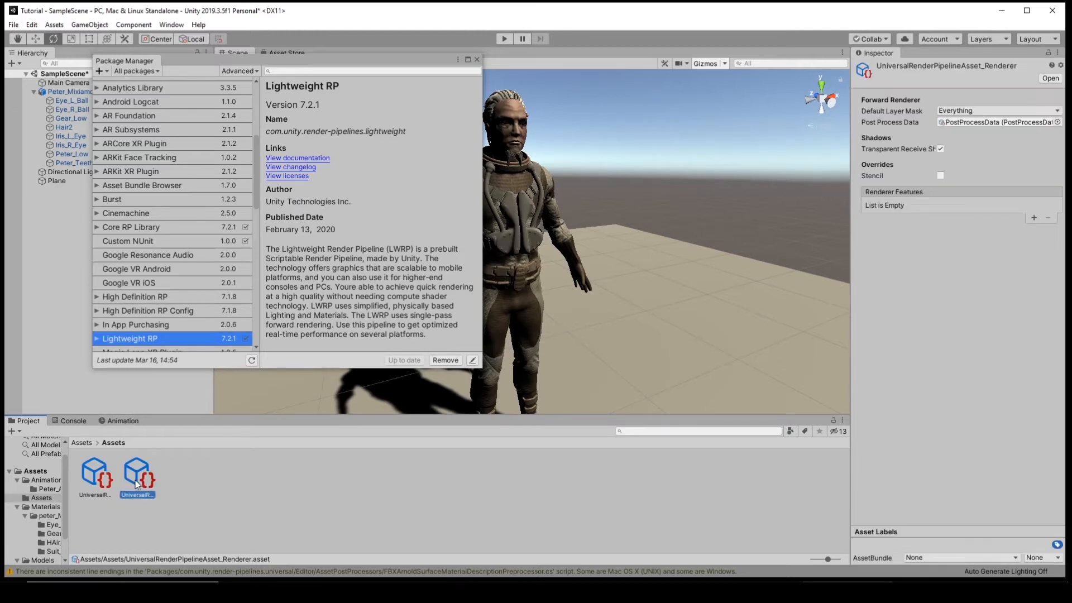
click(104, 482)
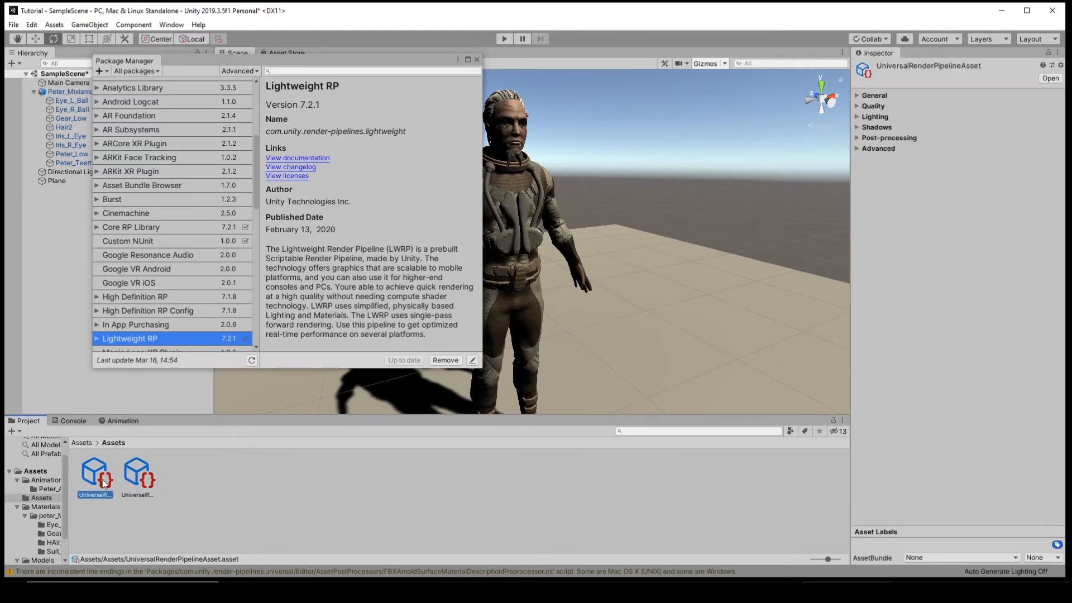
click(136, 475)
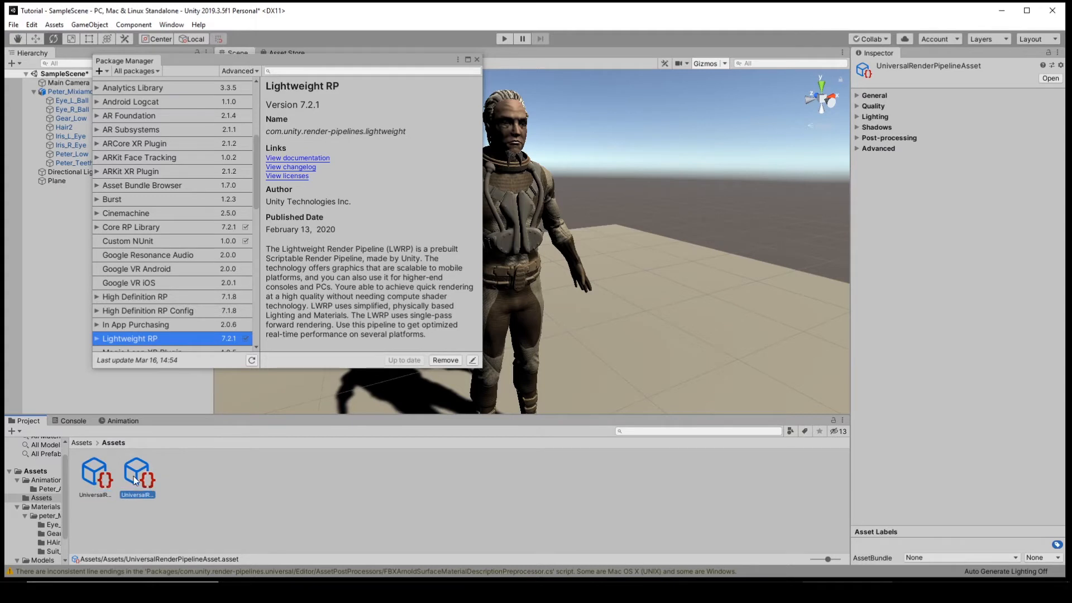
Assign UniversalRenderPipelineAsset as the Scriptable Render Pipeline in the project's Graphics settings.
click(52, 26)
mouse_move(31, 25)
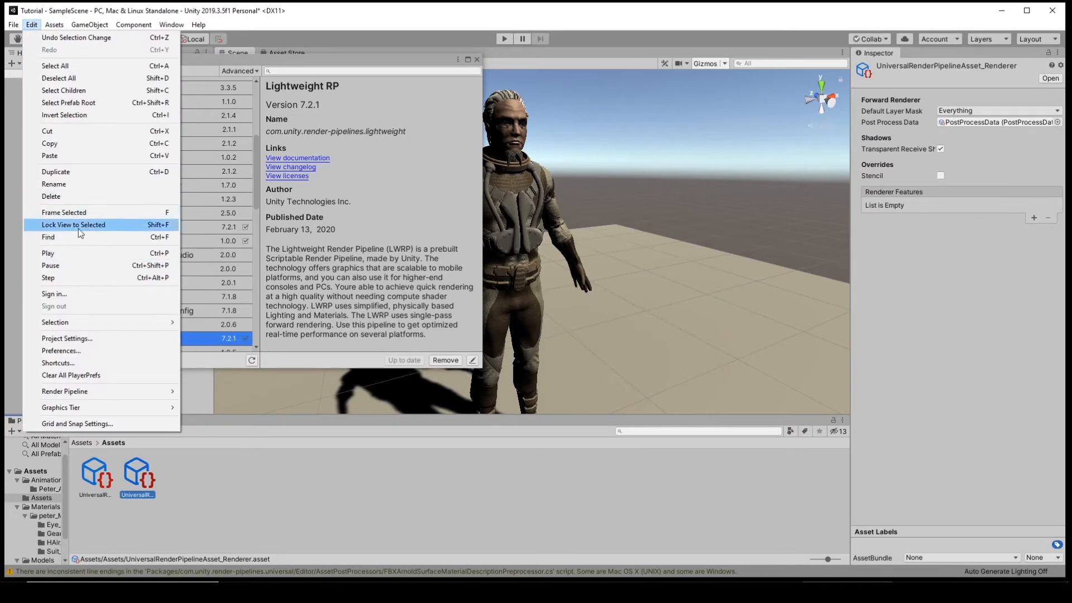
click(75, 339)
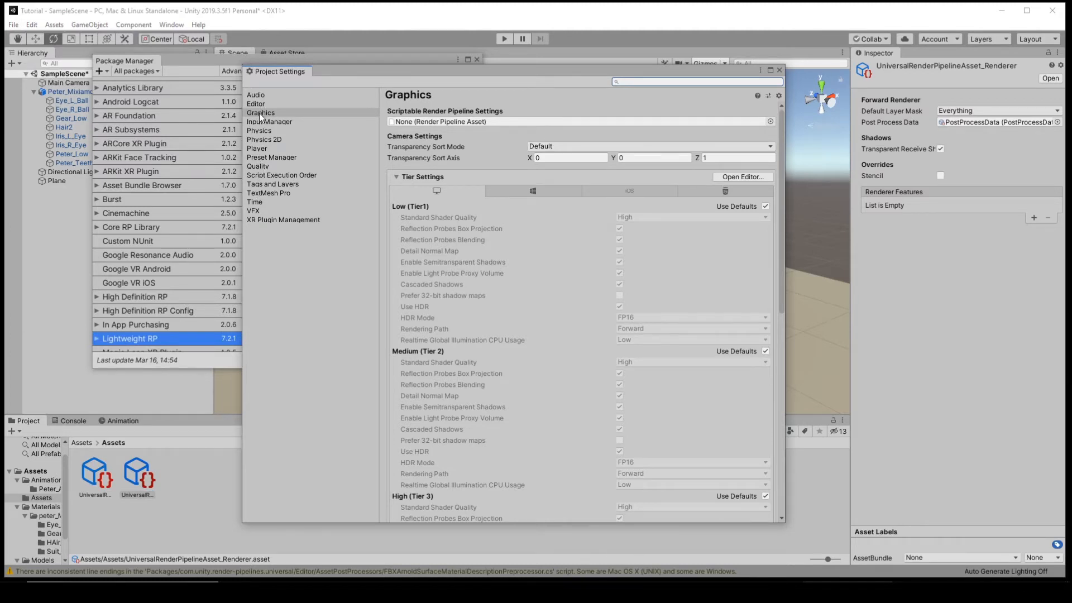
click(770, 122)
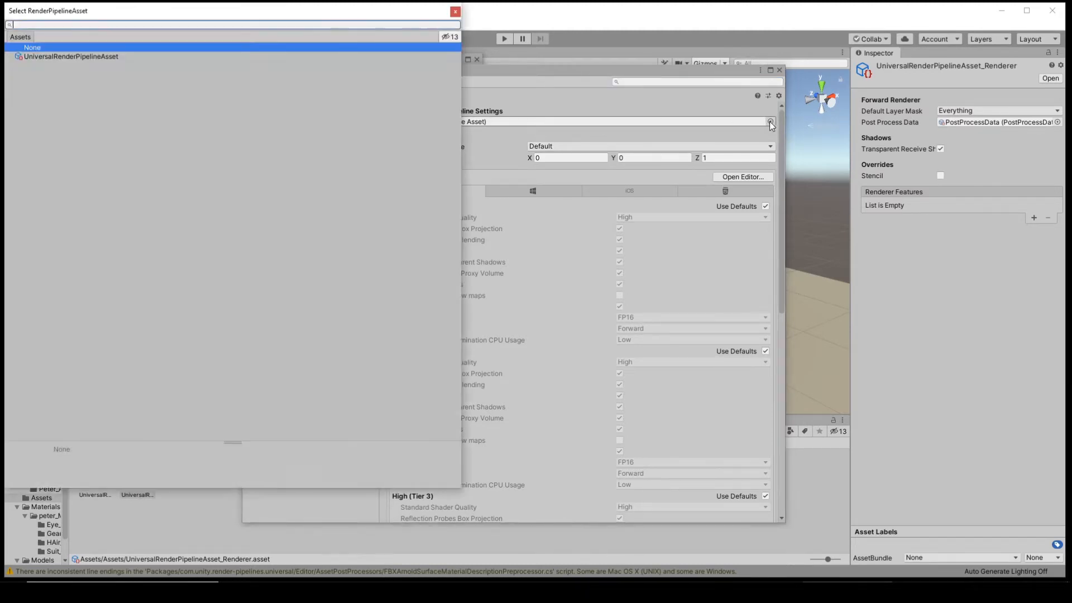
click(55, 58)
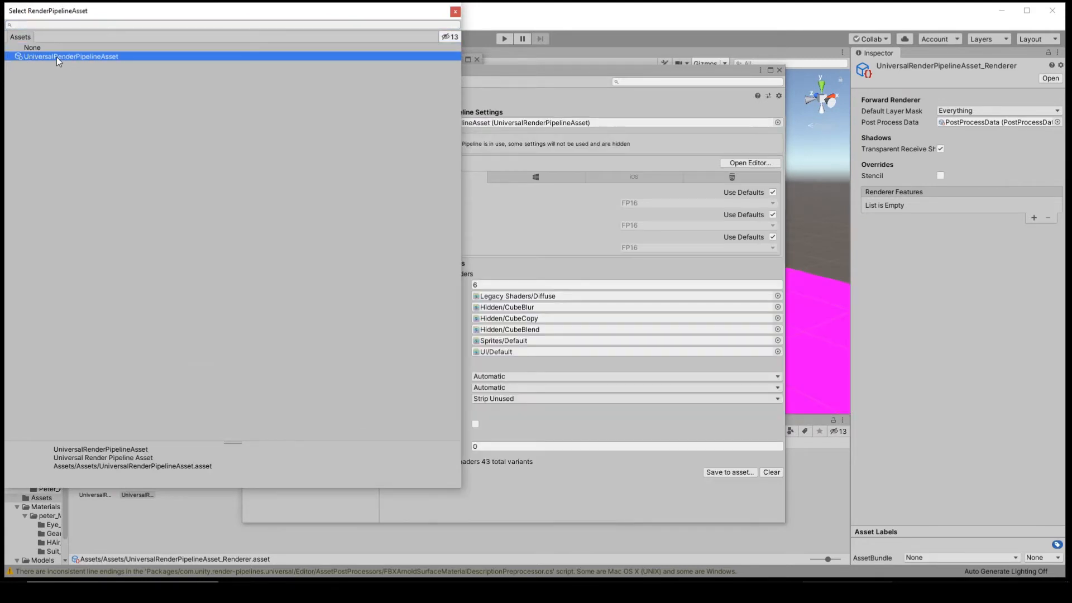
double_click(56, 57)
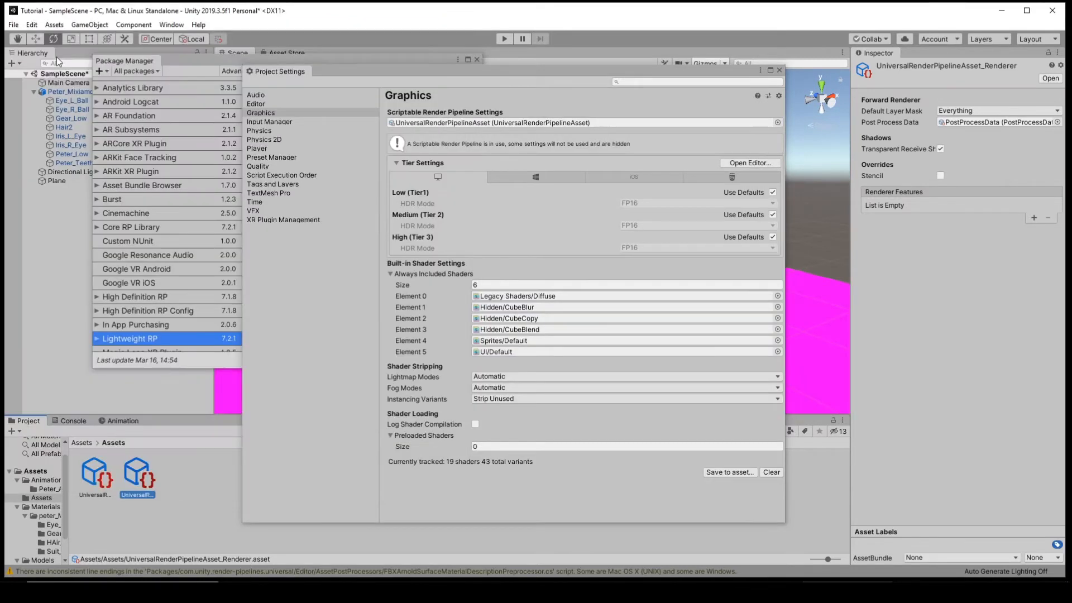
Close the Project Settings and Package Manager windows without saving a shader variant collection.
click(726, 472)
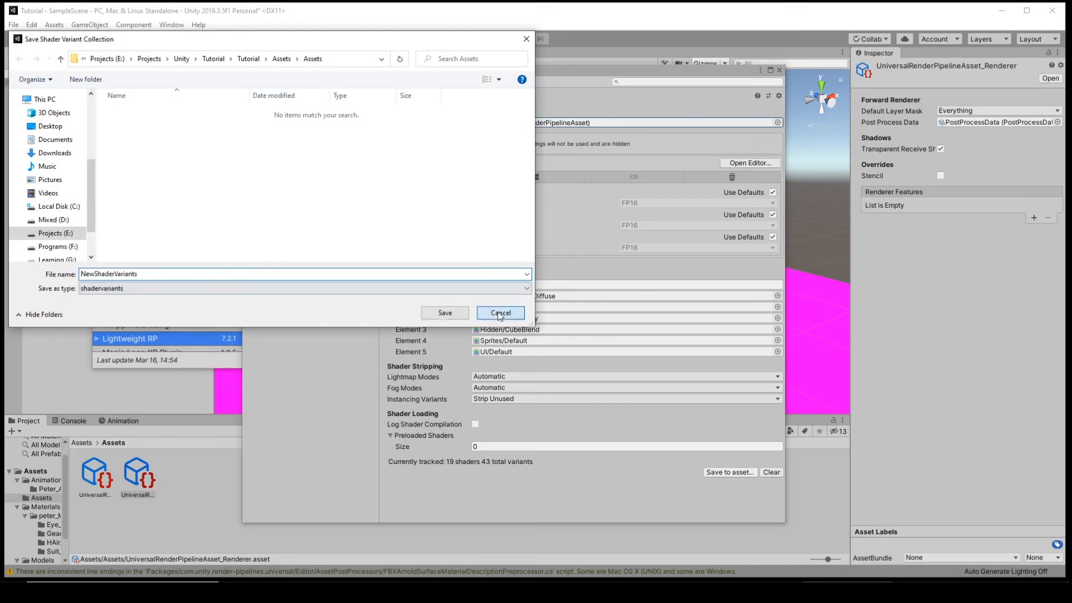
click(500, 314)
click(779, 71)
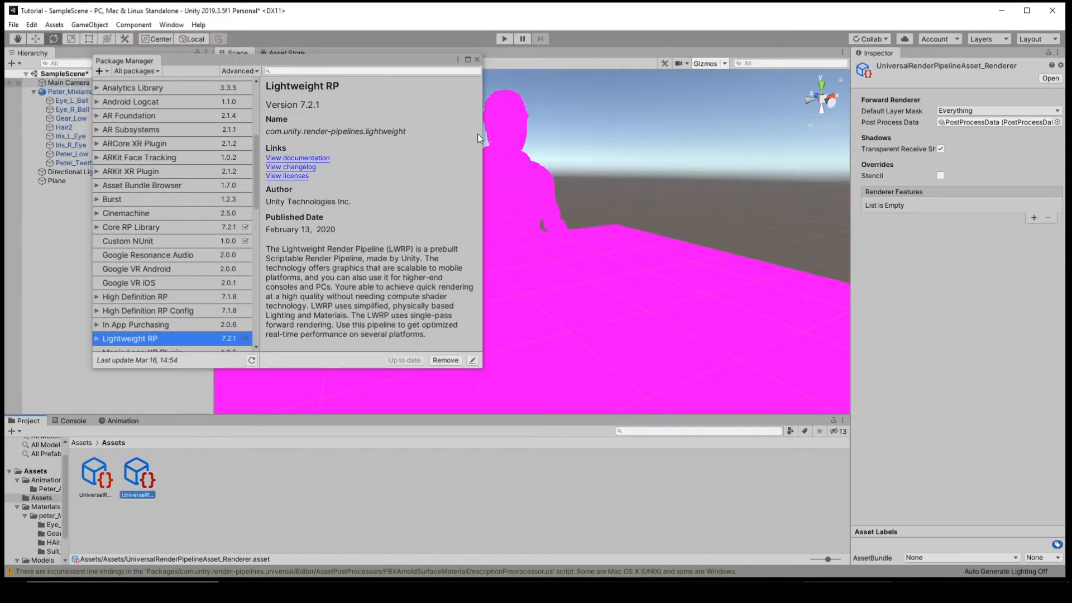
click(477, 60)
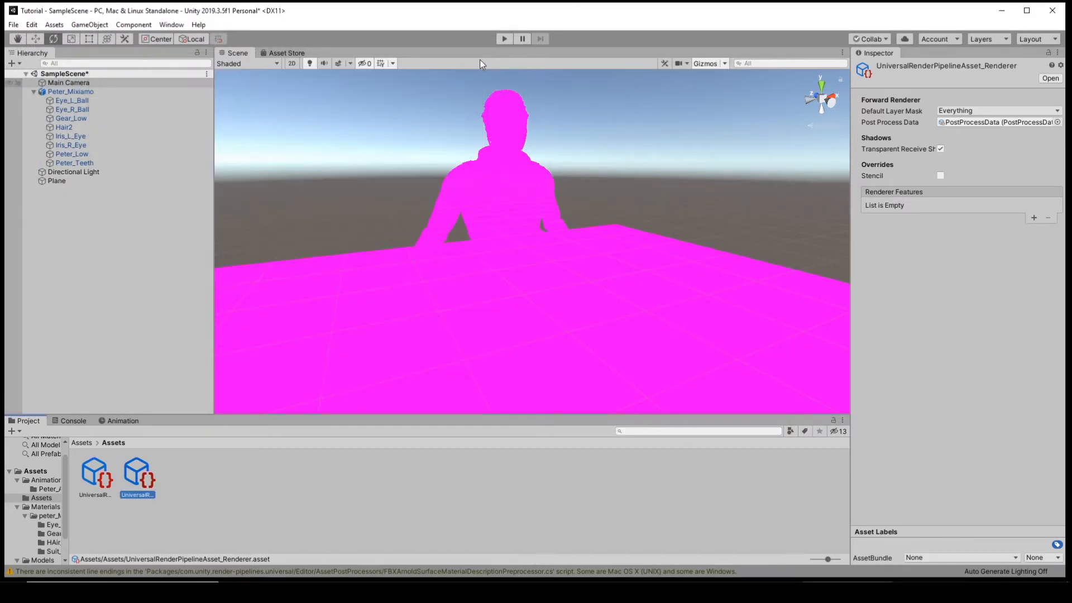
Delete the old Suit_MT material from the Suit_Maps folder inside peter_Materials.
click(509, 175)
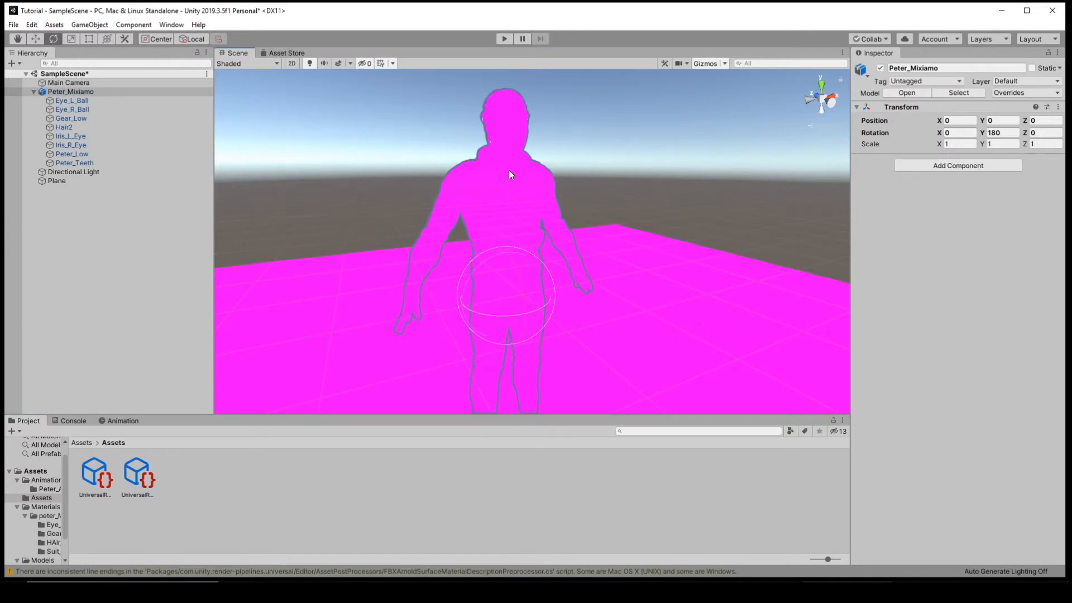
click(80, 444)
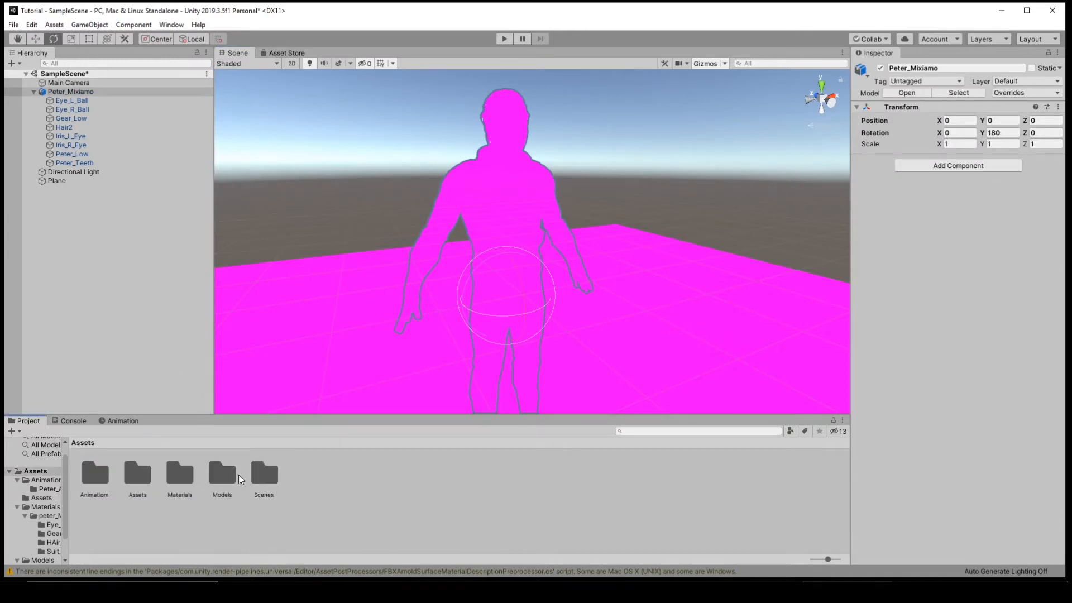
double_click(178, 476)
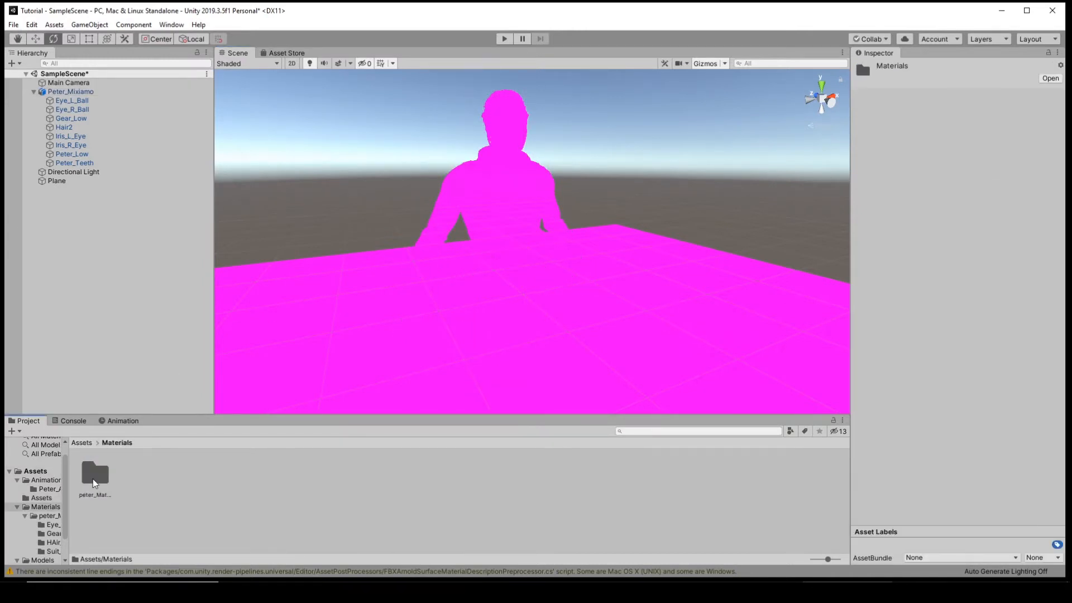
double_click(93, 478)
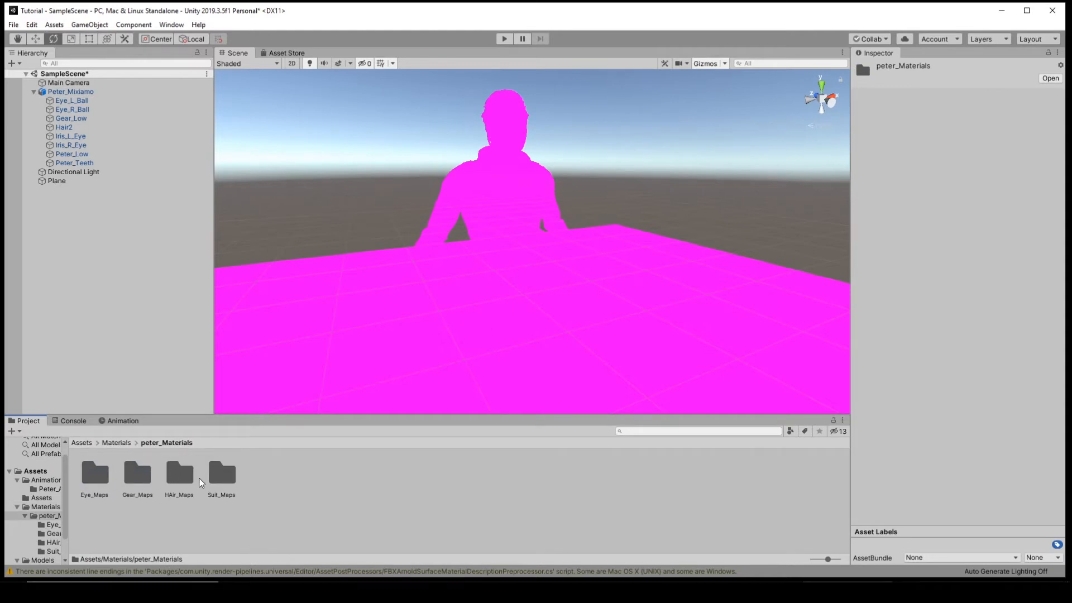
double_click(222, 475)
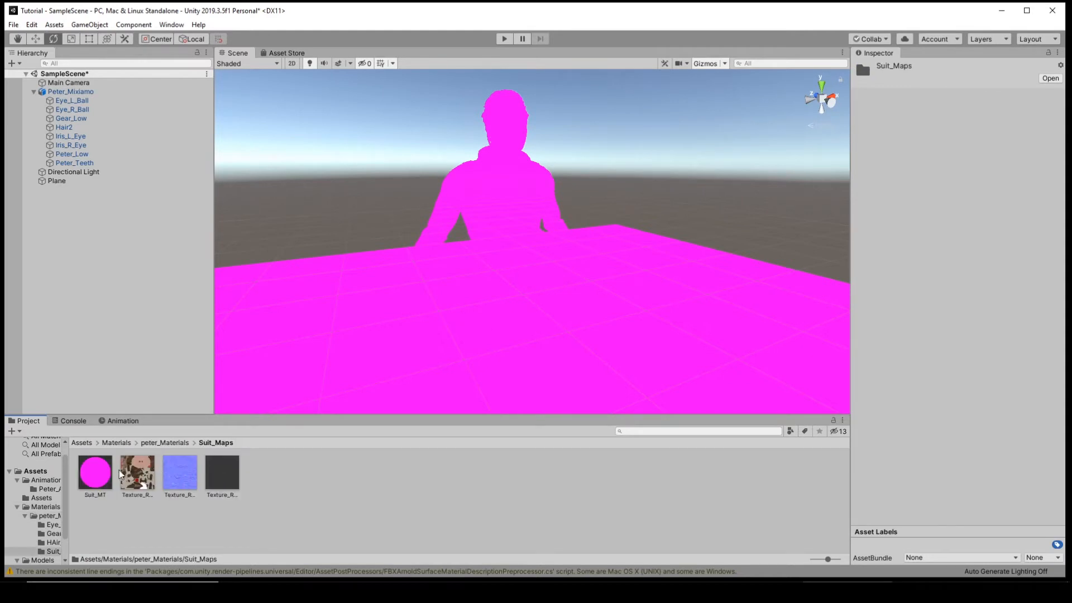
click(96, 476)
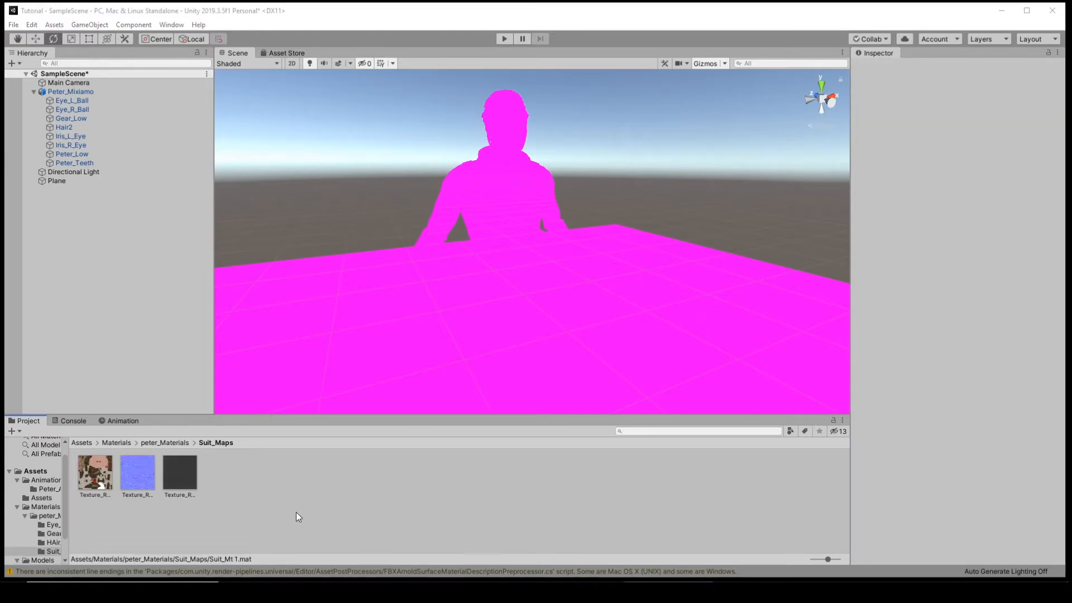
Create a new material named Suit_MT in the Suit_Maps folder and apply it to the character's body.
right_click(285, 506)
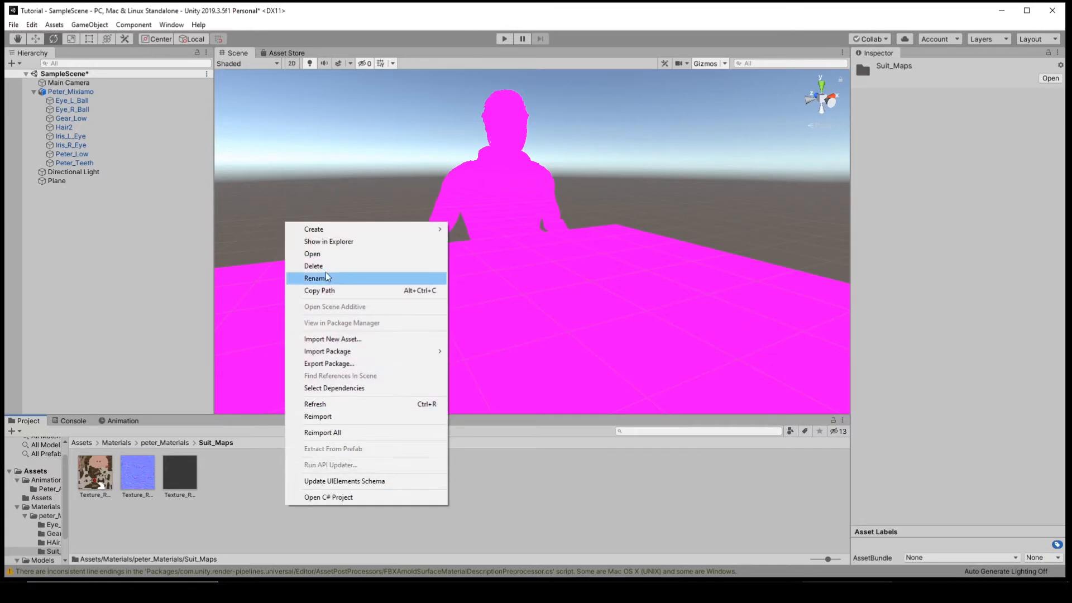
mouse_move(338, 229)
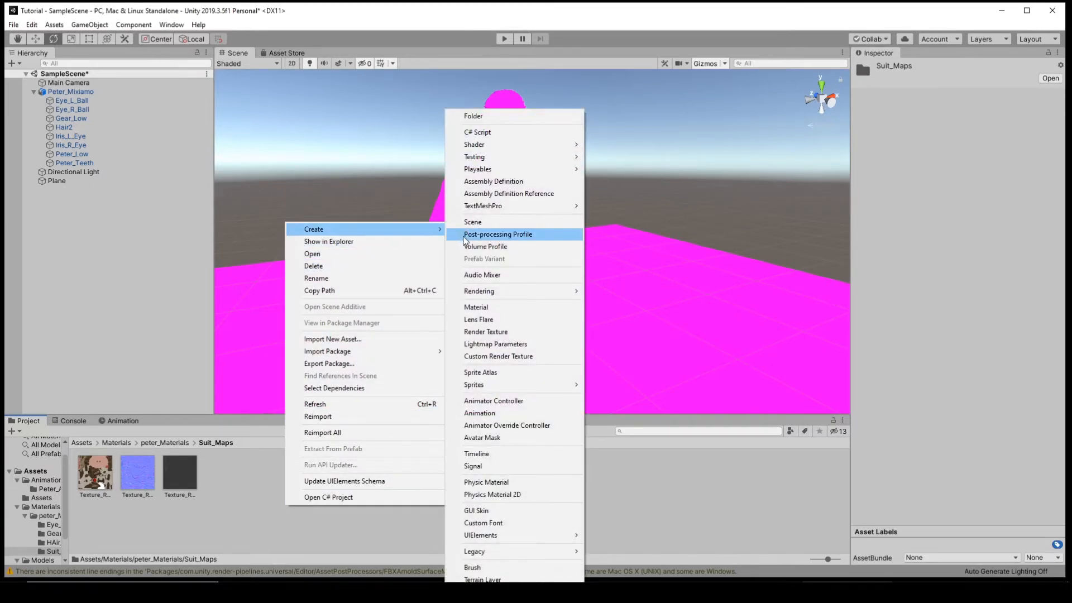
click(495, 306)
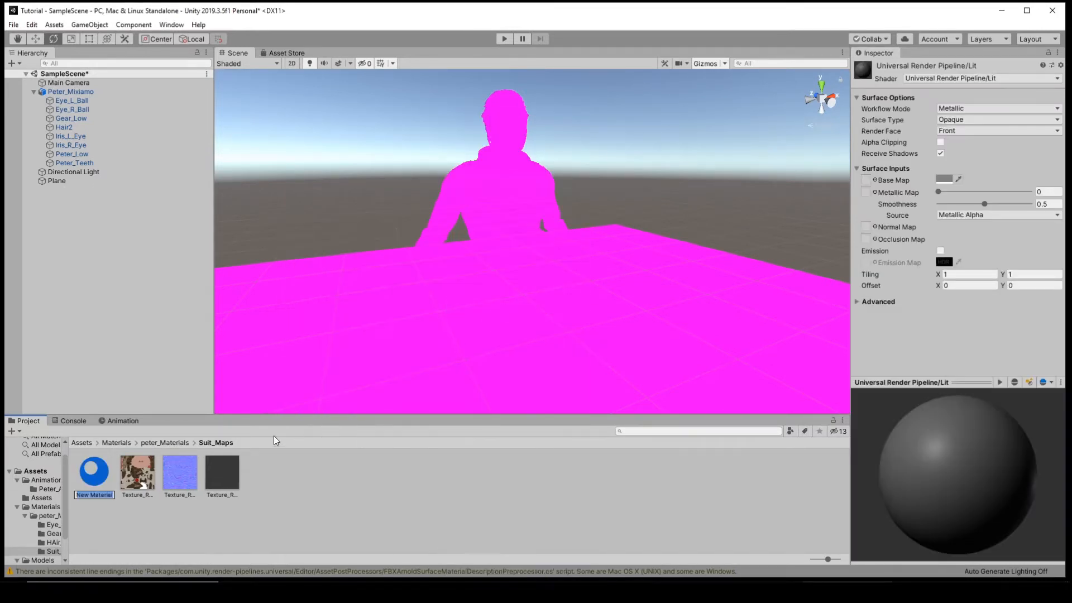
text(Suit_MT)
key(Return)
drag(93, 479, 467, 202)
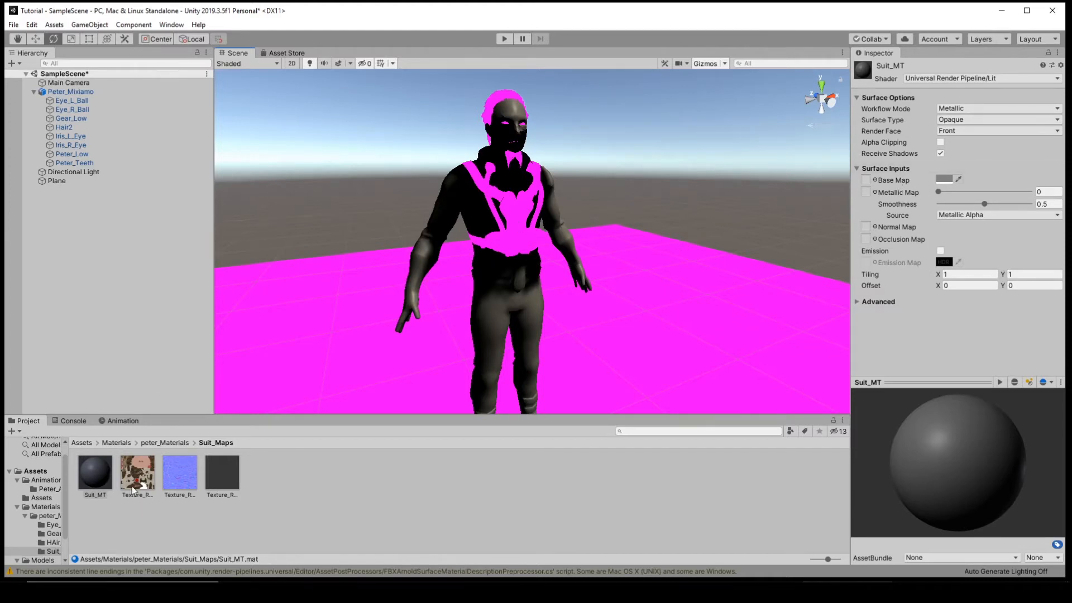
Assign the suit's colour texture as Base Map and its blue texture as Normal Map on Suit_MT, with a white FFFFFF base colour.
drag(134, 489, 879, 183)
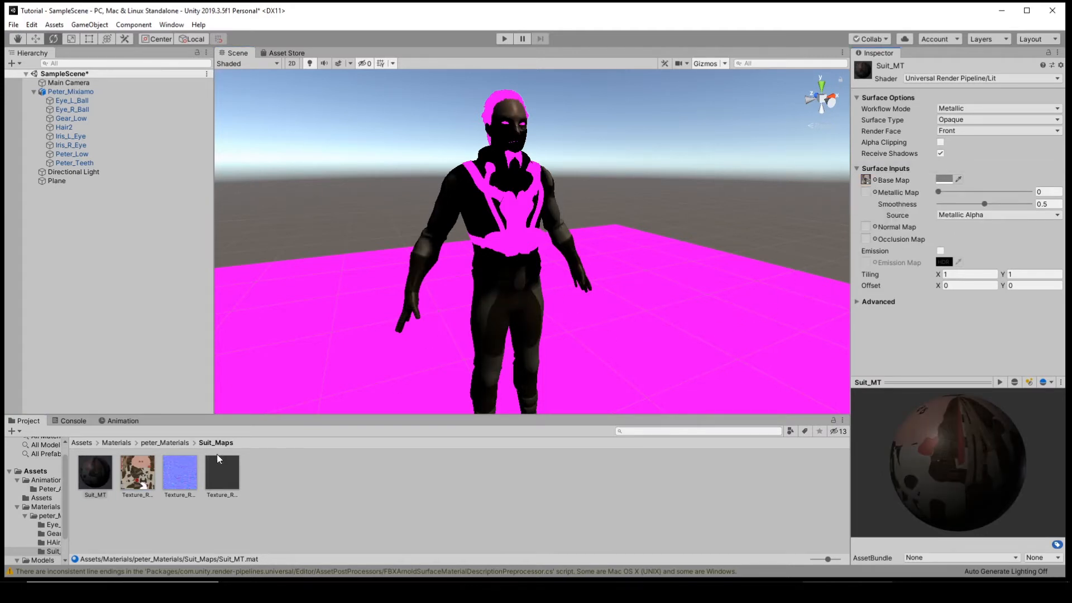
drag(189, 475, 879, 229)
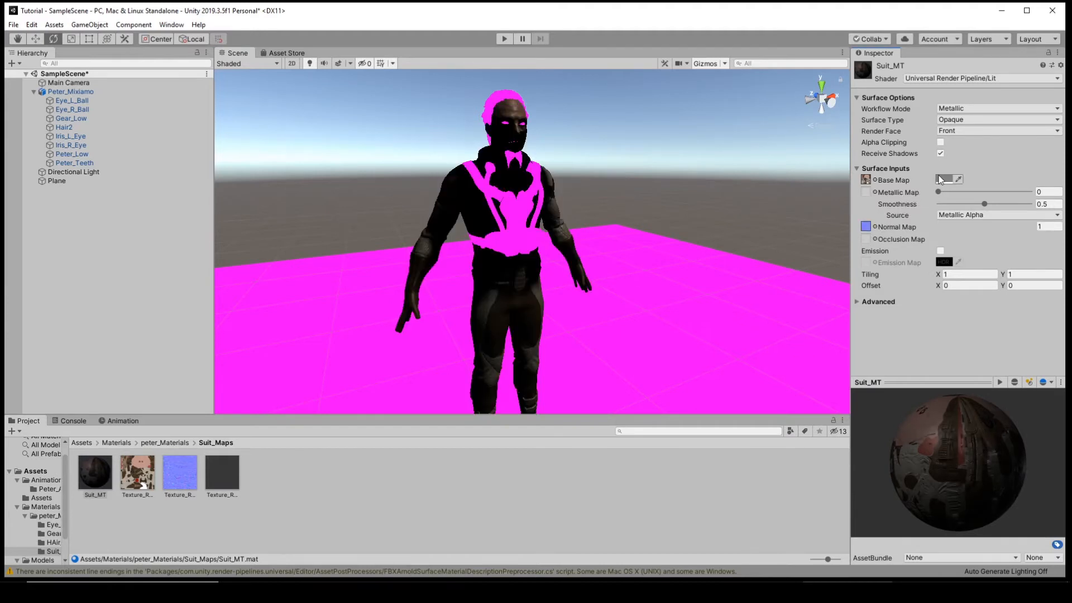
click(941, 179)
mouse_move(40, 98)
mouse_down()
mouse_move(36, 49)
mouse_move(15, 41)
mouse_up()
scroll(571, 144, up, 2)
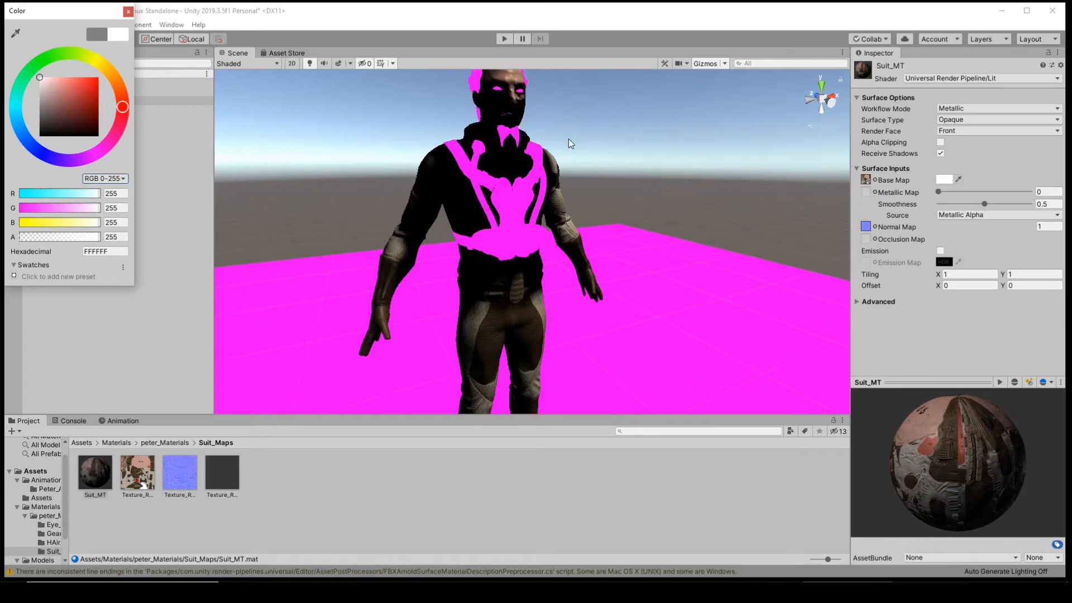
click(560, 166)
alt+drag(607, 146, 421, 255)
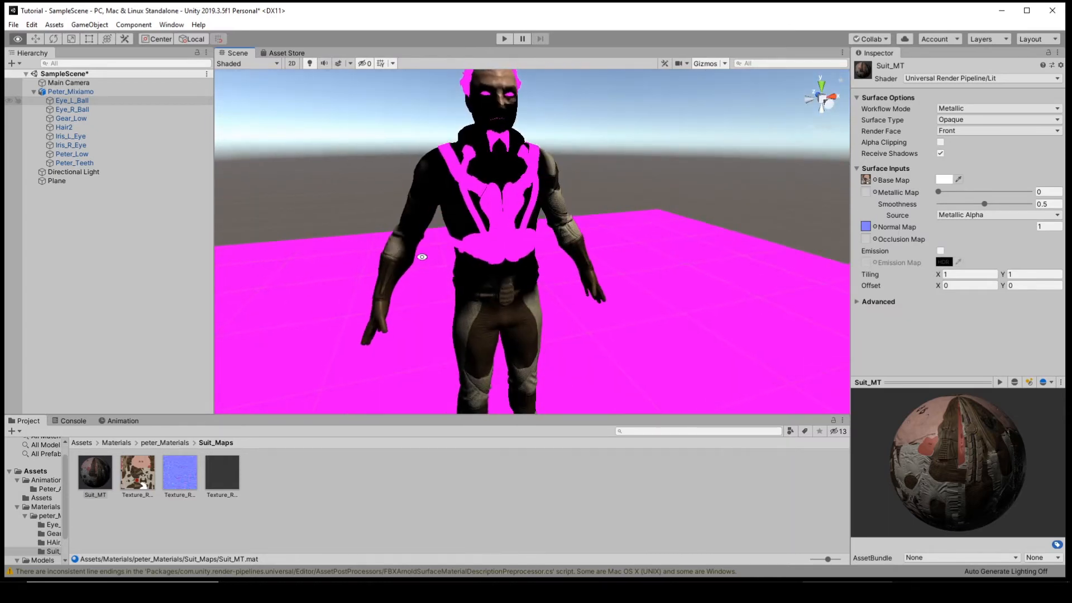
Replace the magenta ground plane in the scene with a newly created Plane object.
click(316, 364)
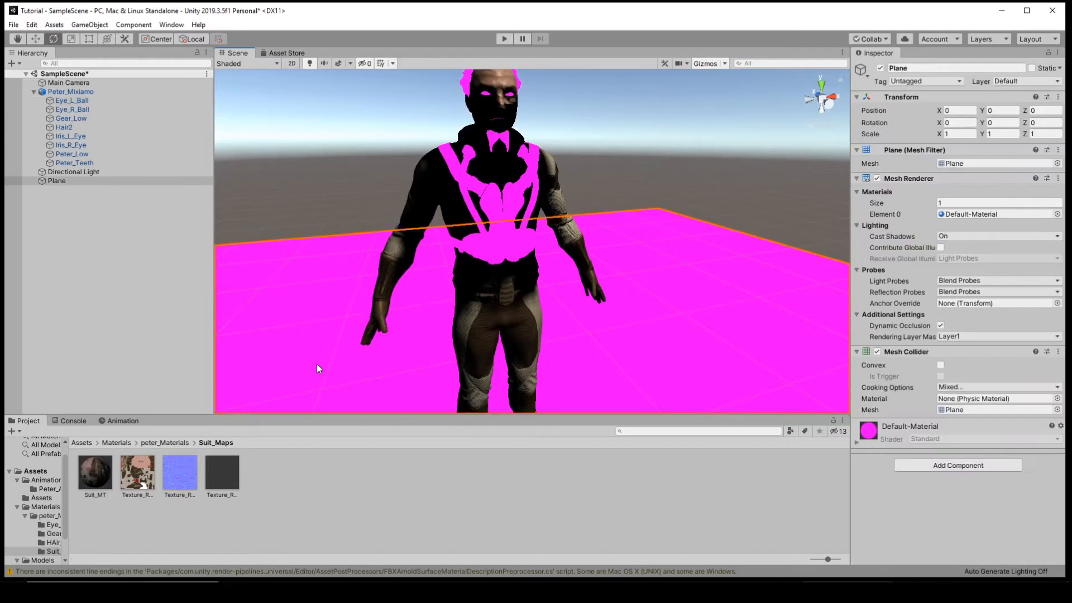
key(Delete)
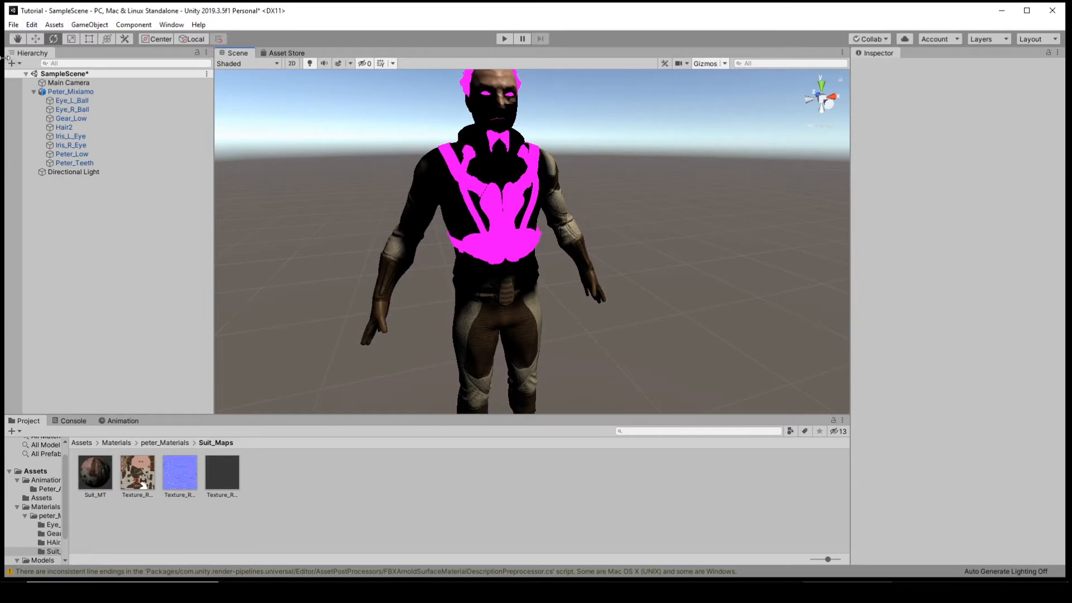
right_click(77, 206)
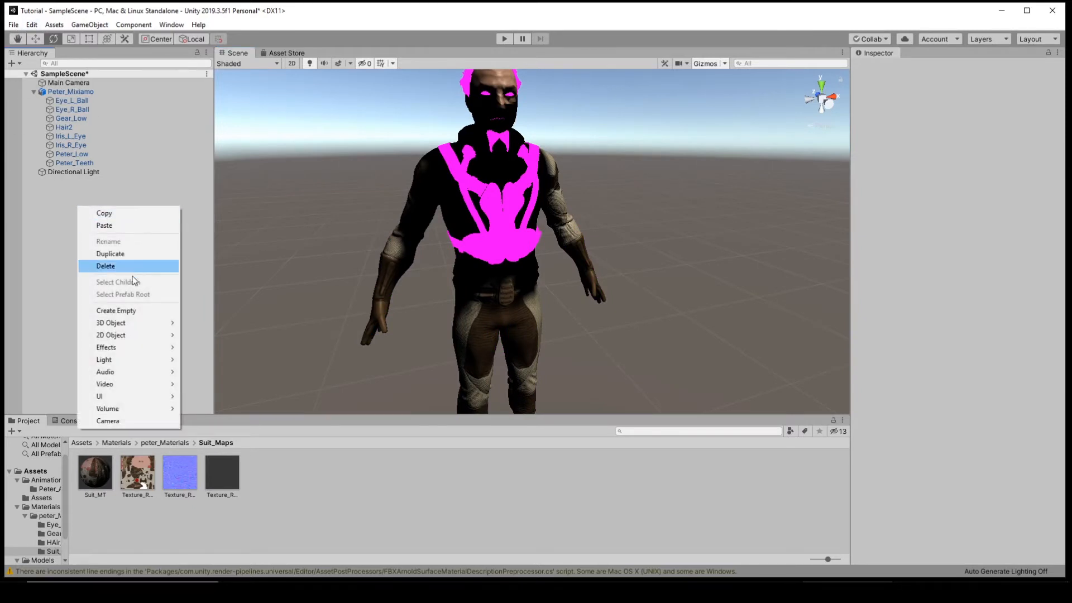
mouse_move(119, 326)
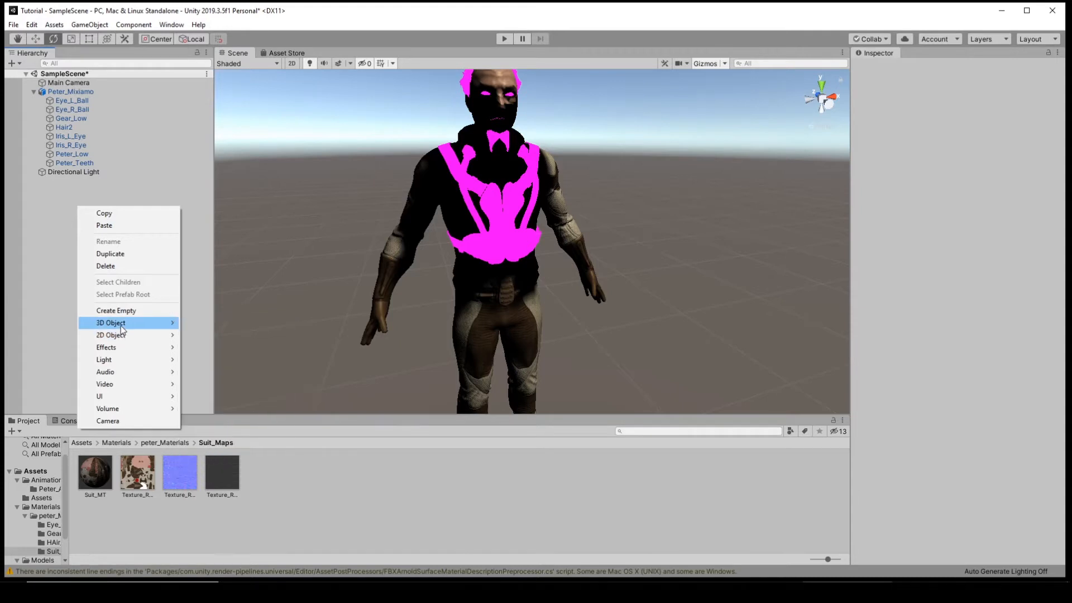
click(207, 372)
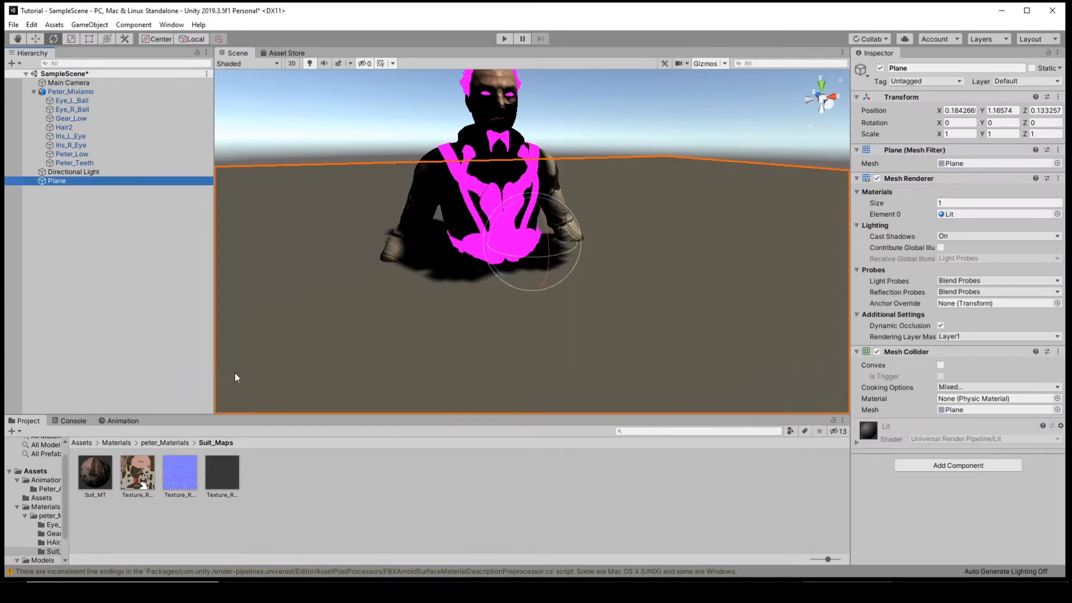
Set the new Plane's position to 0, 0, 0 on X, Y and Z.
click(969, 108)
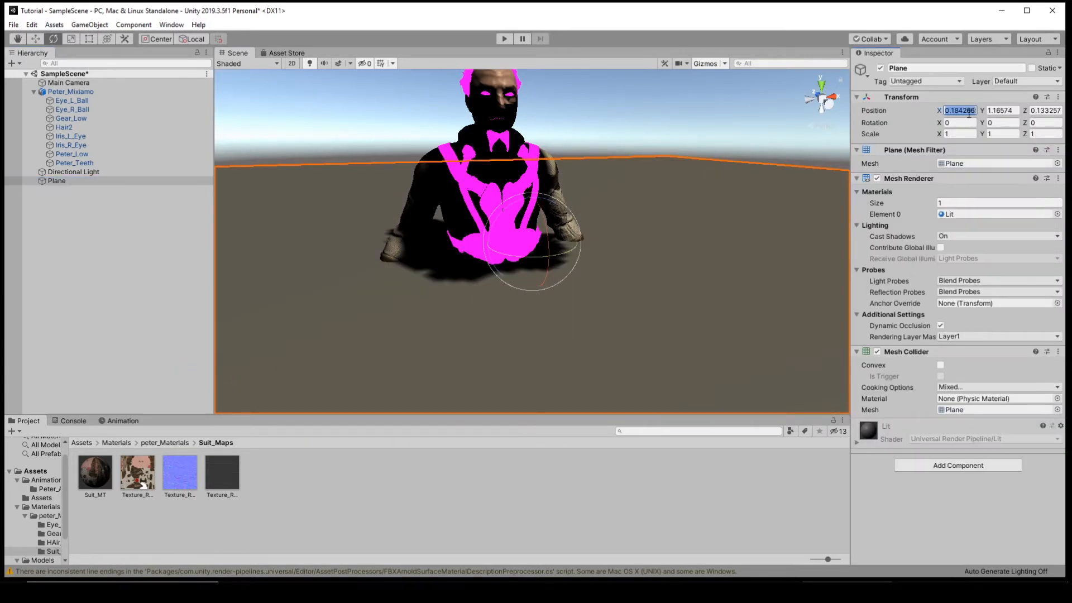
text(0)
click(1002, 111)
text(0)
click(1044, 110)
text(0)
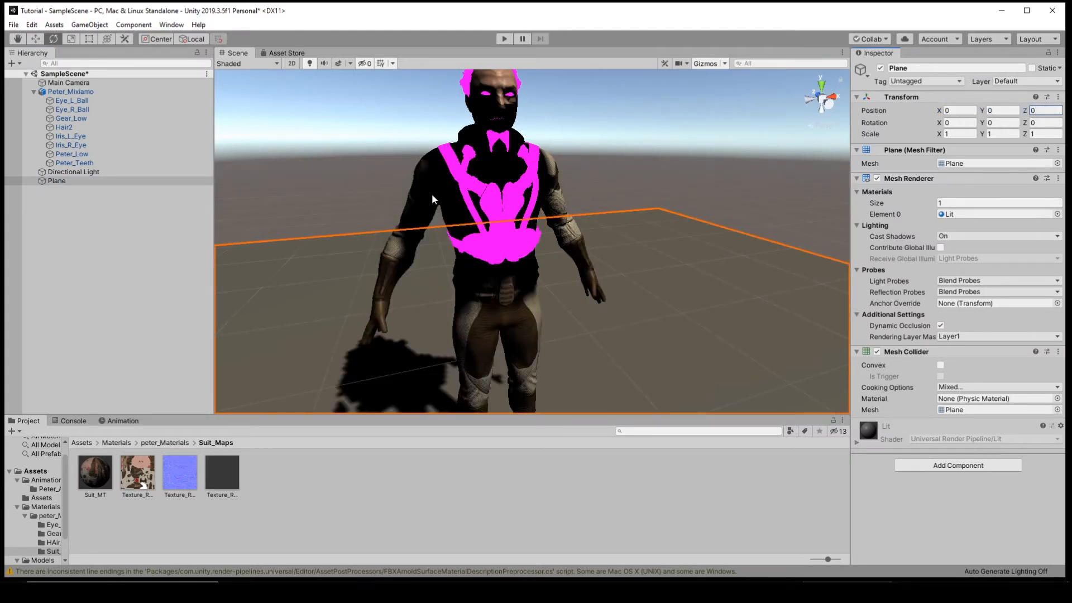
alt+drag(433, 199, 445, 282)
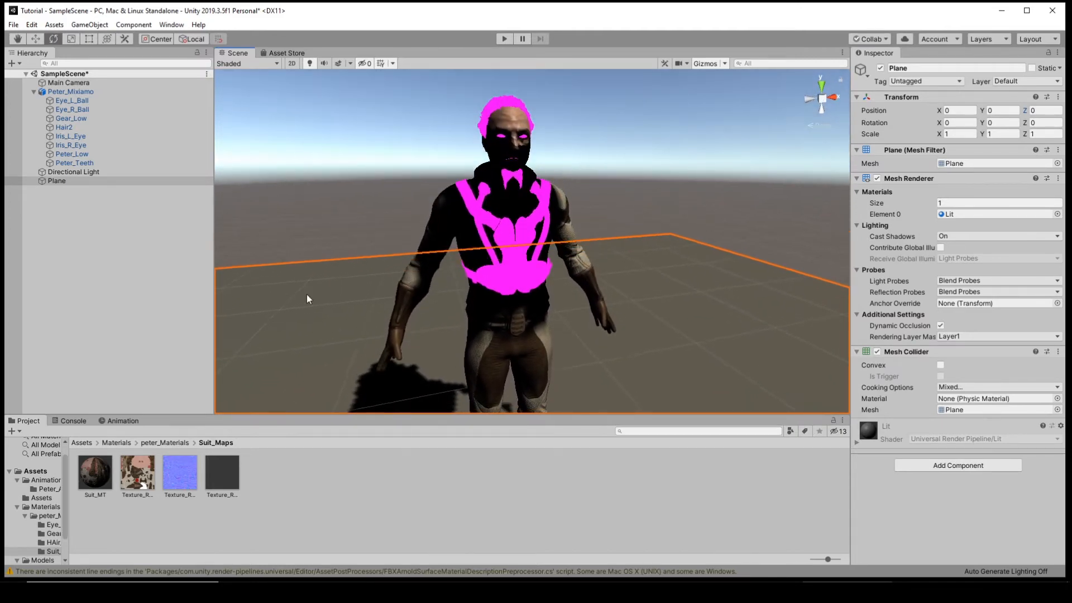
Create a new material named Gear_Mt in the Gear_Maps folder and apply it to the character's gear.
click(165, 442)
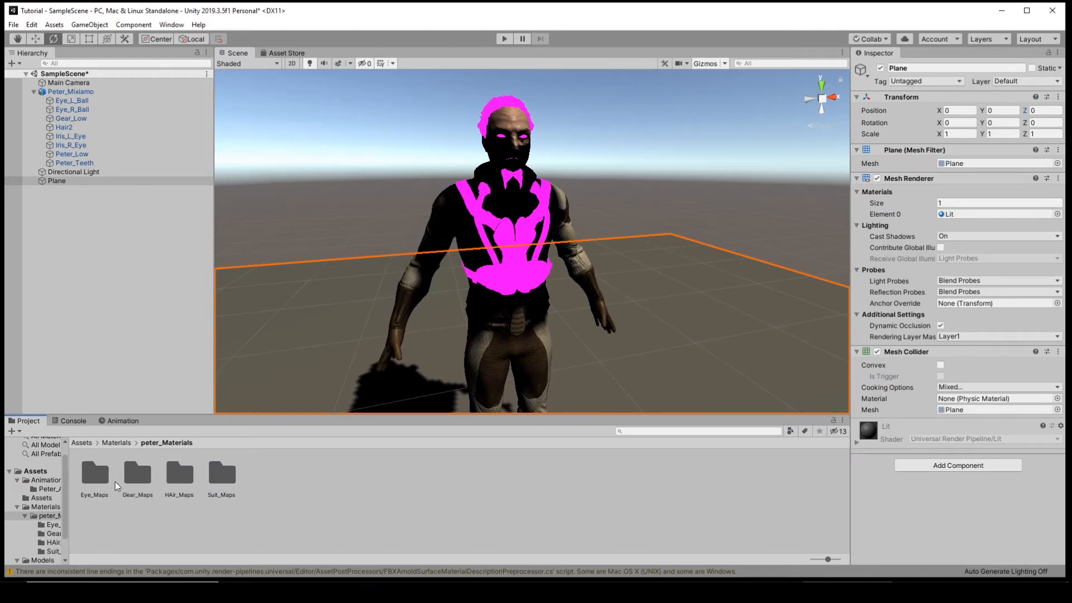
double_click(138, 473)
right_click(285, 484)
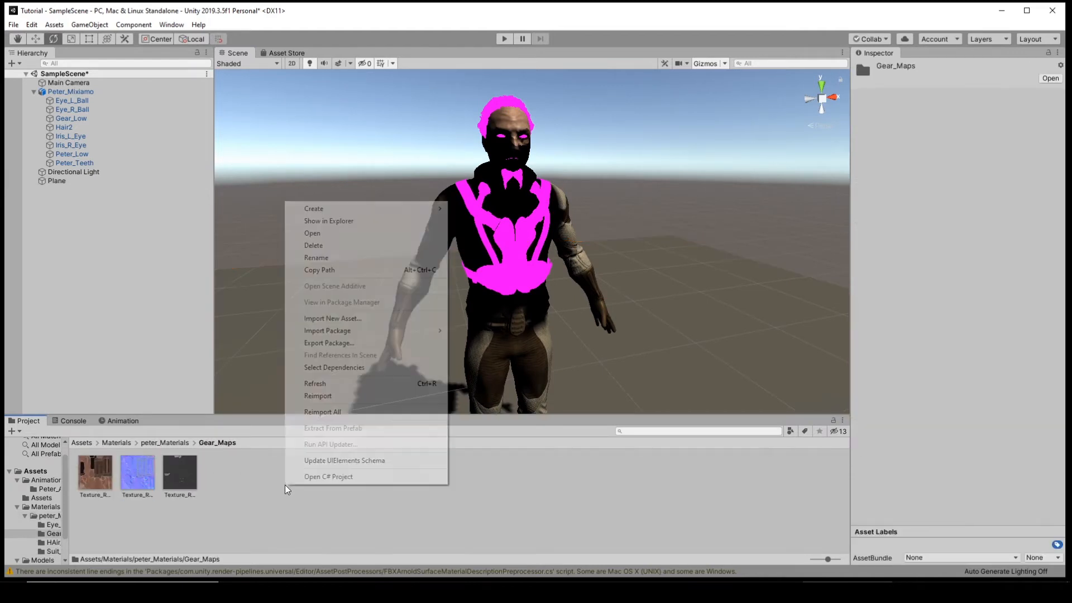
mouse_move(352, 211)
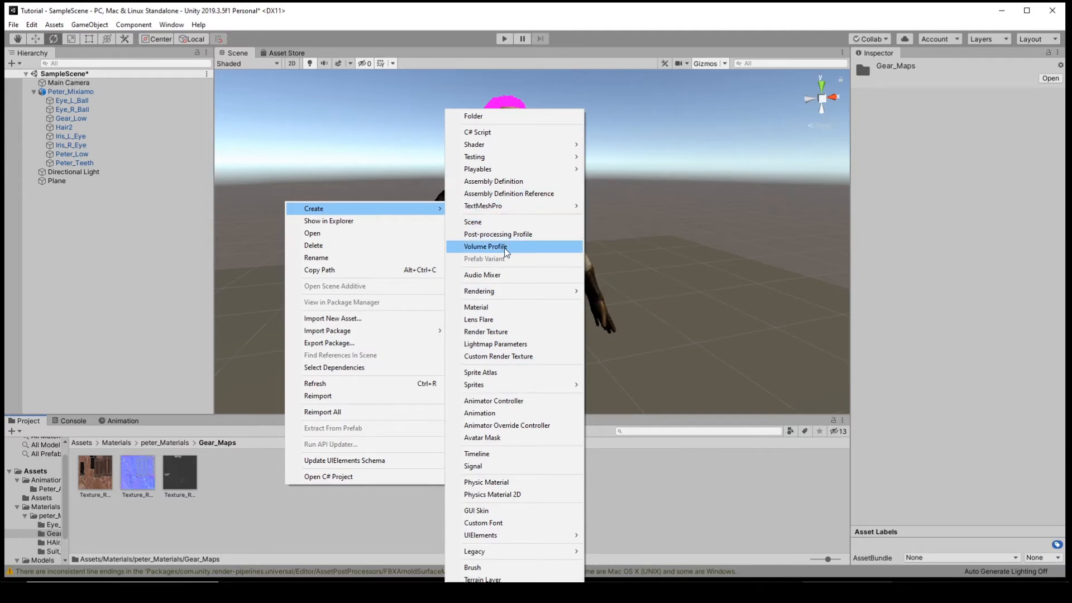
click(477, 307)
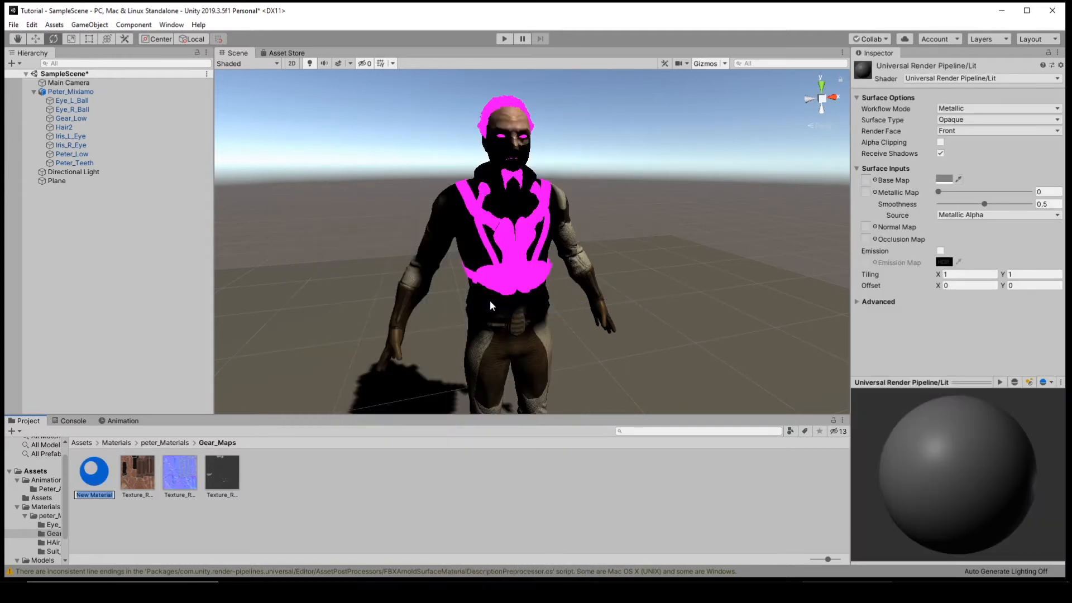
text(Gear_Mt)
key(Return)
drag(104, 467, 511, 276)
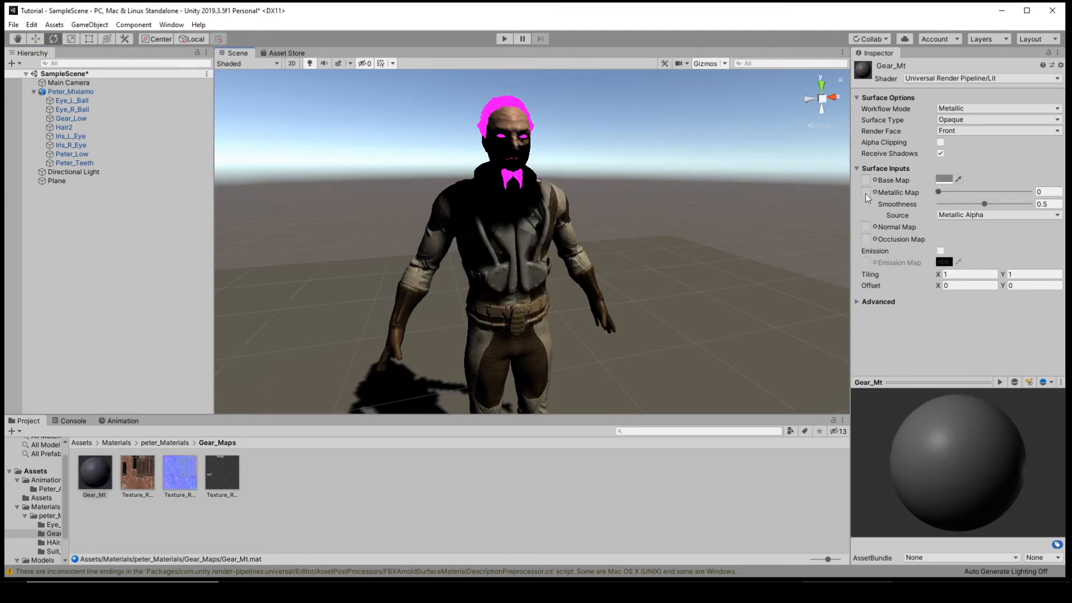
Assign the gear's colour texture as Base Map, its blue texture as Normal Map and its dark texture as Metallic Map on Gear_Mt.
drag(131, 469, 866, 180)
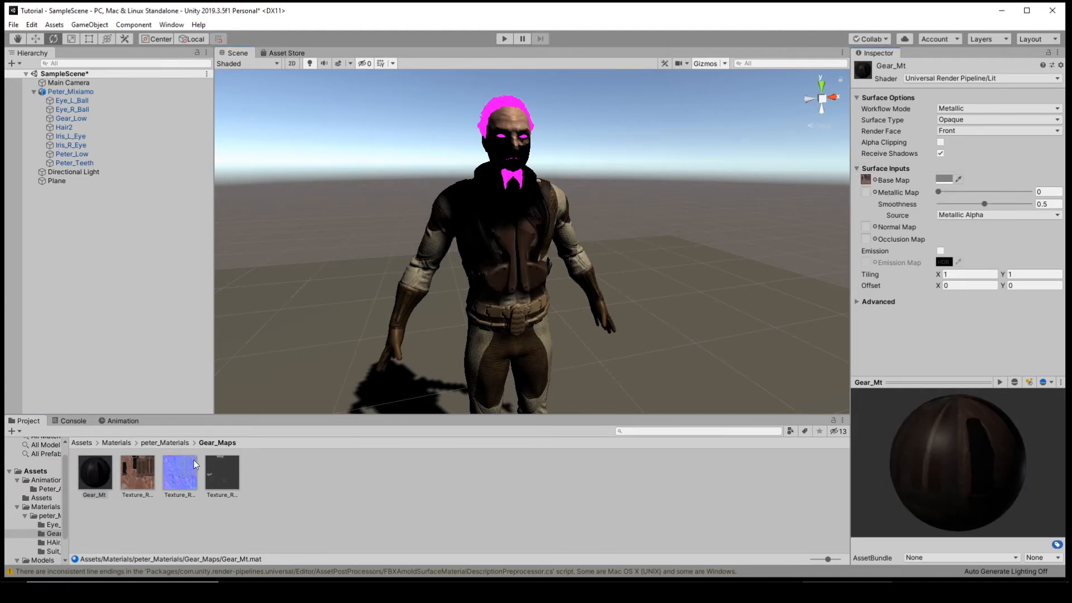
drag(180, 472, 865, 228)
drag(222, 473, 867, 193)
alt+drag(604, 235, 550, 195)
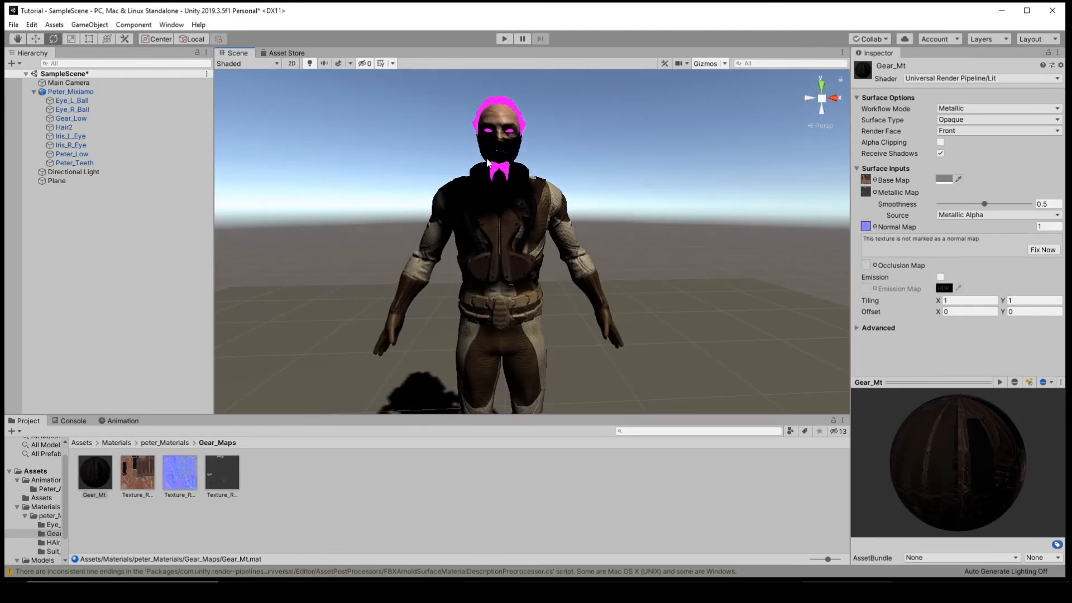
Deactivate the Peter_Low body mesh to expose the teeth inside the character's head.
scroll(487, 162, up, 6)
middle_drag(488, 163, 550, 312)
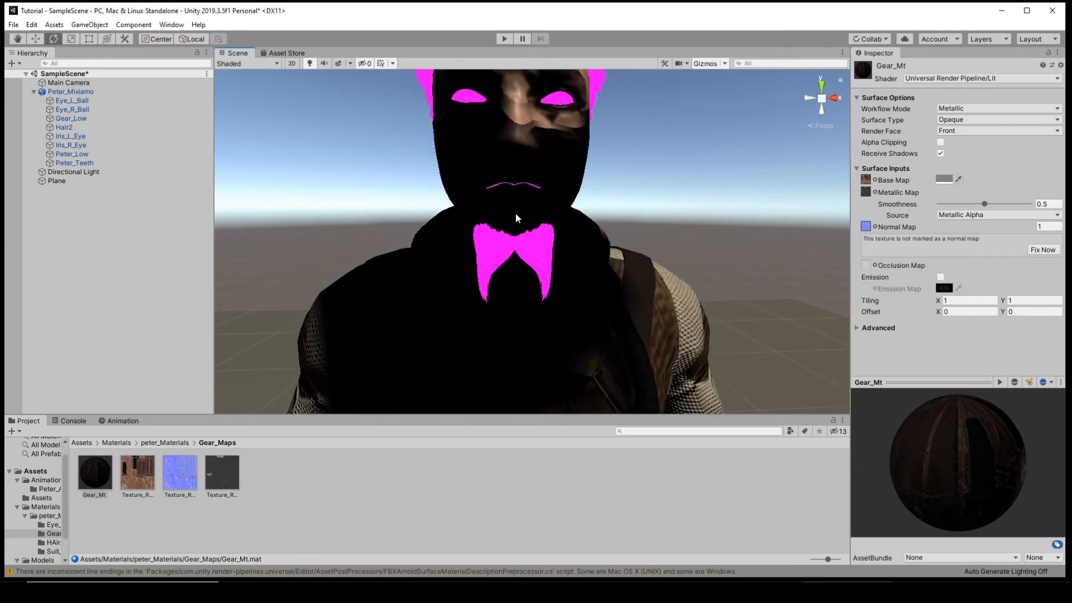
click(544, 164)
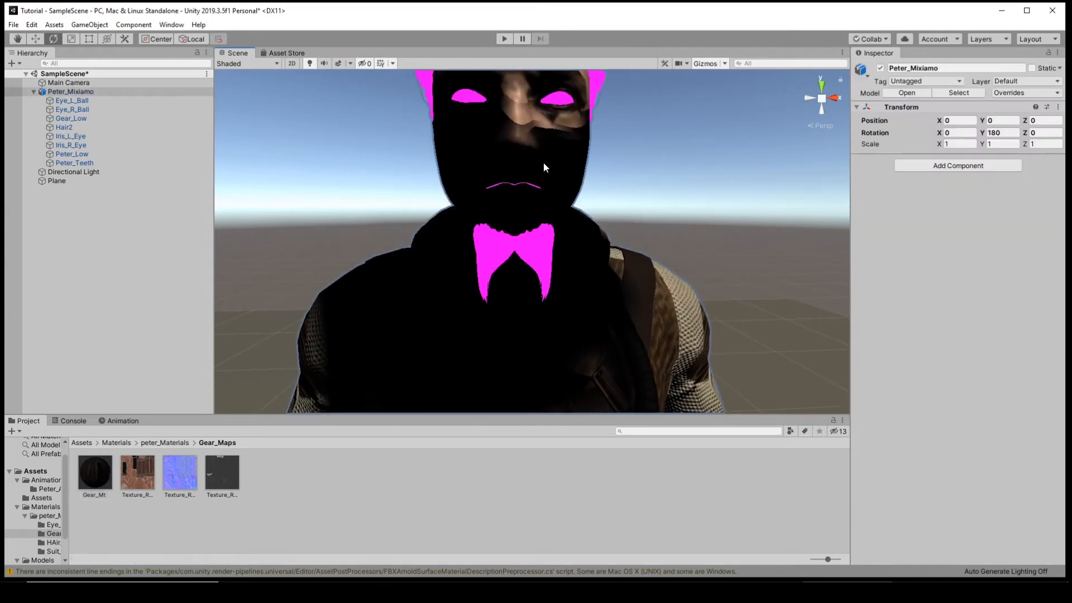
click(65, 154)
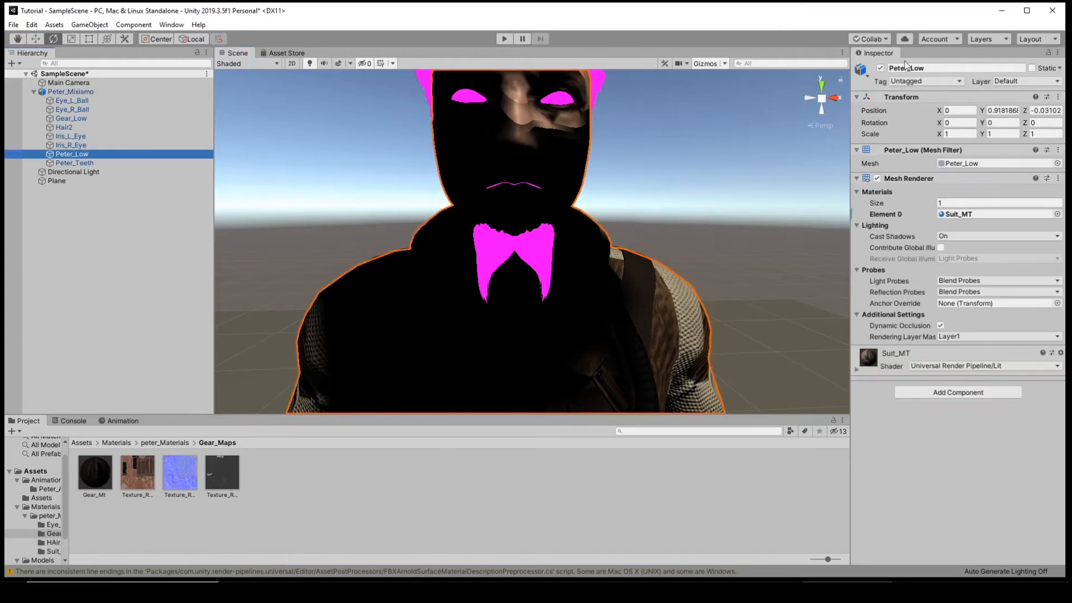
click(881, 68)
alt+drag(356, 193, 442, 189)
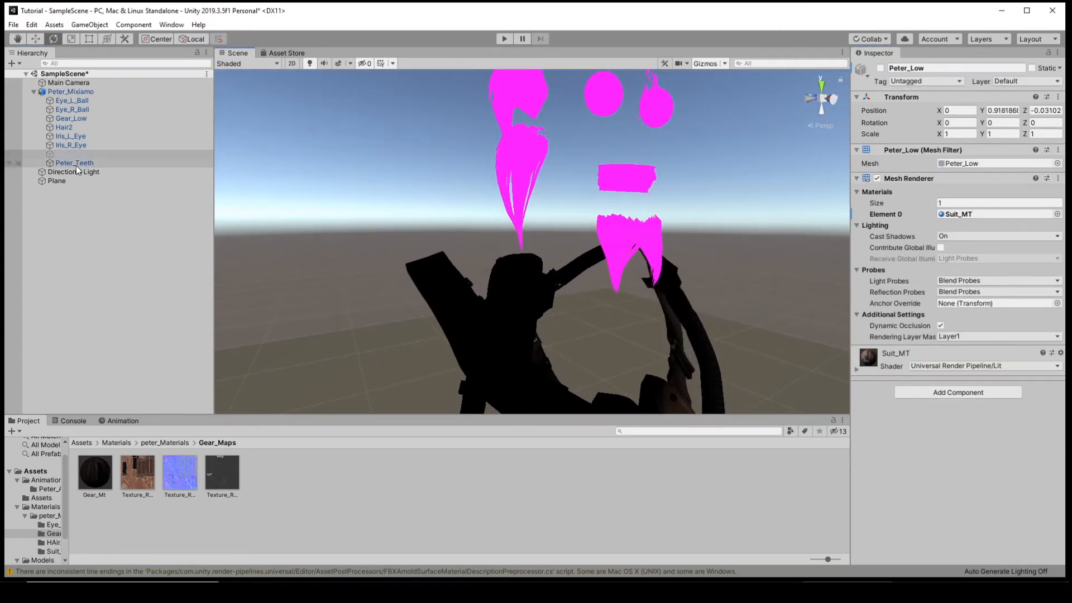
Apply the Suit_MT material from the Suit_Maps folder to the character's teeth.
click(178, 444)
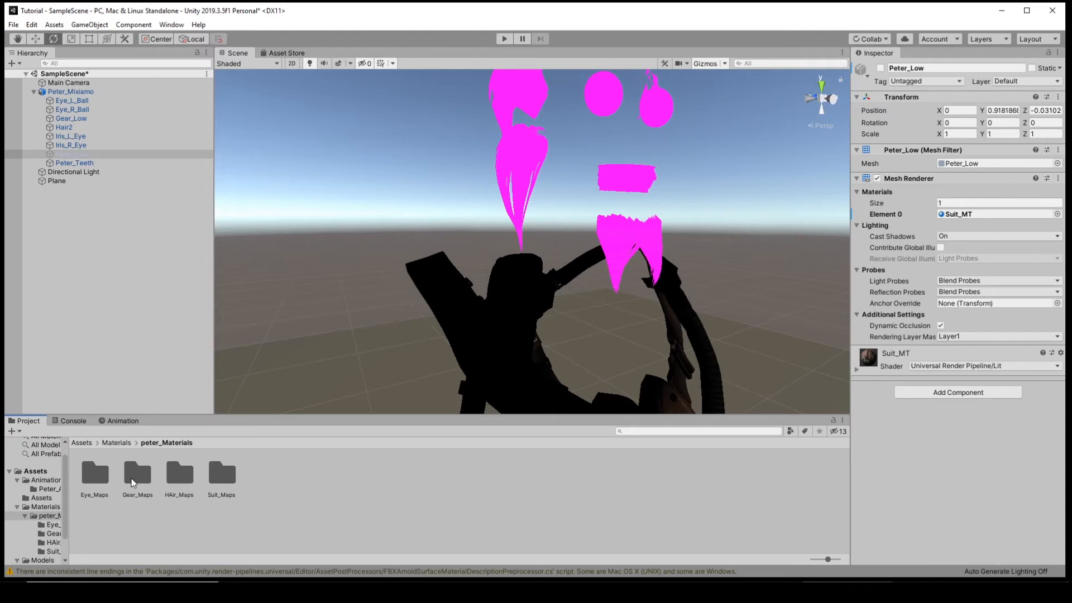
double_click(223, 479)
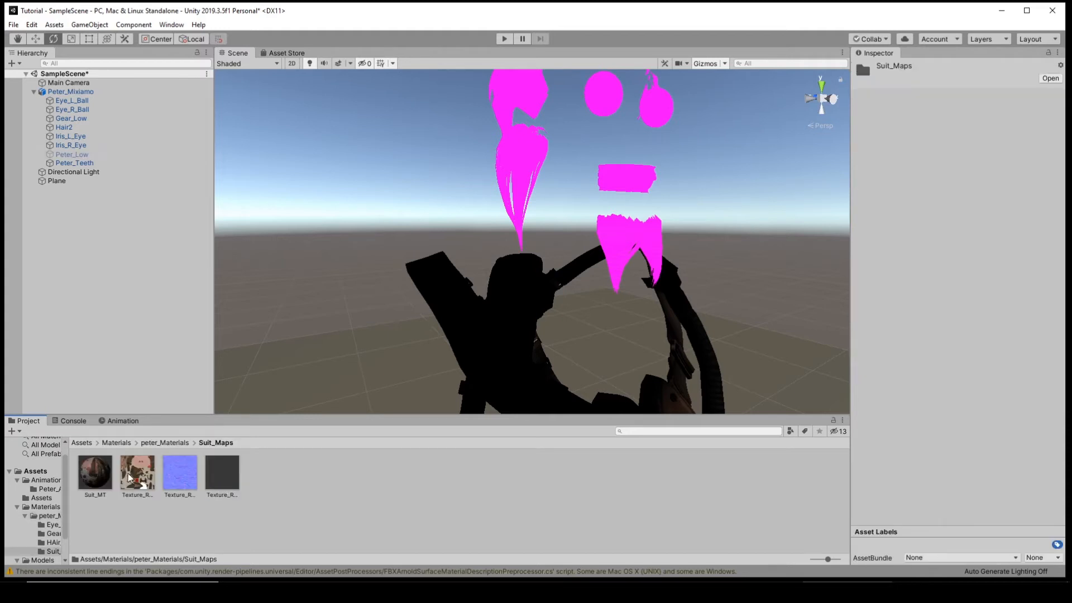
drag(98, 480, 624, 190)
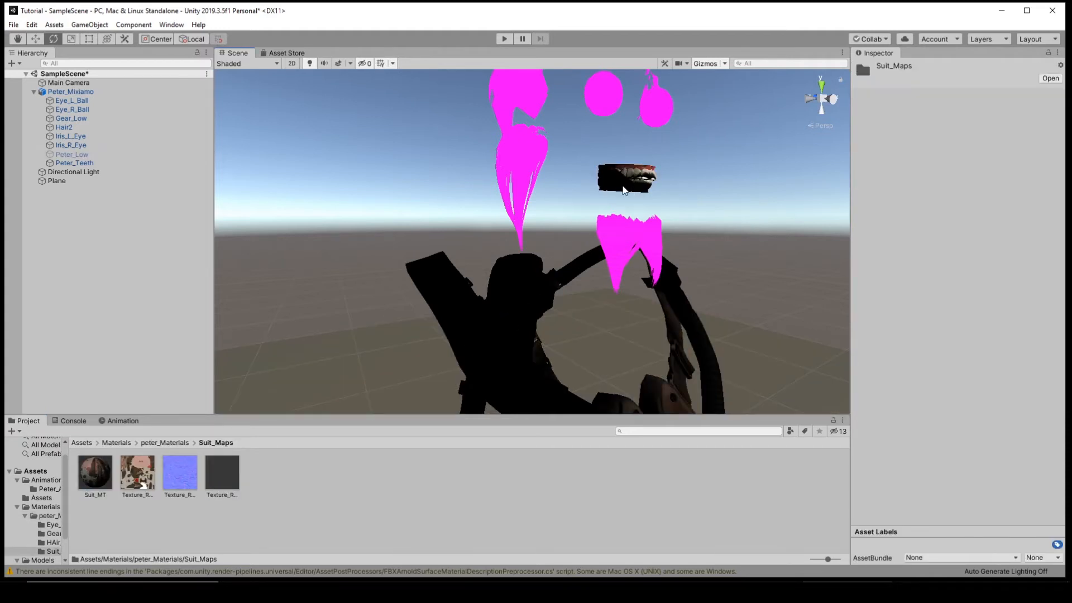
alt+drag(551, 250, 457, 244)
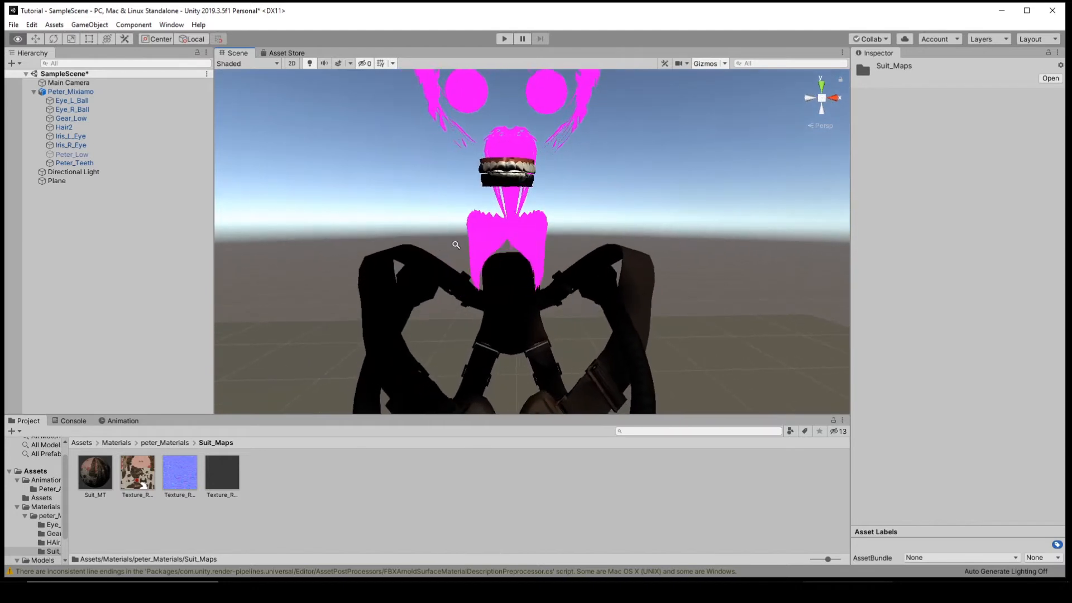
alt+right_drag(457, 244, 547, 304)
mouse_move(506, 264)
alt+mouse_down()
mouse_move(495, 268)
mouse_move(505, 274)
alt+mouse_up()
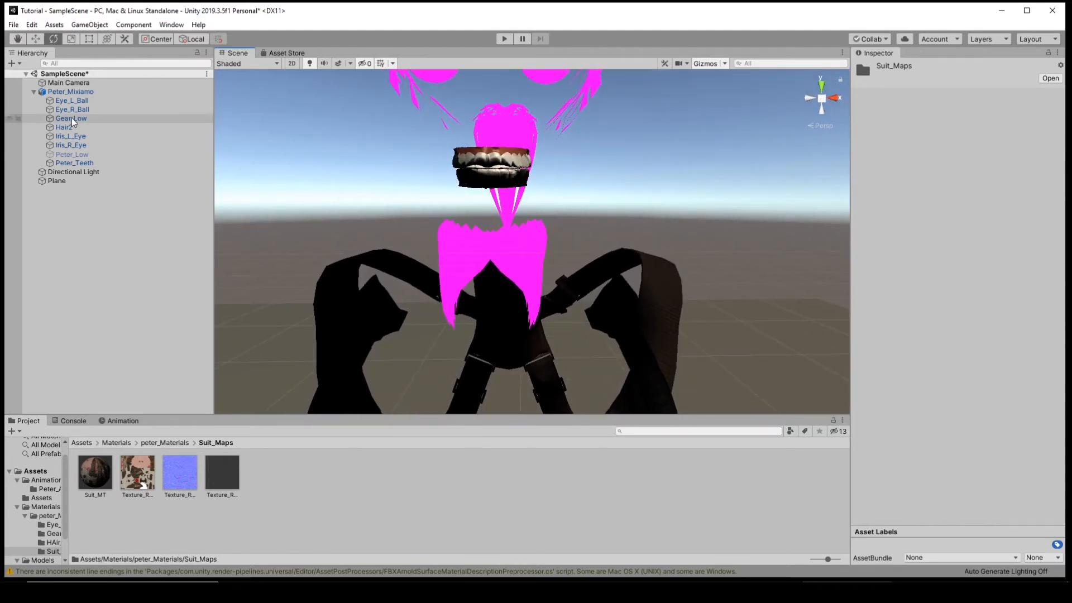
Reactivate the Peter_Low body mesh and bring the face back into view.
click(72, 154)
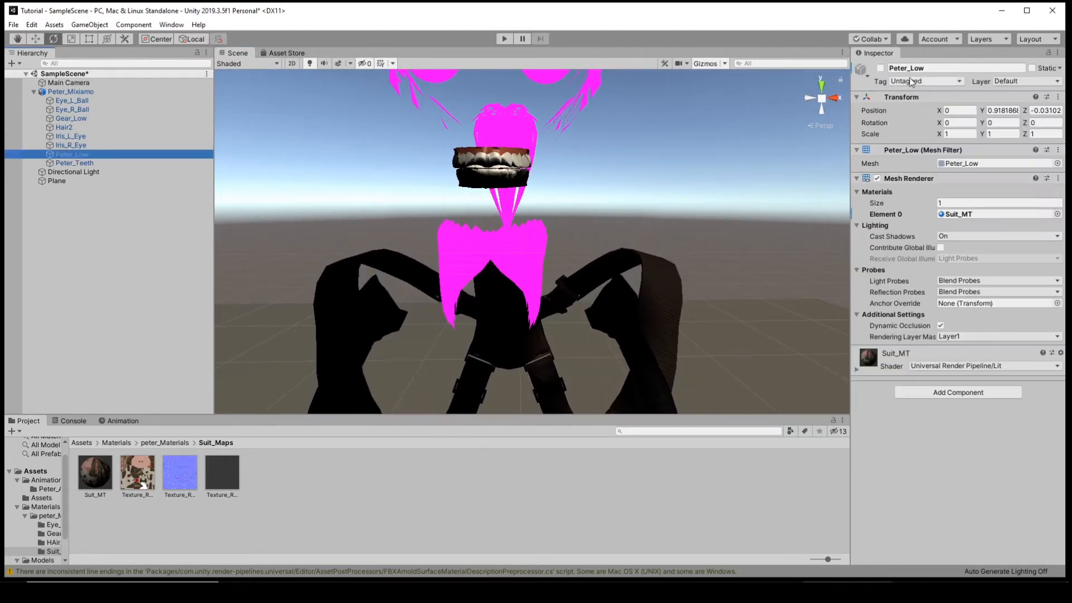
click(880, 68)
middle_drag(587, 175, 592, 369)
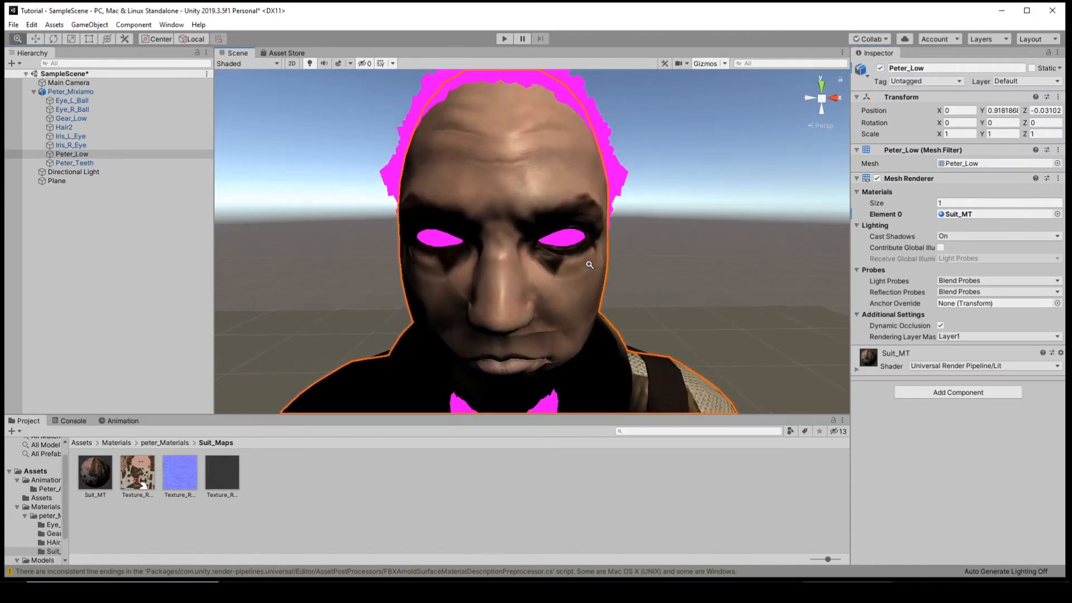
Examine the character's materials from several angles, including a close-up of the face and beard.
scroll(590, 266, down, 5)
alt+drag(589, 277, 491, 342)
middle_drag(490, 343, 484, 249)
alt+drag(483, 249, 533, 285)
middle_drag(530, 274, 528, 184)
alt+drag(528, 185, 592, 240)
scroll(541, 225, down, 4)
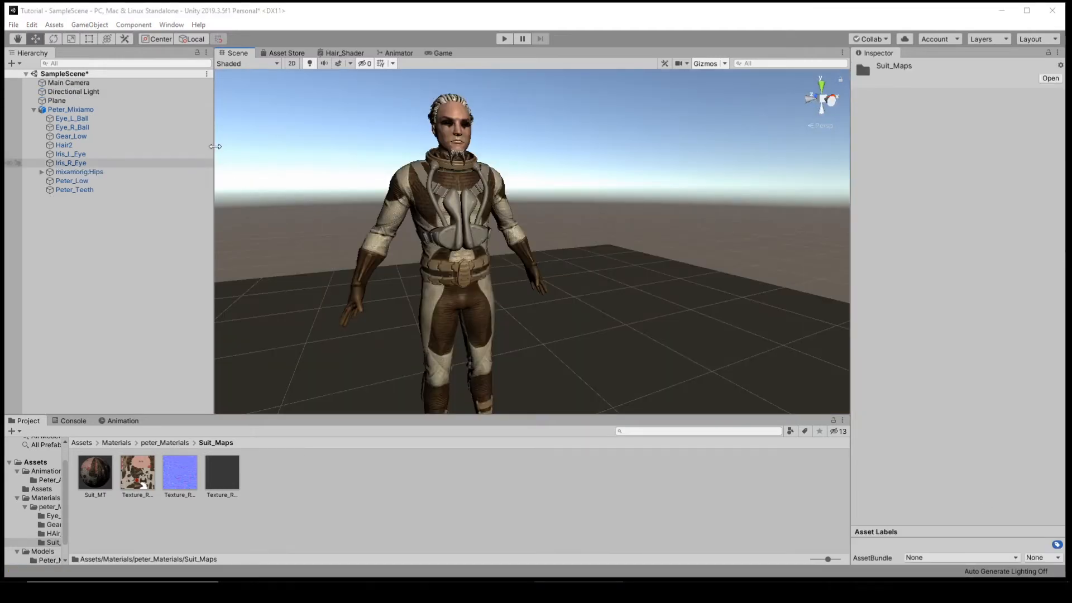
scroll(416, 168, up, 15)
middle_drag(422, 172, 664, 459)
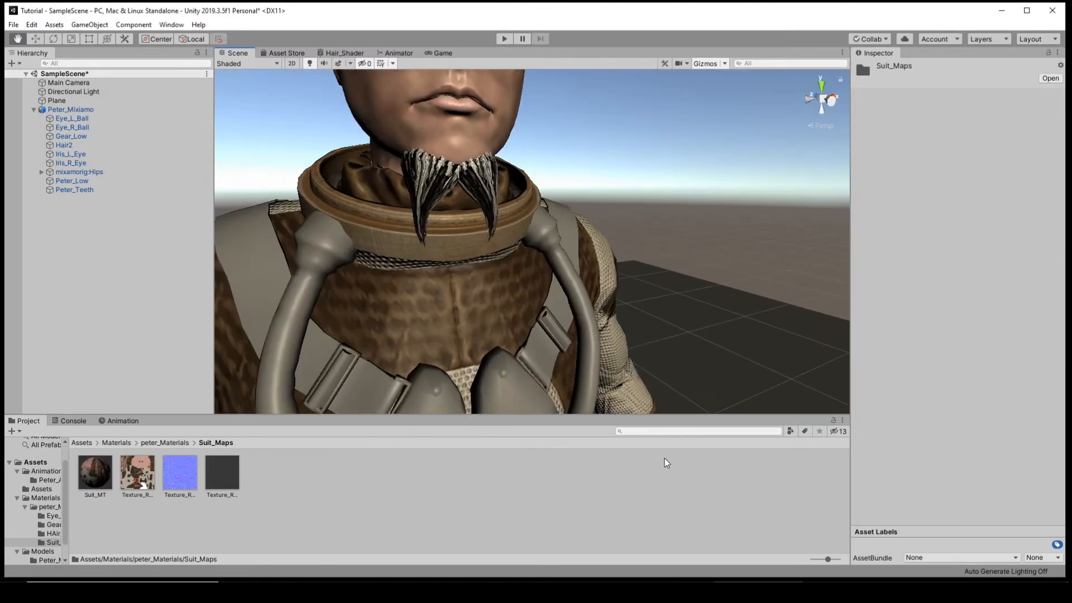
scroll(571, 313, up, 6)
middle_drag(568, 241, 612, 334)
alt+drag(612, 334, 635, 287)
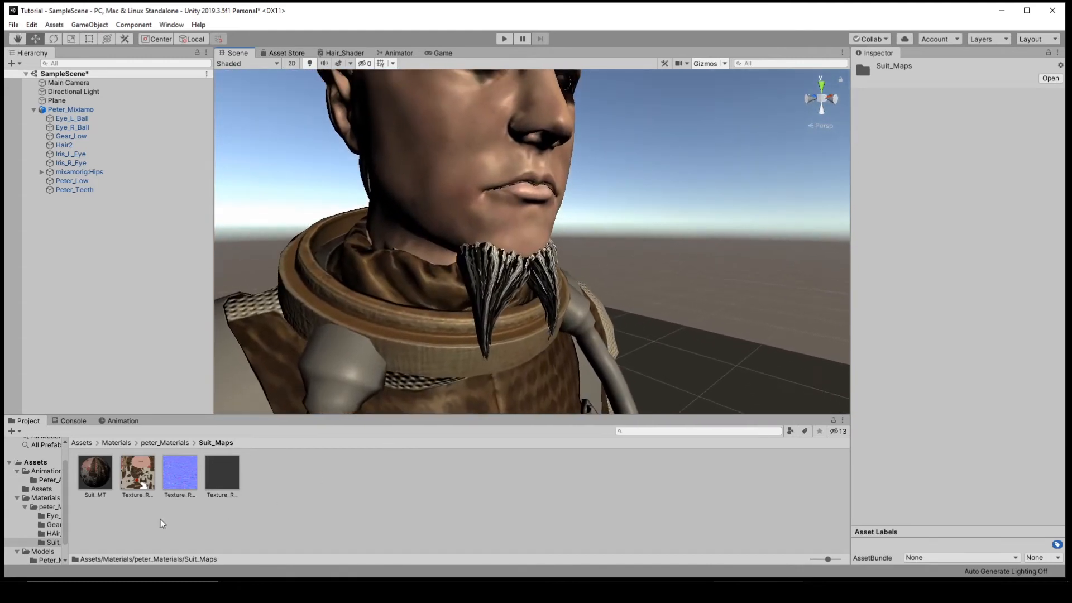
Open the HAir_Maps folder in peter_Materials and inspect the Hair_MT material and the Hair_Shader asset.
click(168, 443)
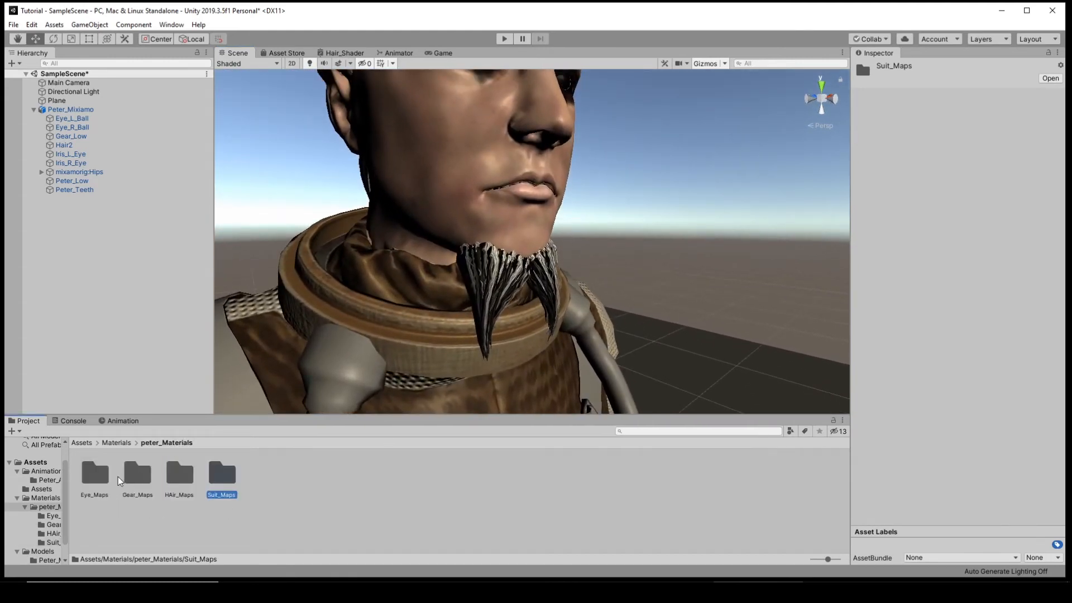
double_click(180, 475)
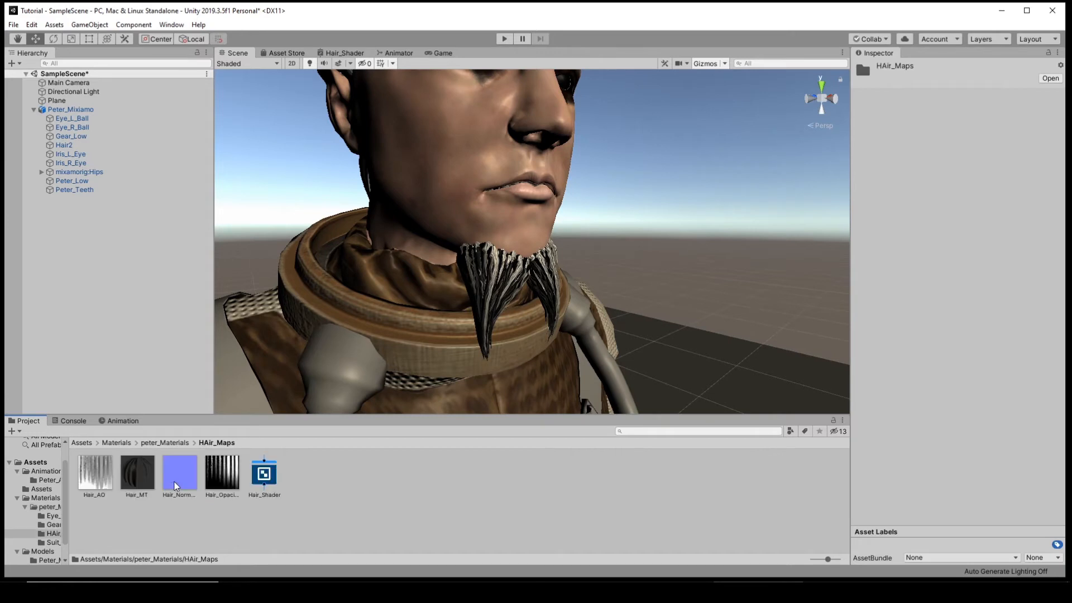
click(137, 470)
click(268, 483)
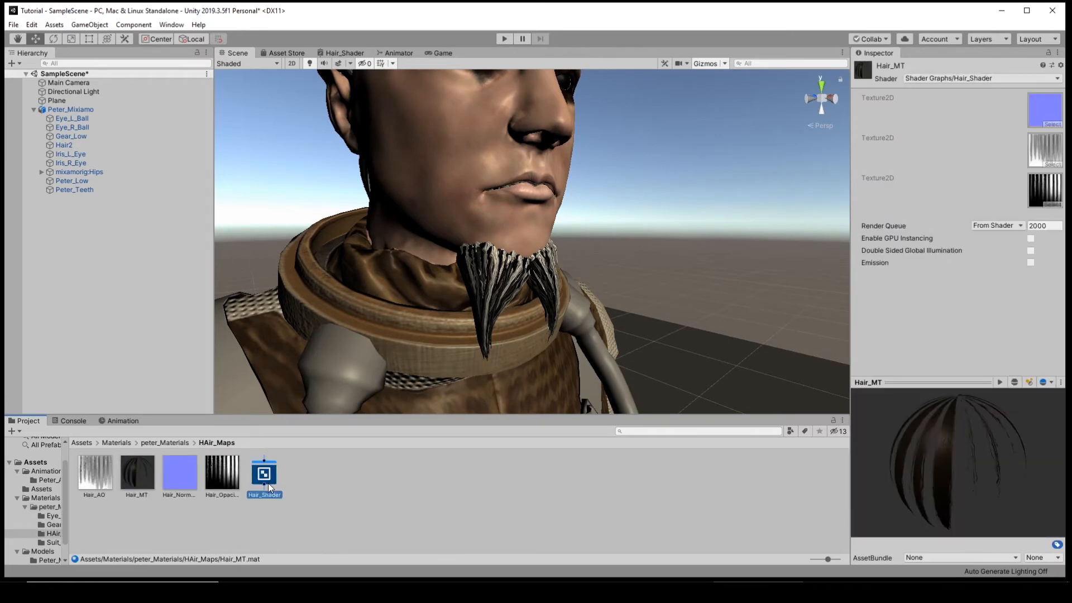
right_click(324, 476)
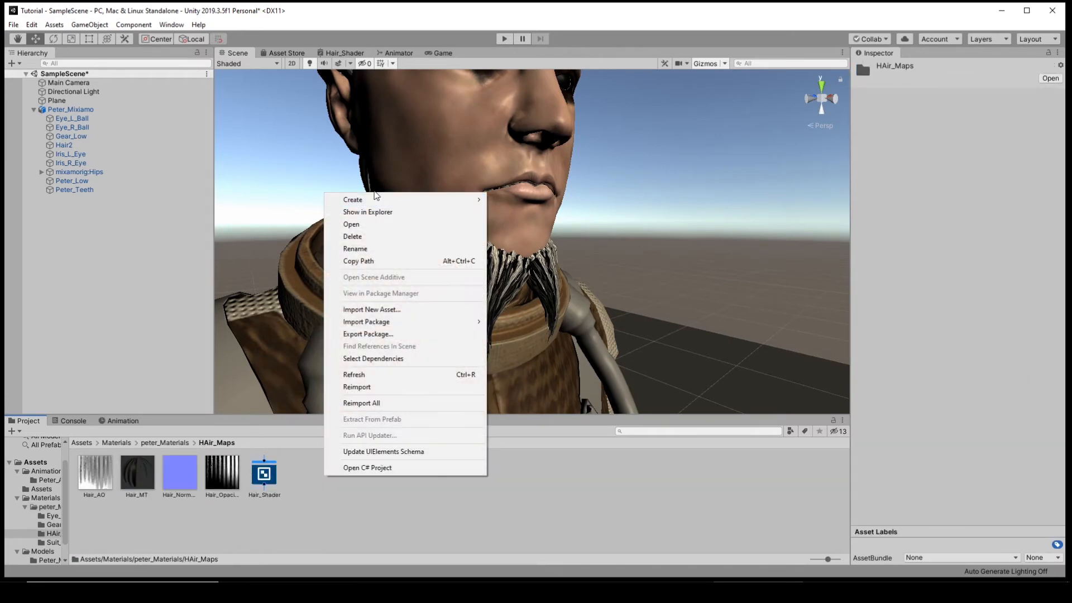
mouse_move(386, 199)
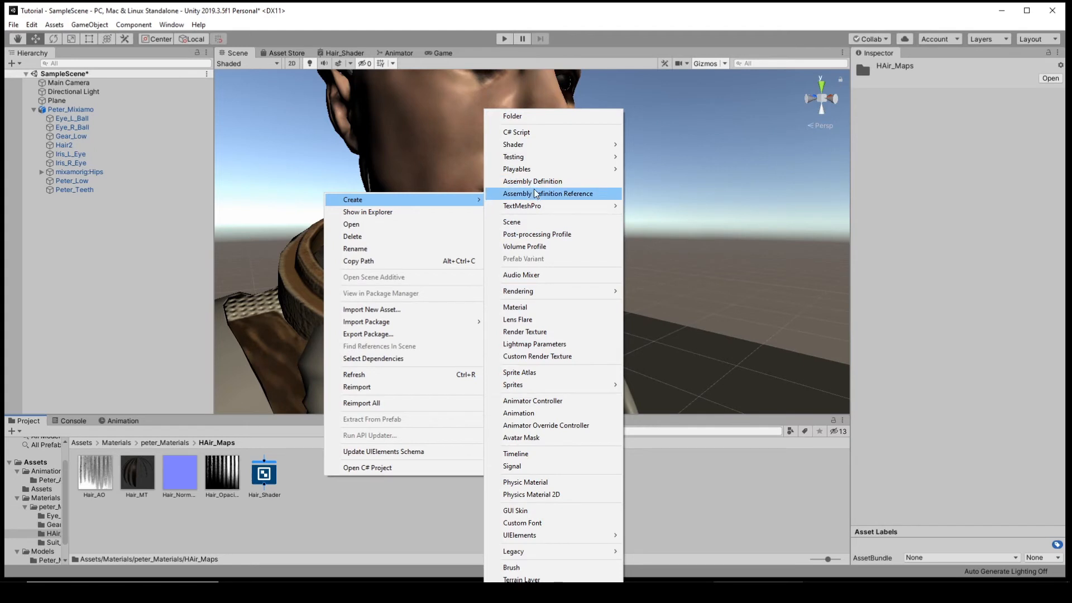
mouse_move(539, 150)
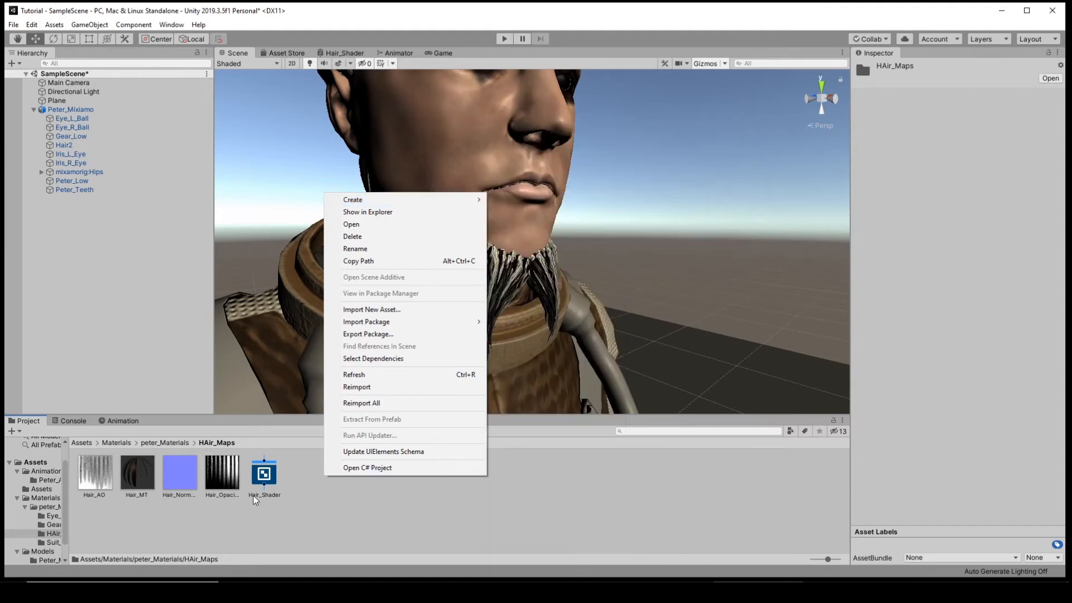
click(288, 498)
Open the Hair_Shader graph, reposition the normal and AO Sample Texture 2D nodes, and inspect the texture connections to the PBR Master.
click(264, 477)
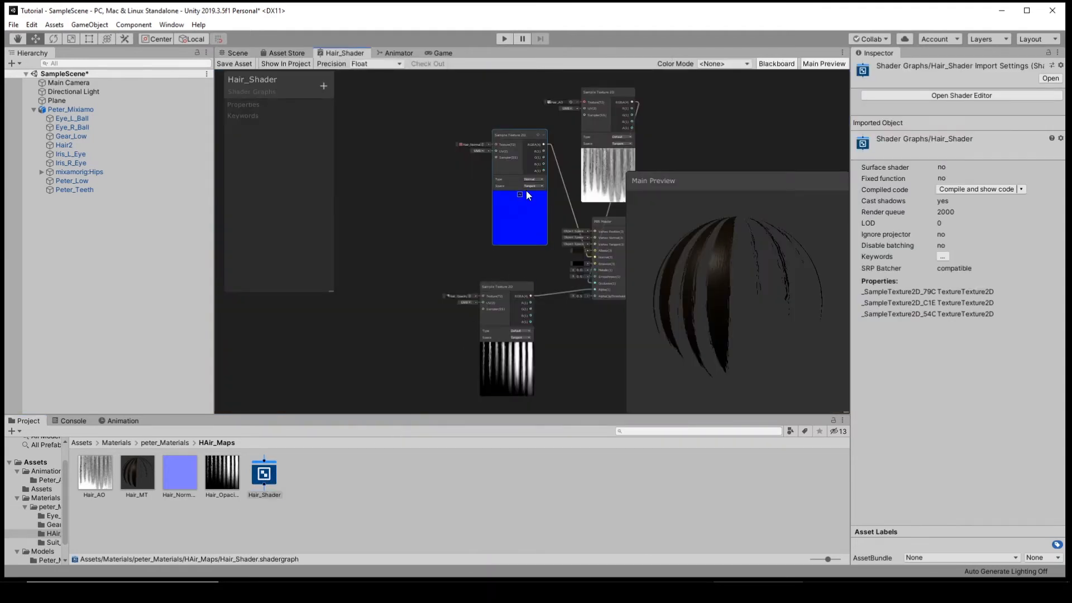
drag(526, 190, 477, 216)
drag(611, 174, 561, 156)
scroll(590, 320, up, 5)
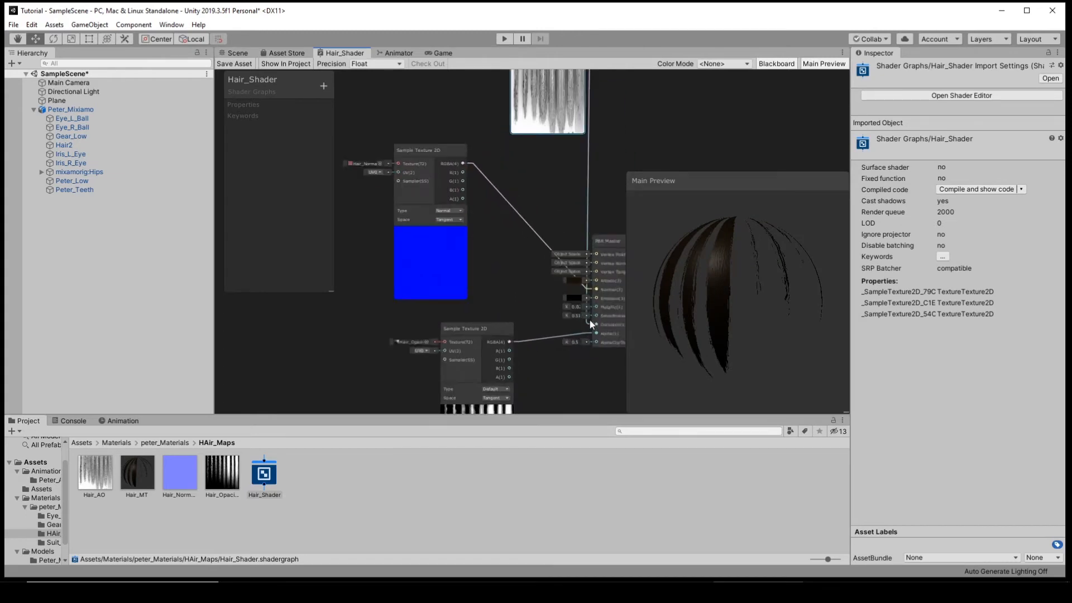
key(alt)
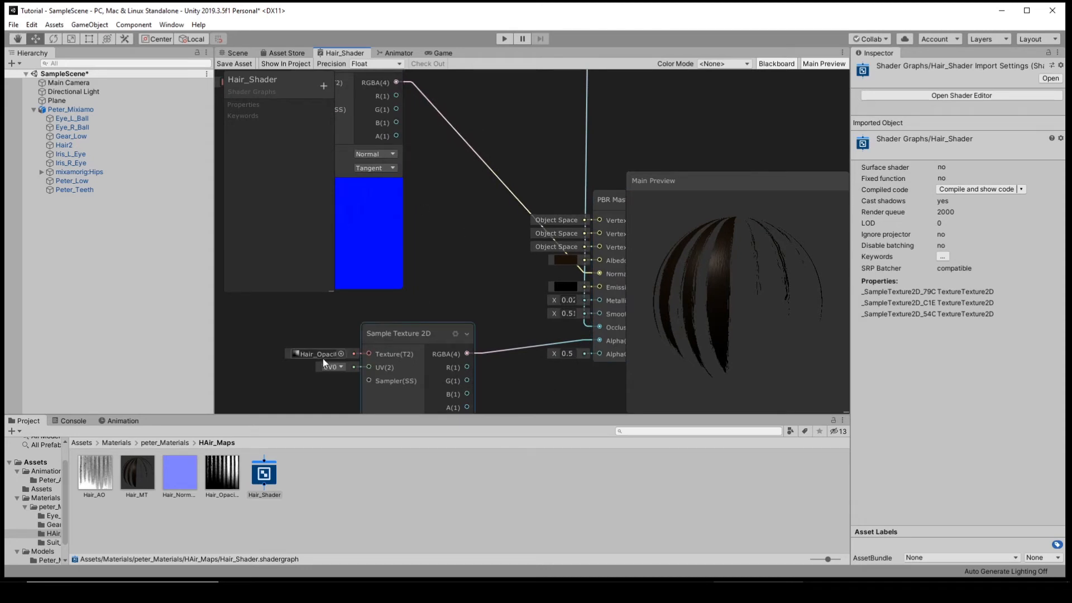
click(391, 336)
Select the Hair_MT material, save the Hair_Shader graph and return to the scene view.
click(132, 474)
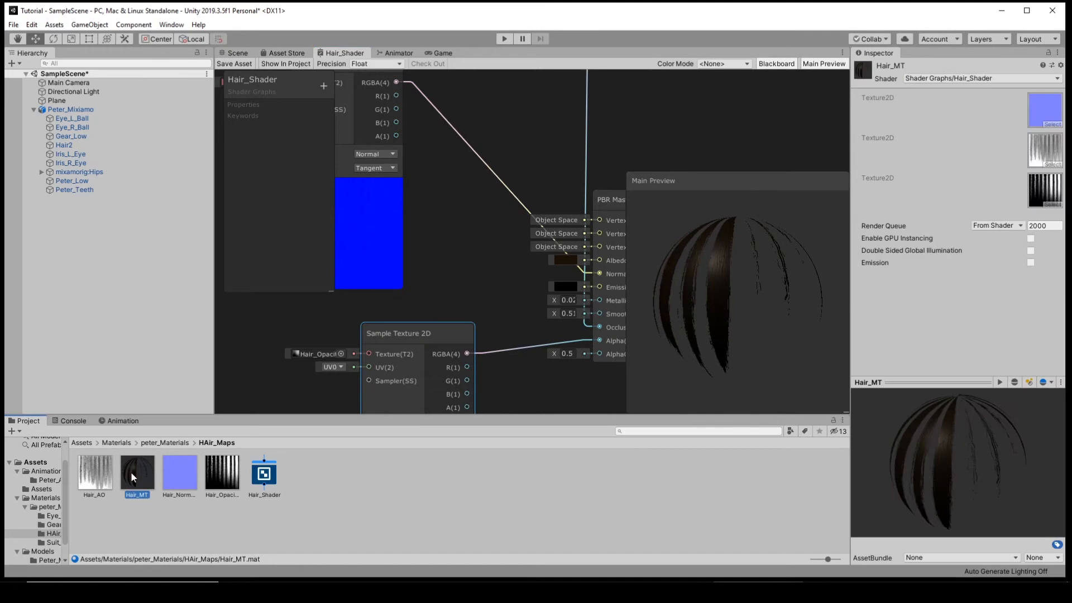
click(235, 64)
click(237, 55)
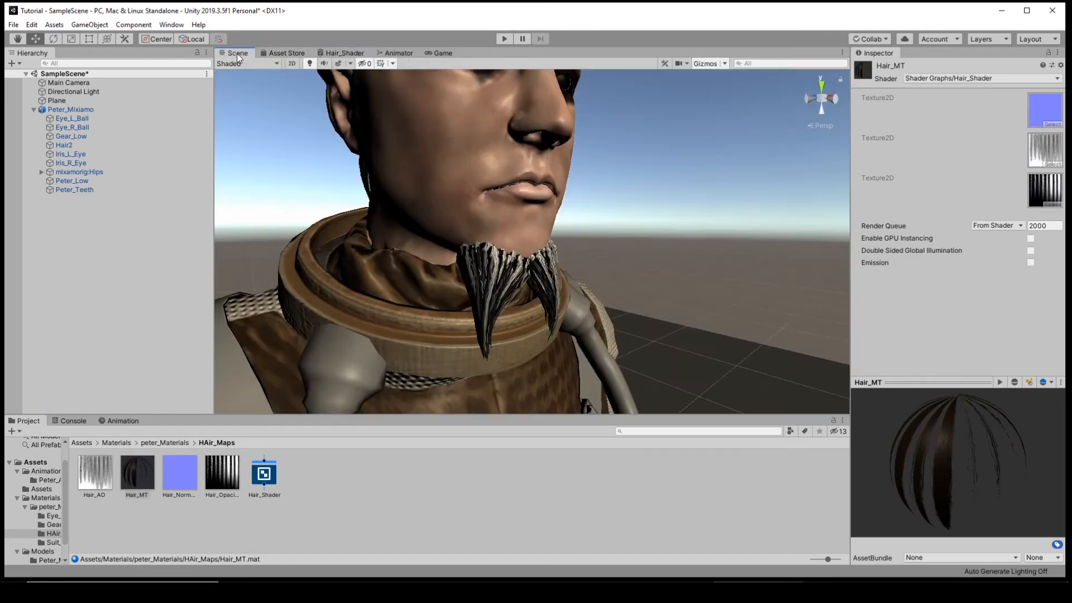
Choose Shader Graphs/Hair_Shader as the Hair_MT material's shader and apply Hair_MT to the character's beard.
click(959, 79)
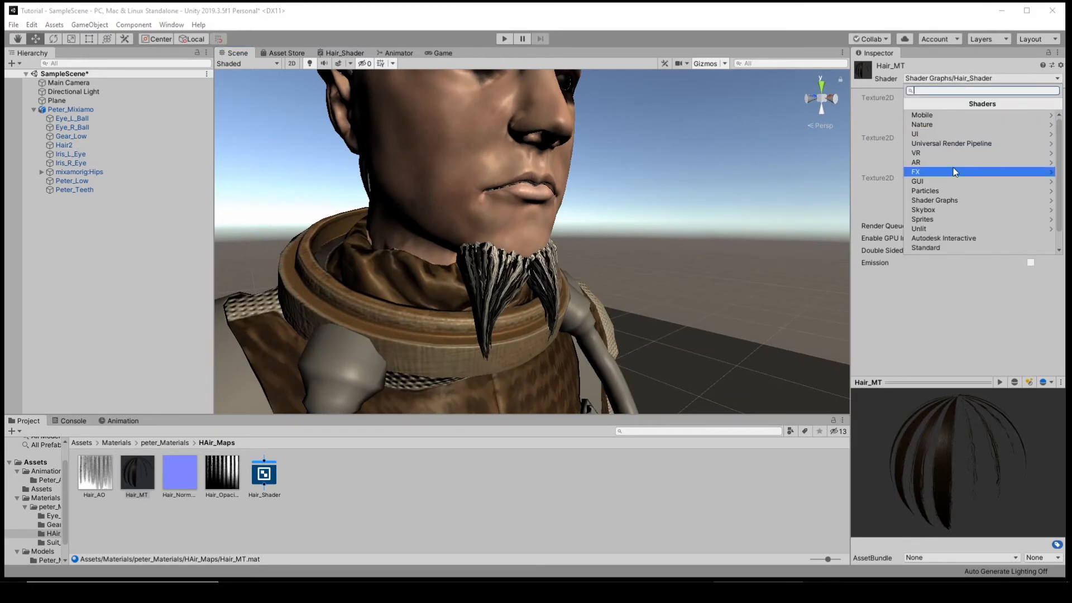
click(950, 203)
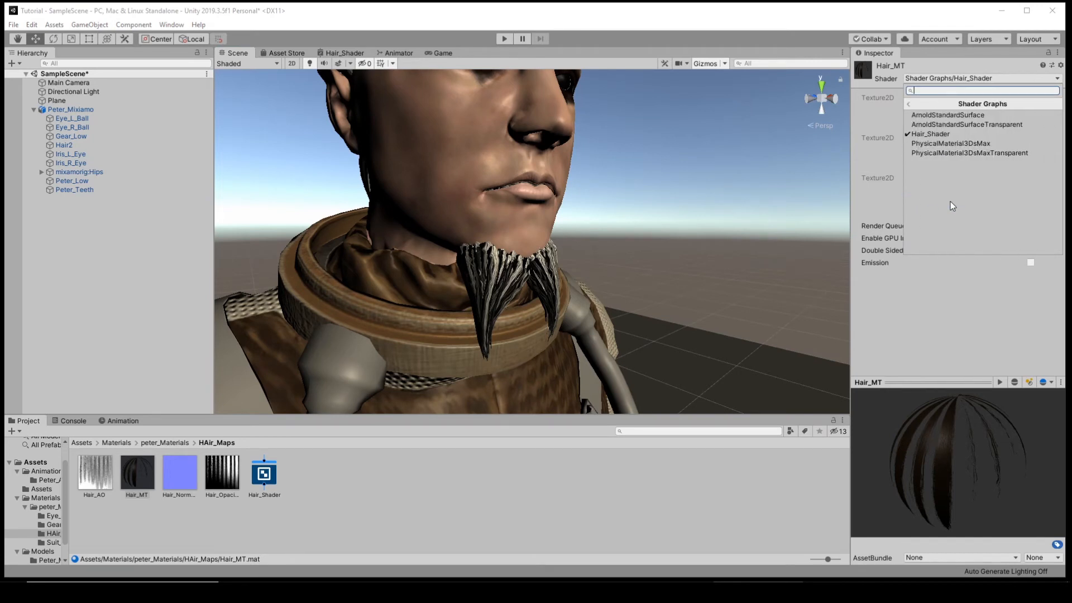
click(940, 135)
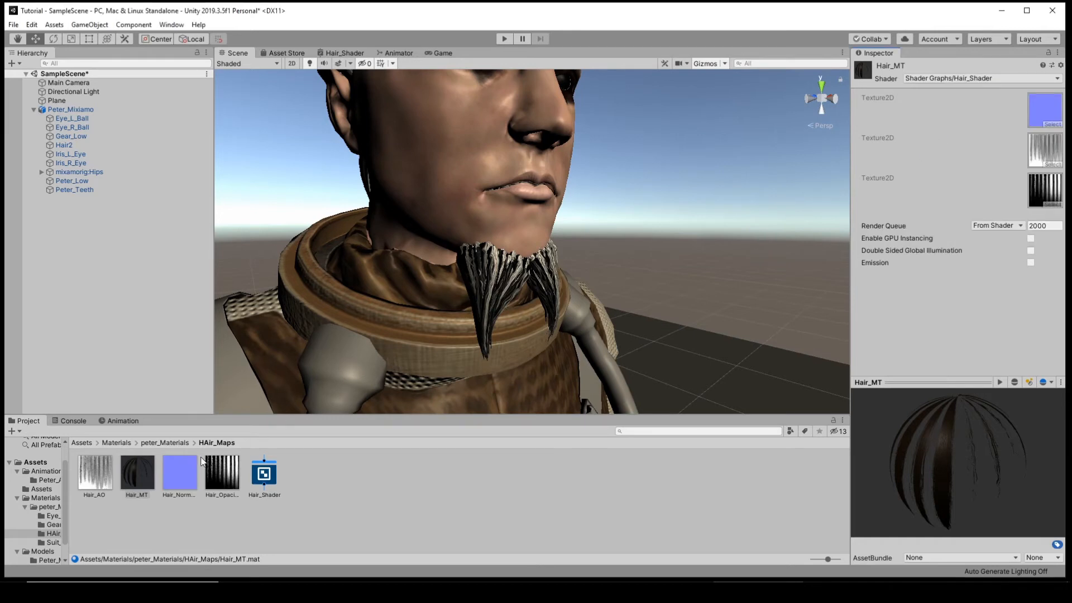
drag(139, 479, 489, 278)
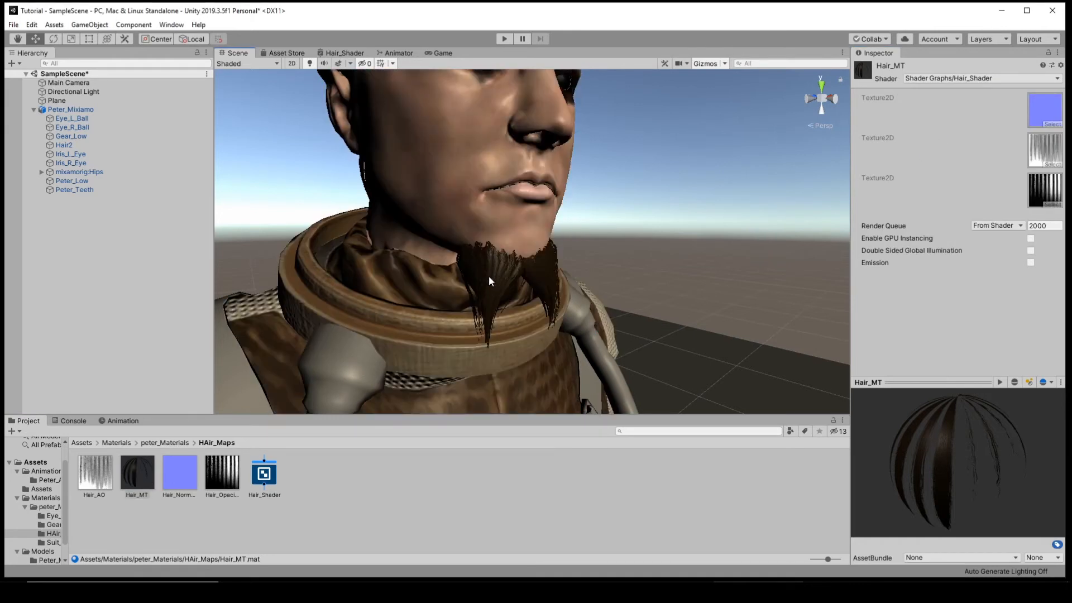
alt+drag(552, 249, 407, 223)
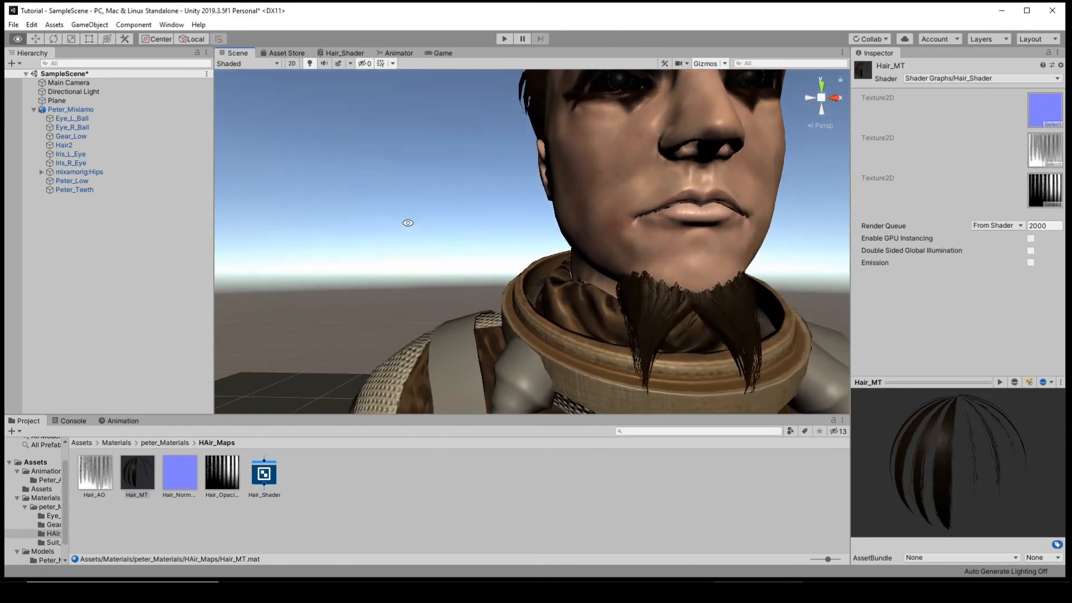
middle_drag(592, 228, 583, 229)
alt+drag(582, 229, 519, 240)
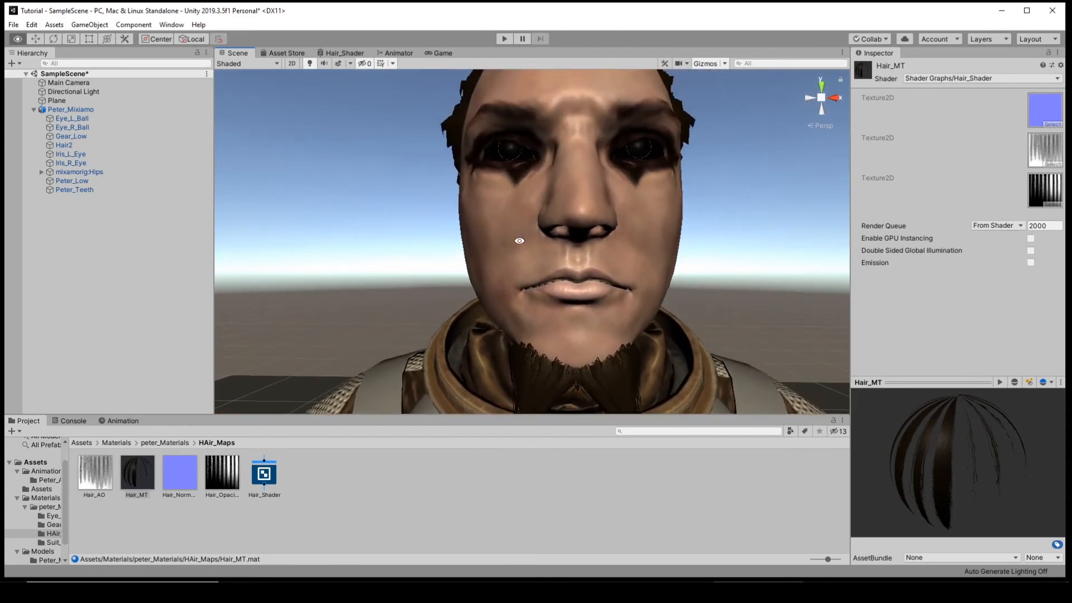
Apply the Eye_MT material from the Eye_Maps folder in peter_Materials to both of the character's eyes.
click(117, 443)
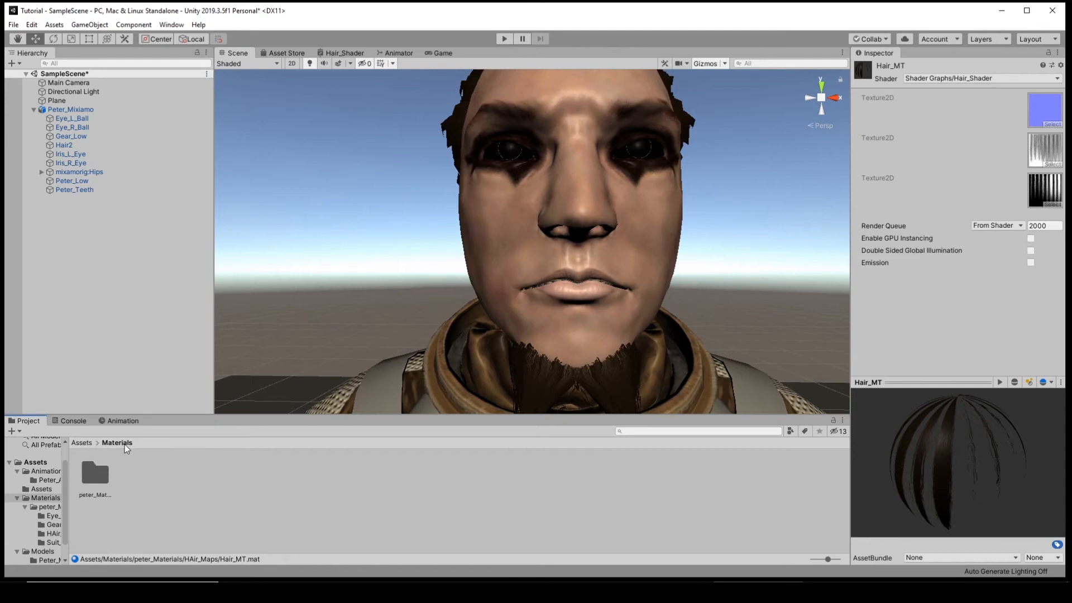
double_click(96, 481)
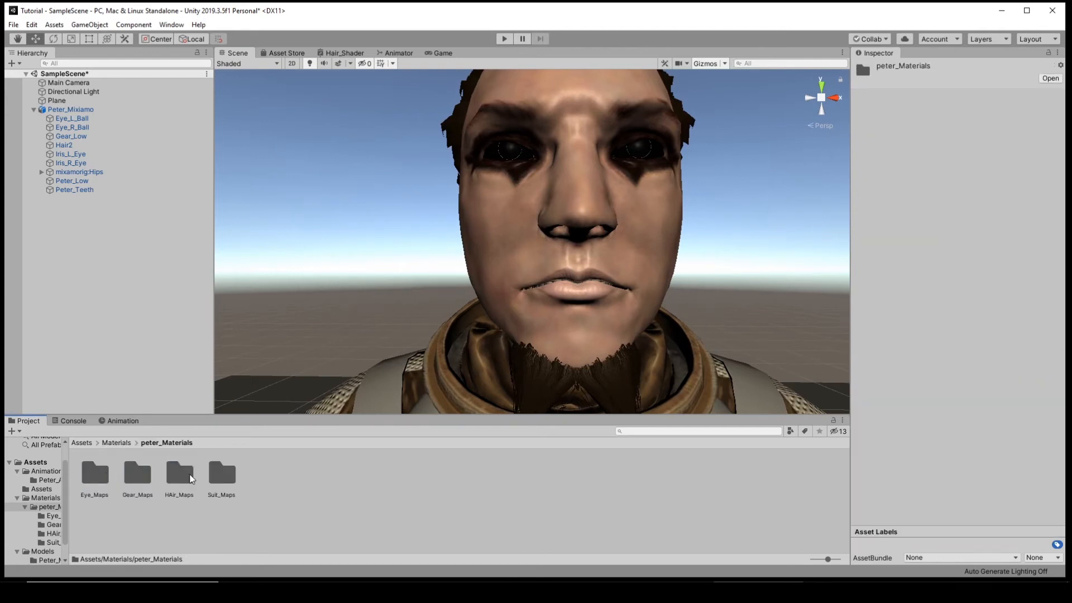
double_click(96, 481)
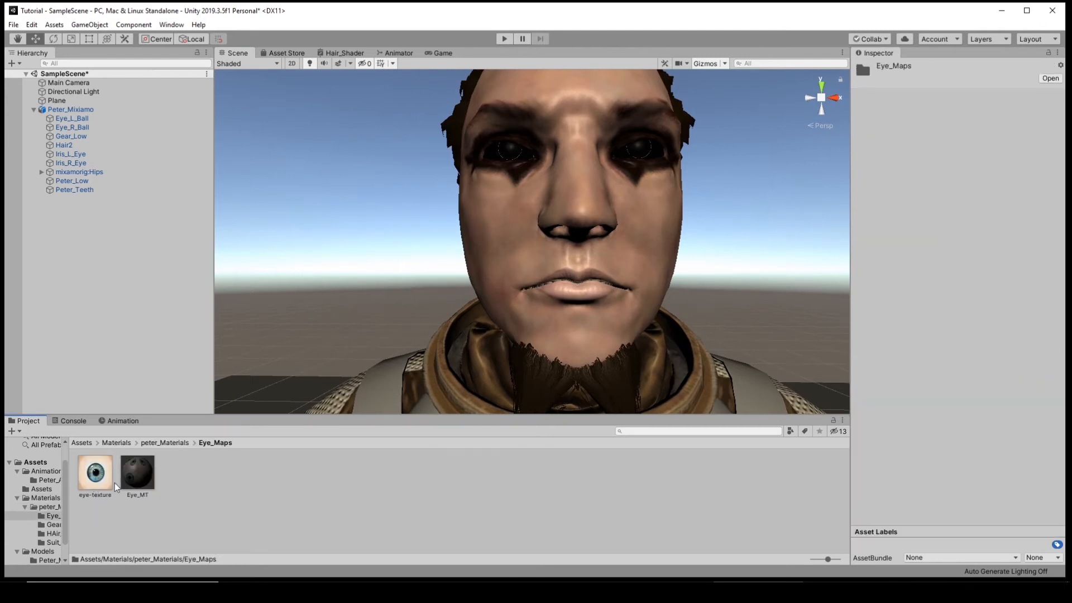
alt+drag(504, 163, 663, 337)
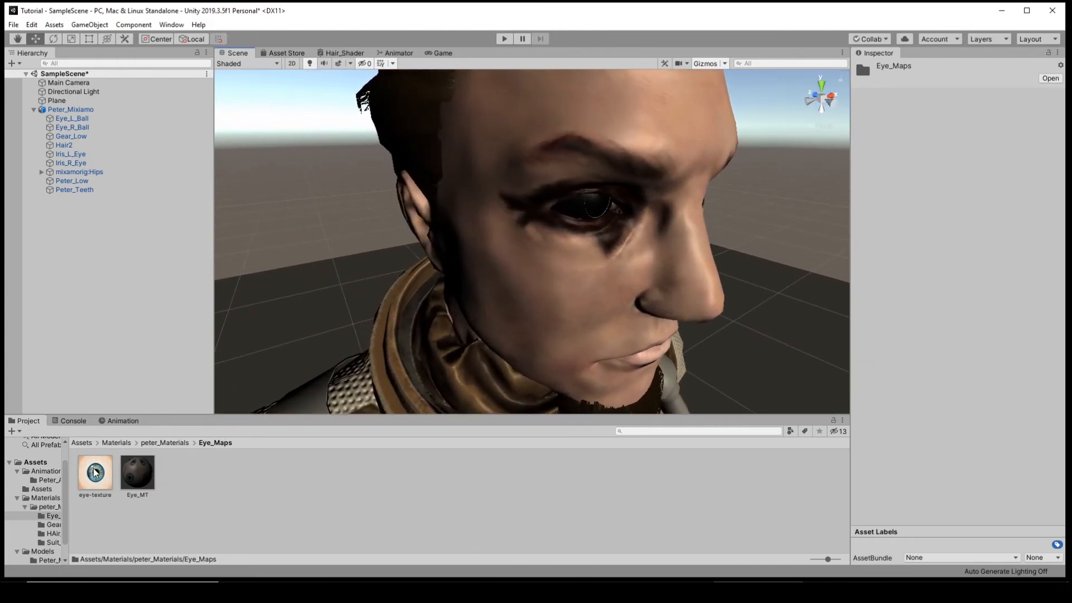
alt+drag(504, 268, 283, 284)
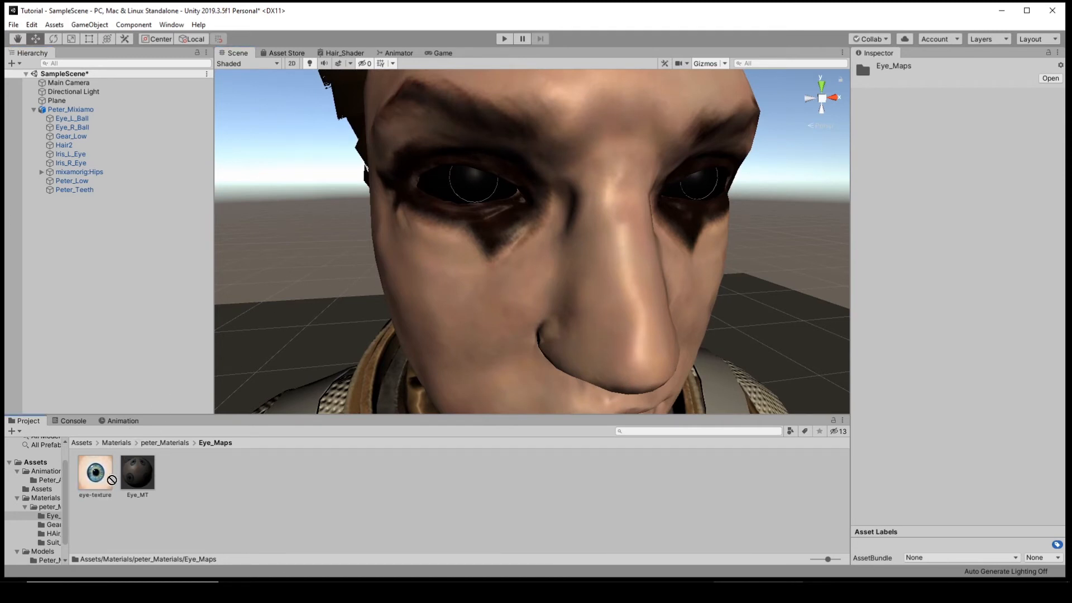
drag(137, 472, 451, 217)
scroll(451, 217, down, 5)
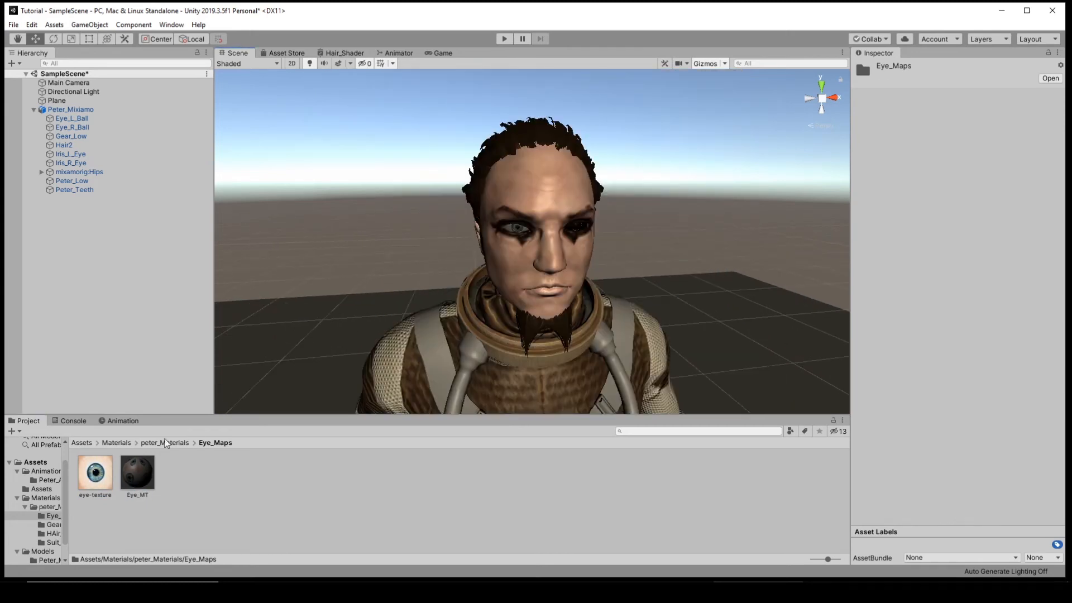
drag(129, 483, 572, 232)
Apply the Gear_Mt material from the Gear_Maps folder in peter_Materials to the character's chest gear.
scroll(569, 246, down, 5)
middle_drag(552, 299, 555, 141)
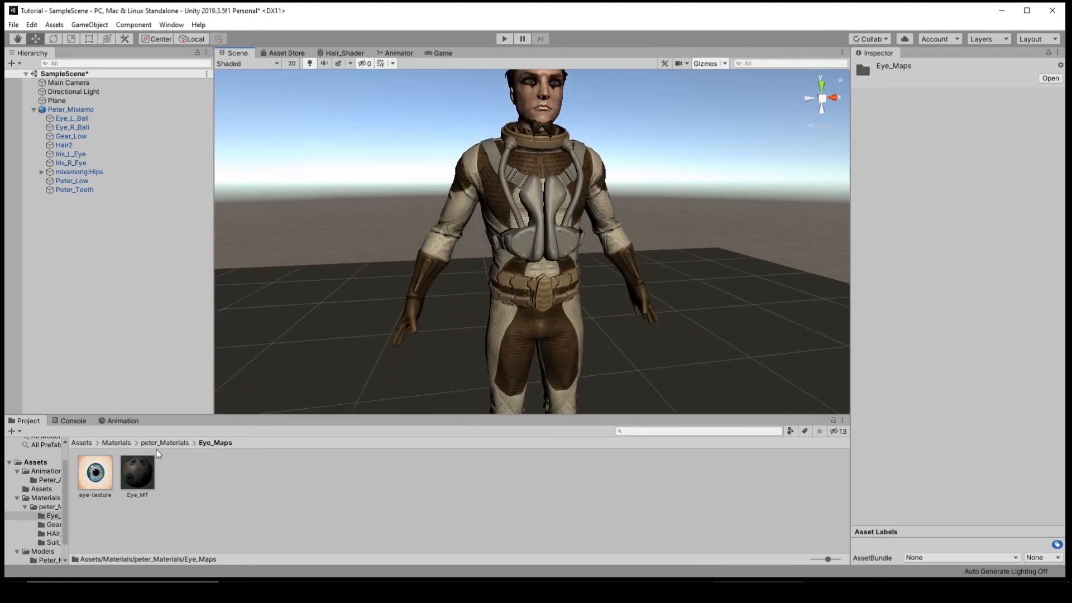
click(118, 444)
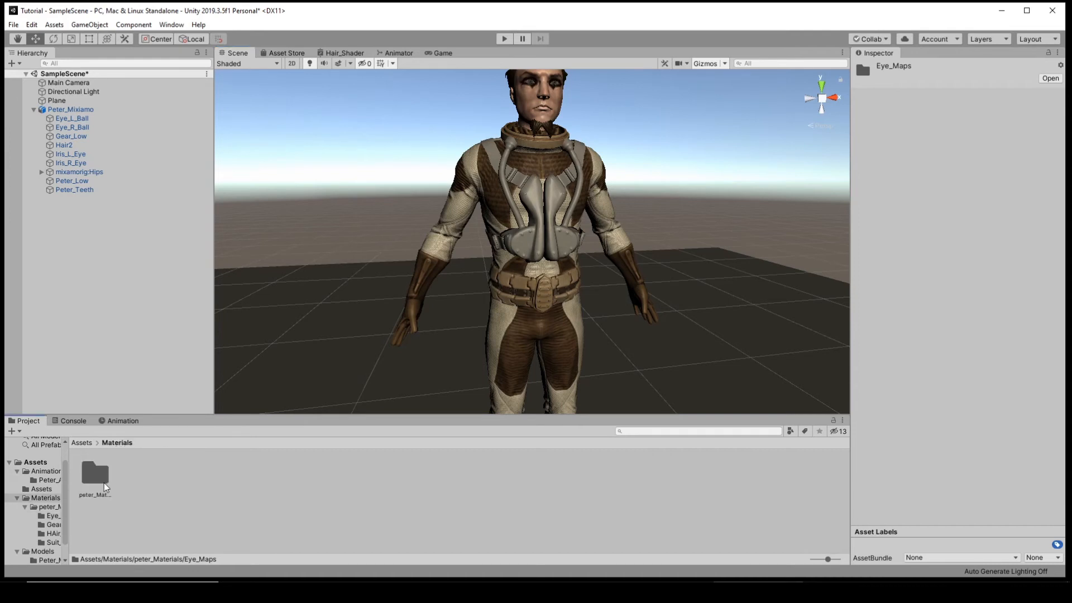
click(82, 444)
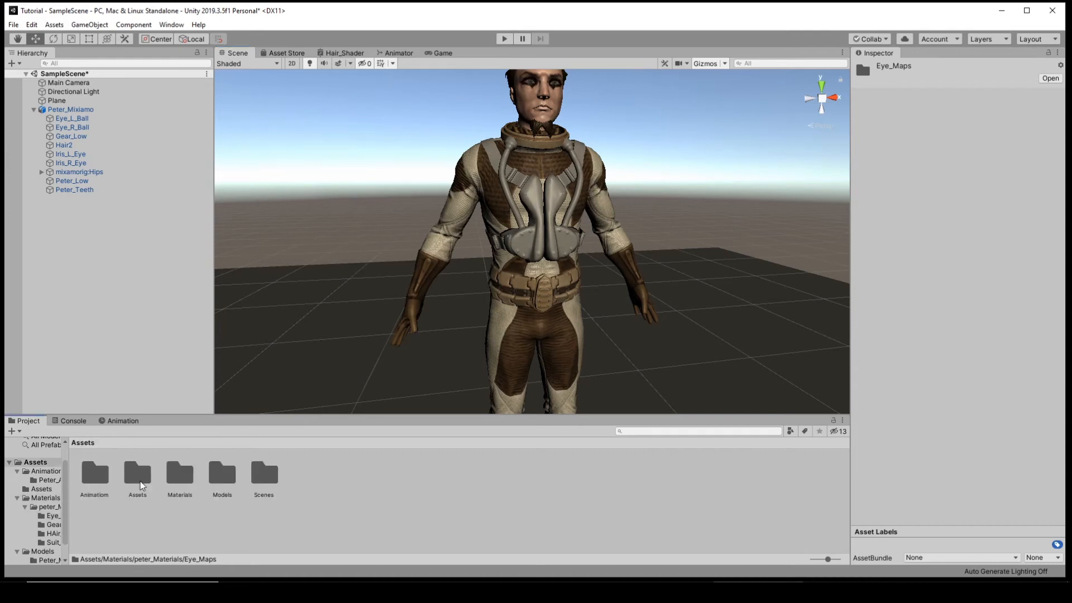
double_click(183, 483)
double_click(89, 481)
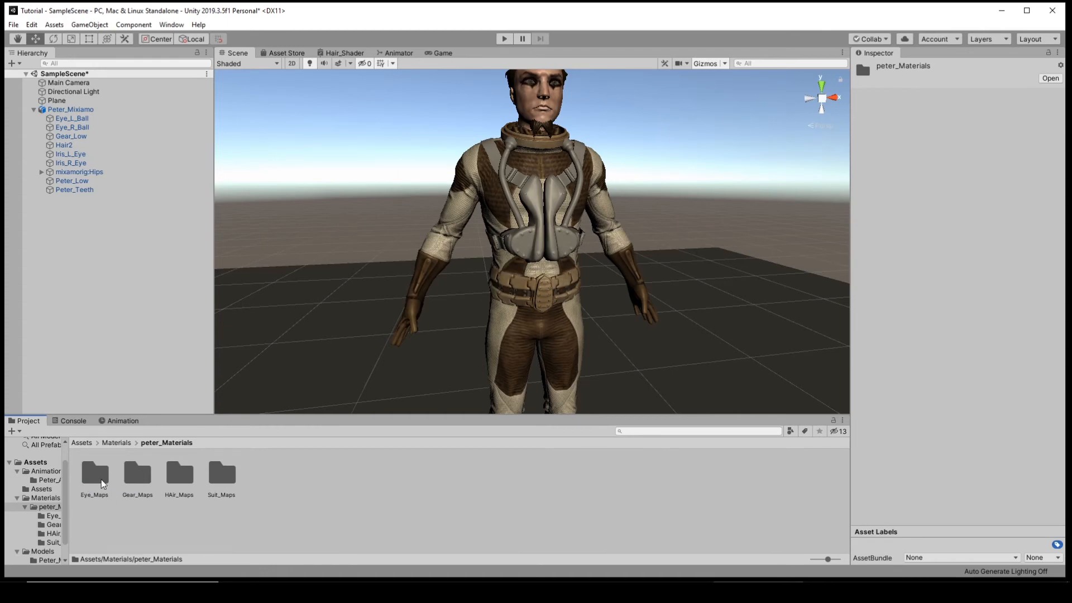
double_click(138, 485)
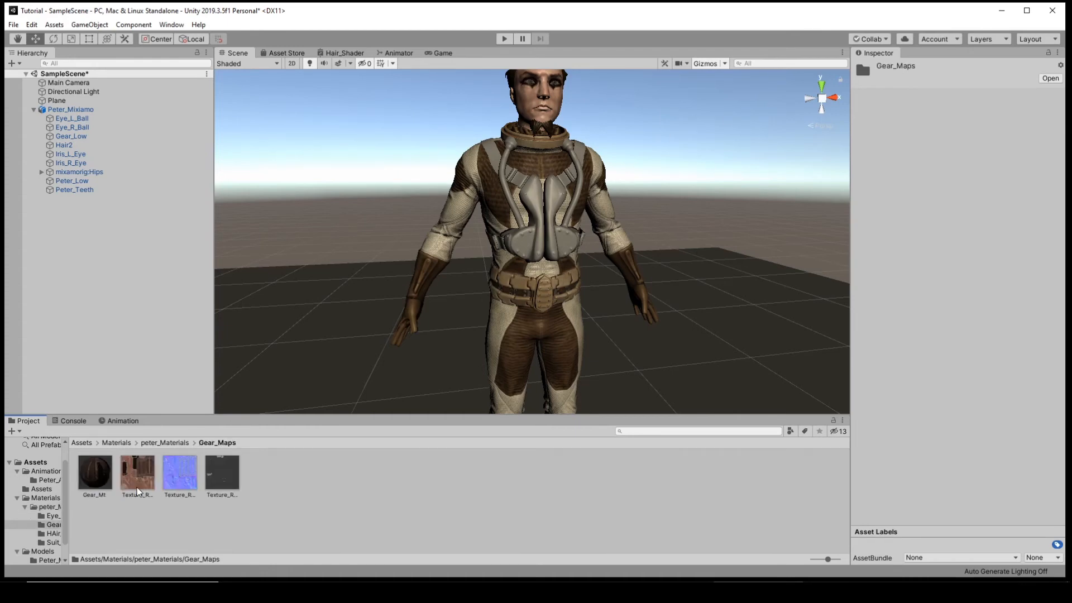
drag(114, 480, 663, 222)
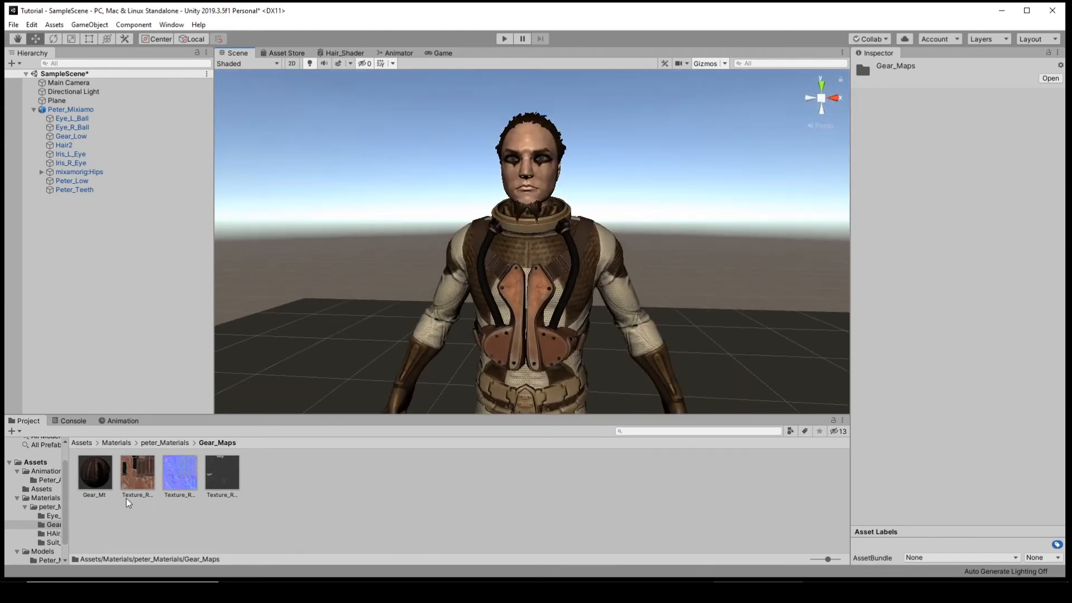
click(100, 483)
right_click(346, 497)
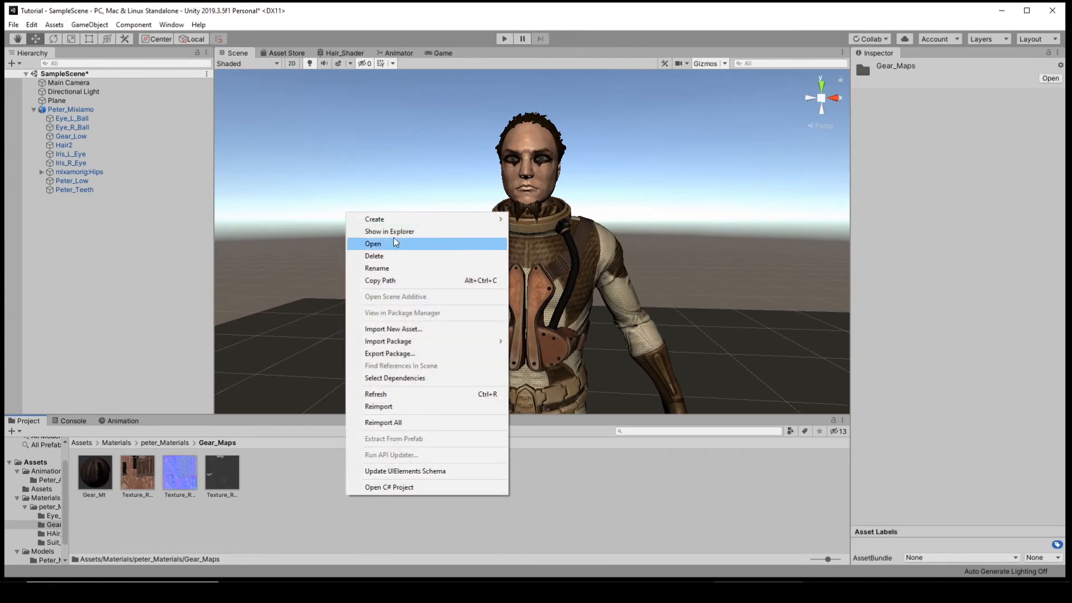
mouse_move(414, 222)
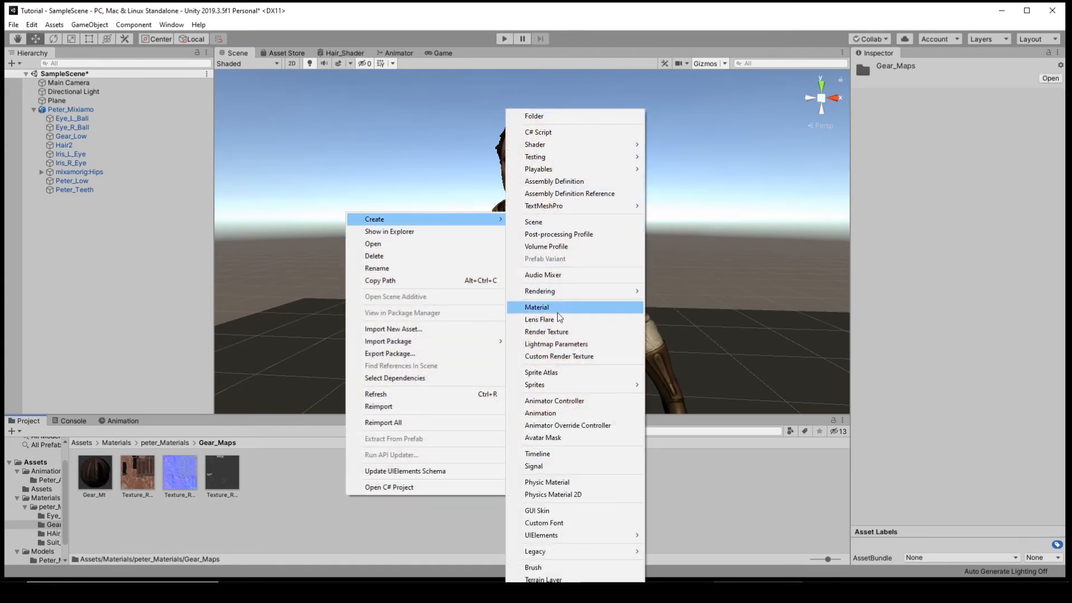
click(113, 517)
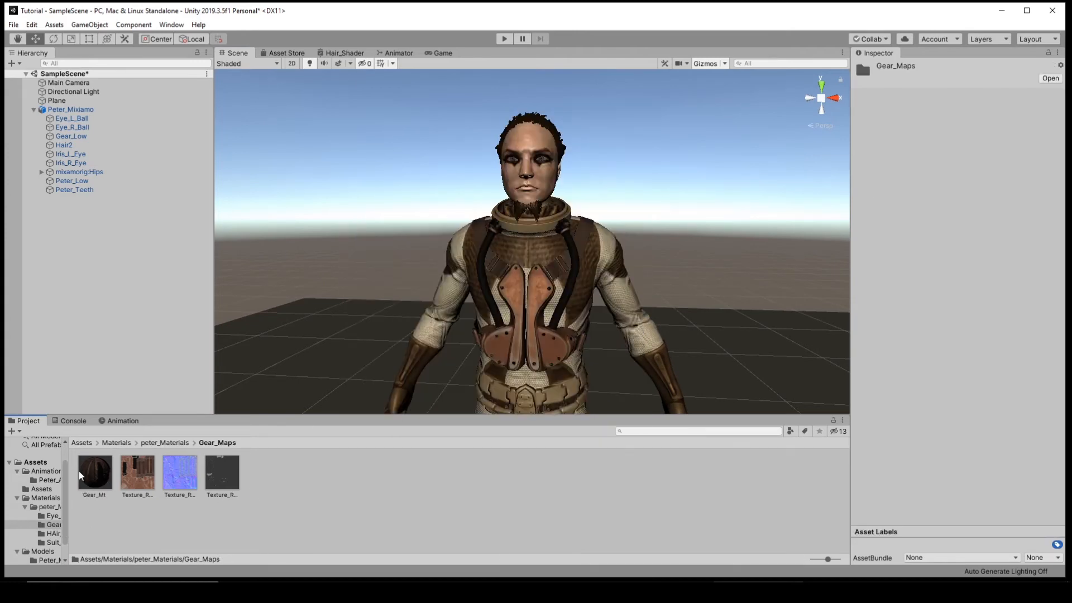
Inspect the Gear_Mt material's surface inputs and examine the textured gear and suit on the character.
click(89, 472)
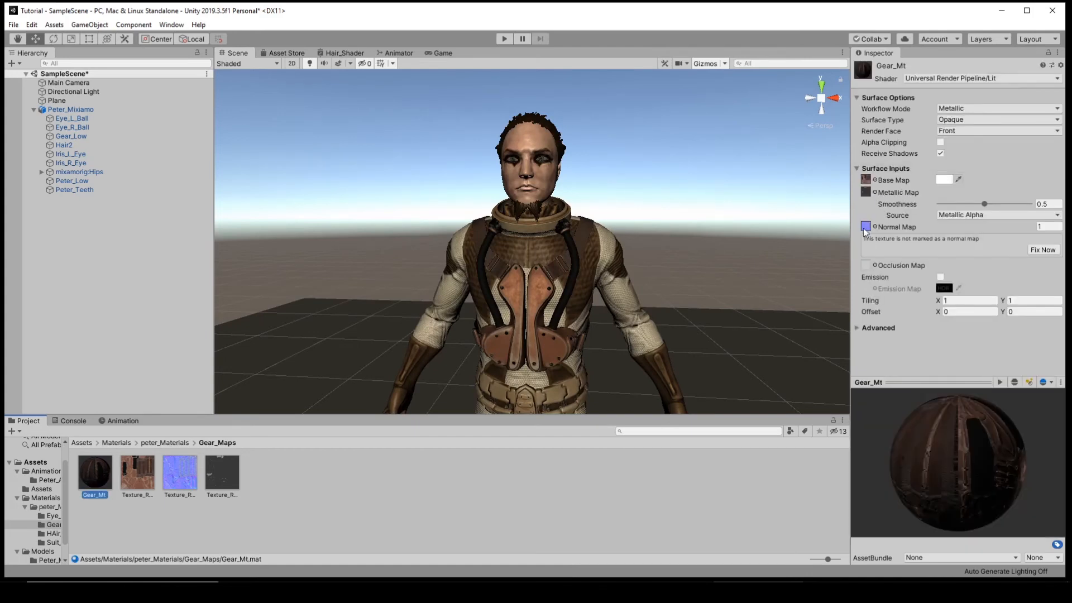
scroll(592, 223, up, 2)
scroll(586, 235, down, 2)
alt+drag(583, 238, 577, 261)
middle_drag(576, 260, 569, 190)
scroll(564, 193, down, 2)
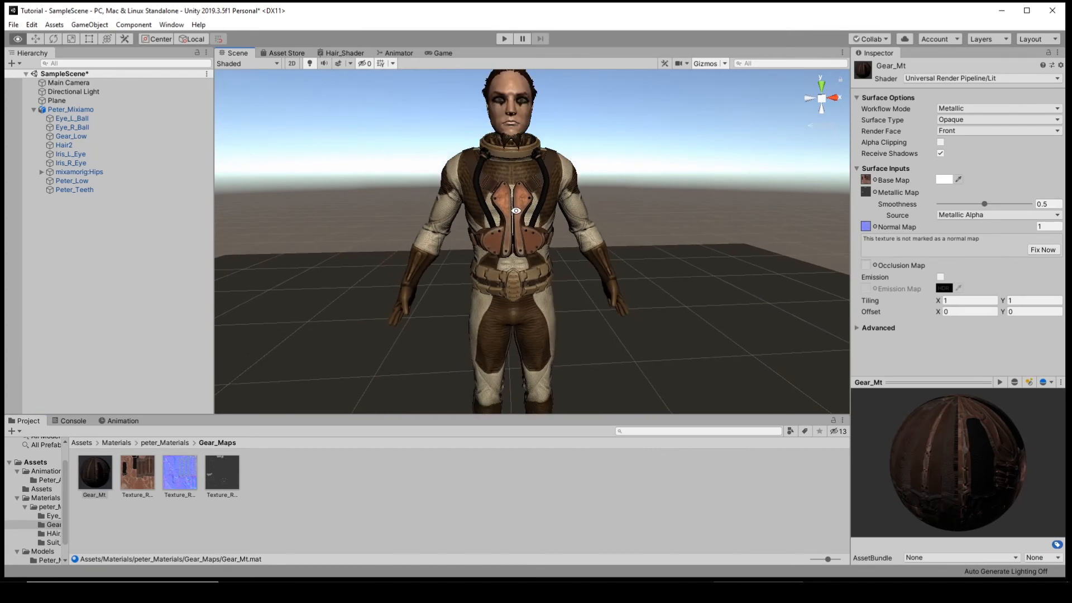
alt+drag(514, 210, 580, 207)
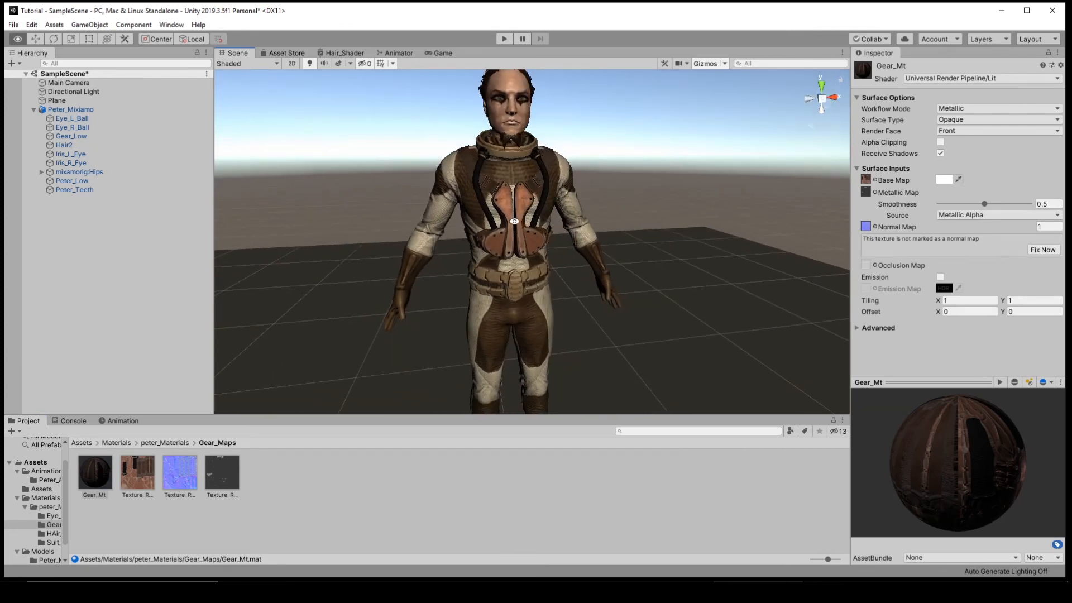
Create an Animator Controller named Peter_Anim in the Peter_Animation folder and open it in the Animator.
click(82, 443)
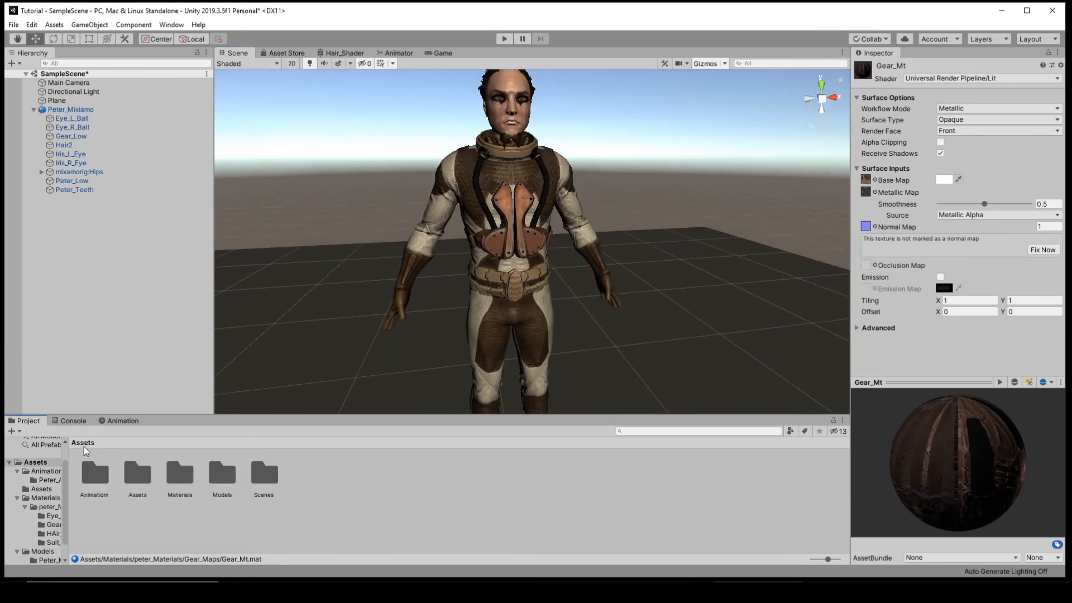
double_click(95, 481)
double_click(95, 479)
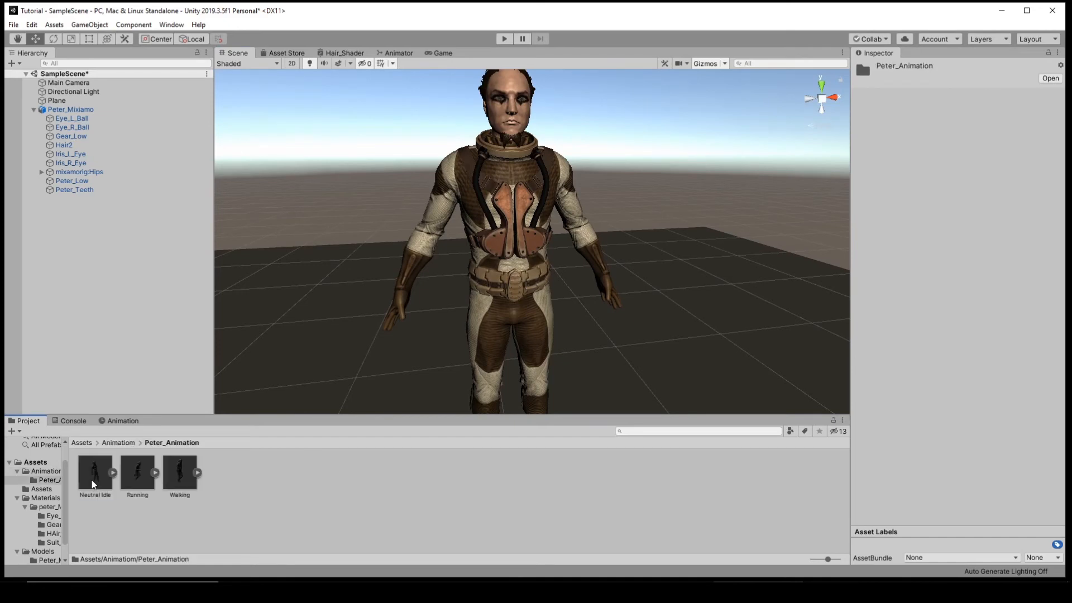
right_click(228, 494)
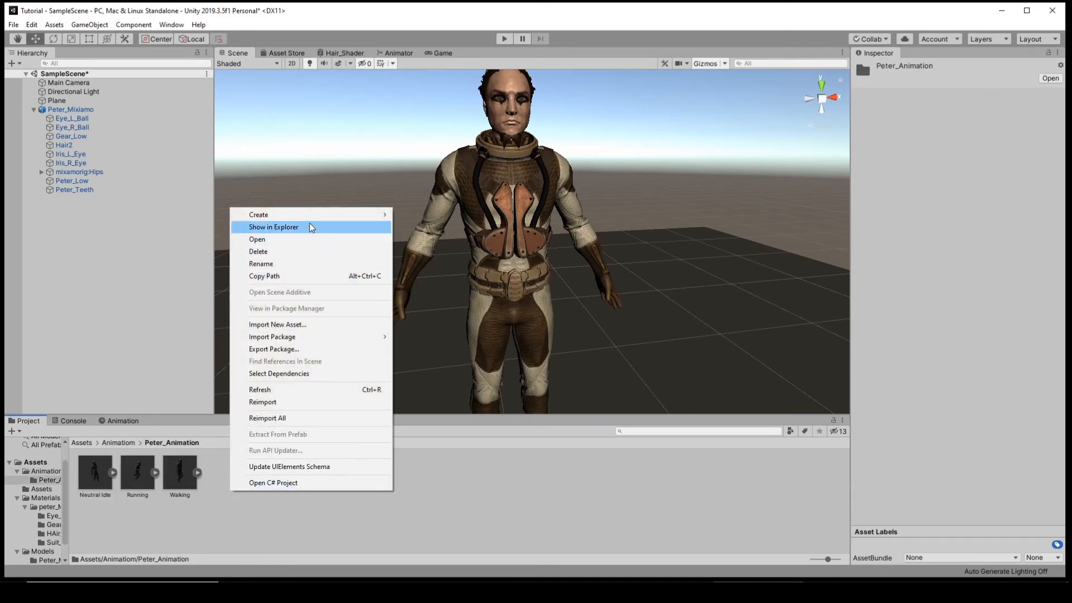
mouse_move(313, 216)
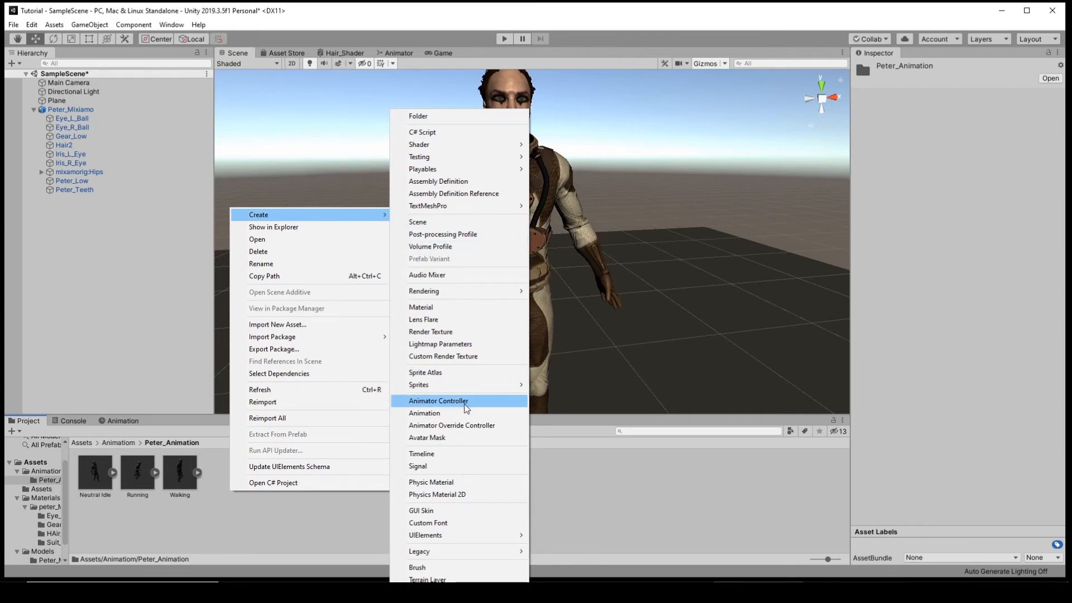
click(465, 406)
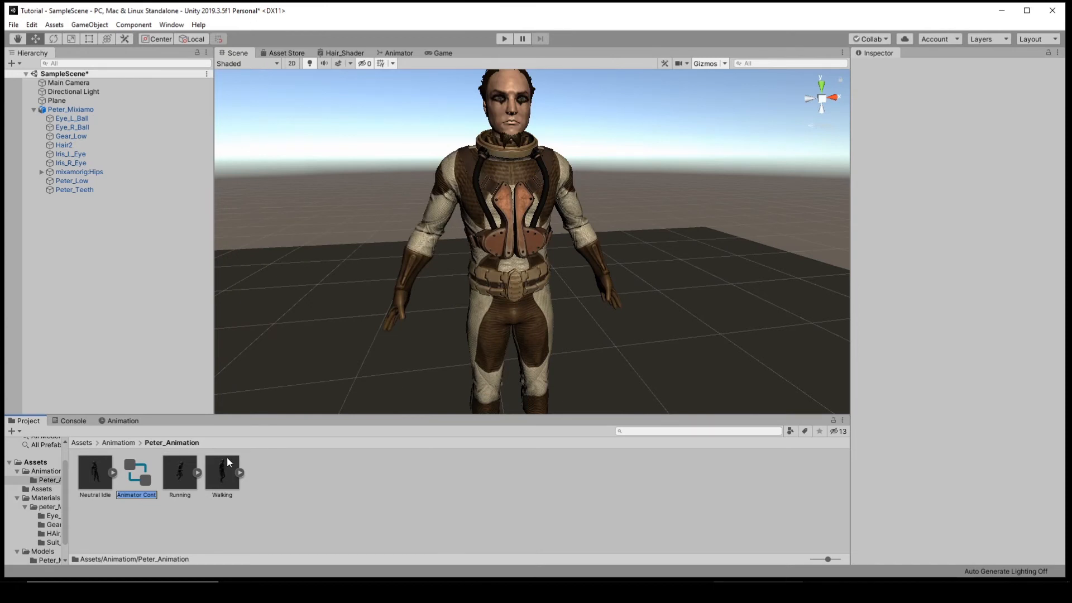
key(BackSpace)
text(Peter_Anim)
key(Return)
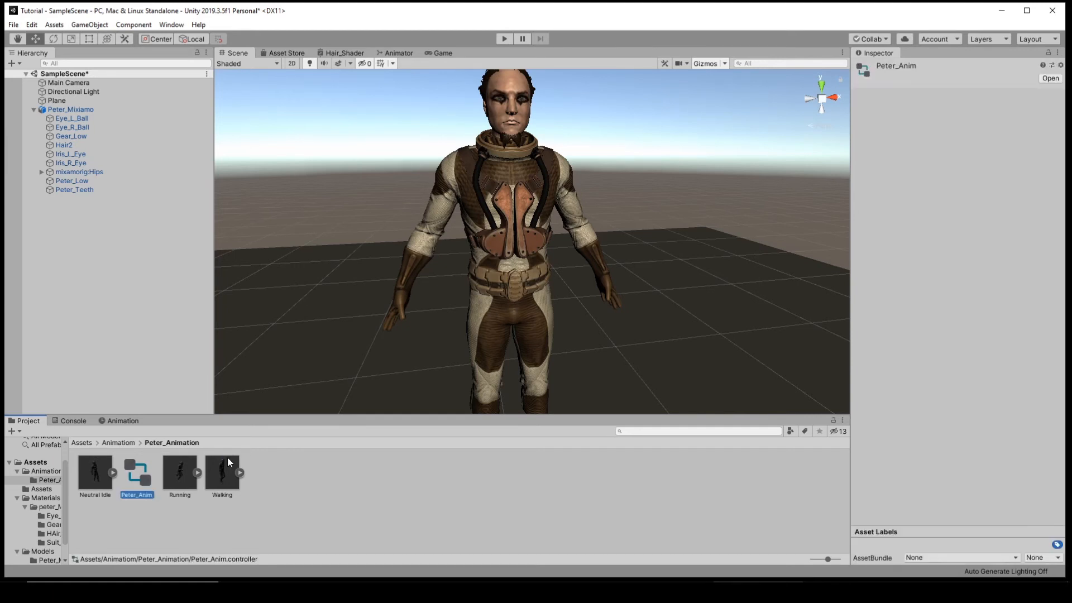
double_click(125, 473)
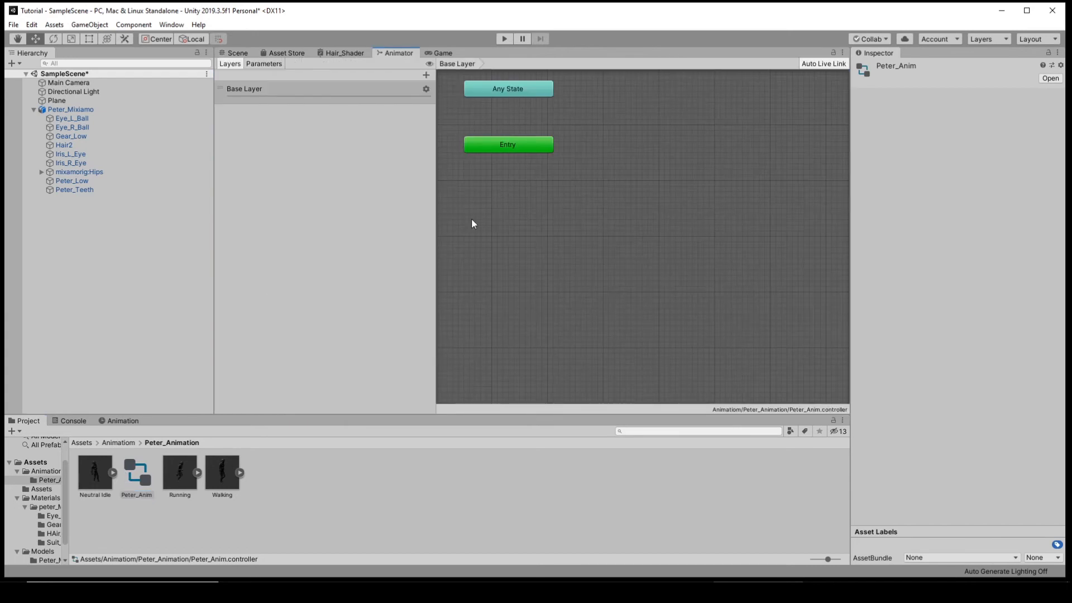
Check the Rig import settings of the Neutral Idle, Running and Walking animations, including their animation type.
click(91, 481)
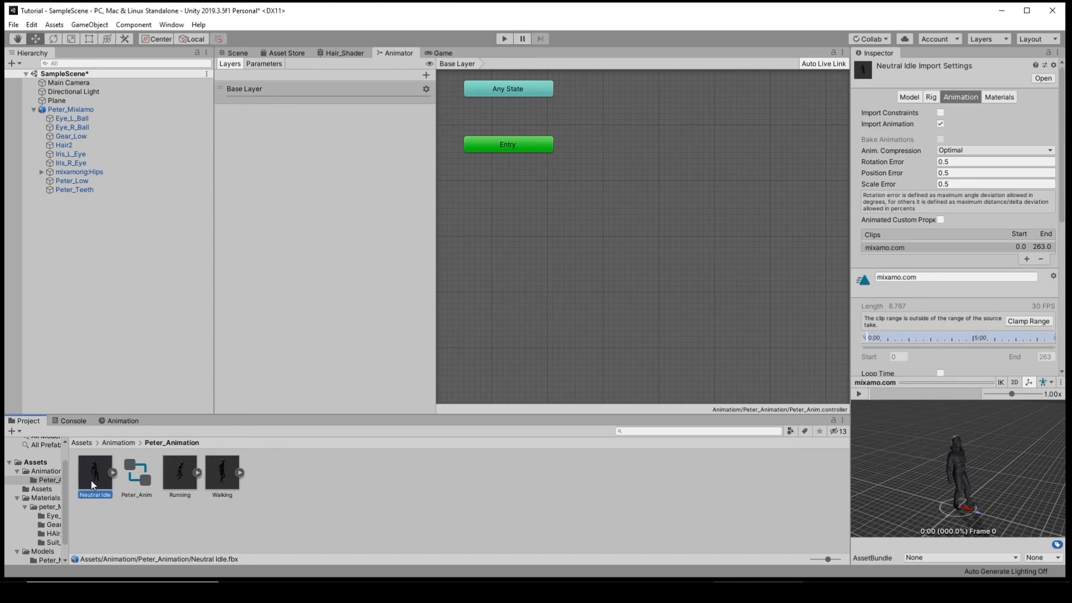
click(931, 98)
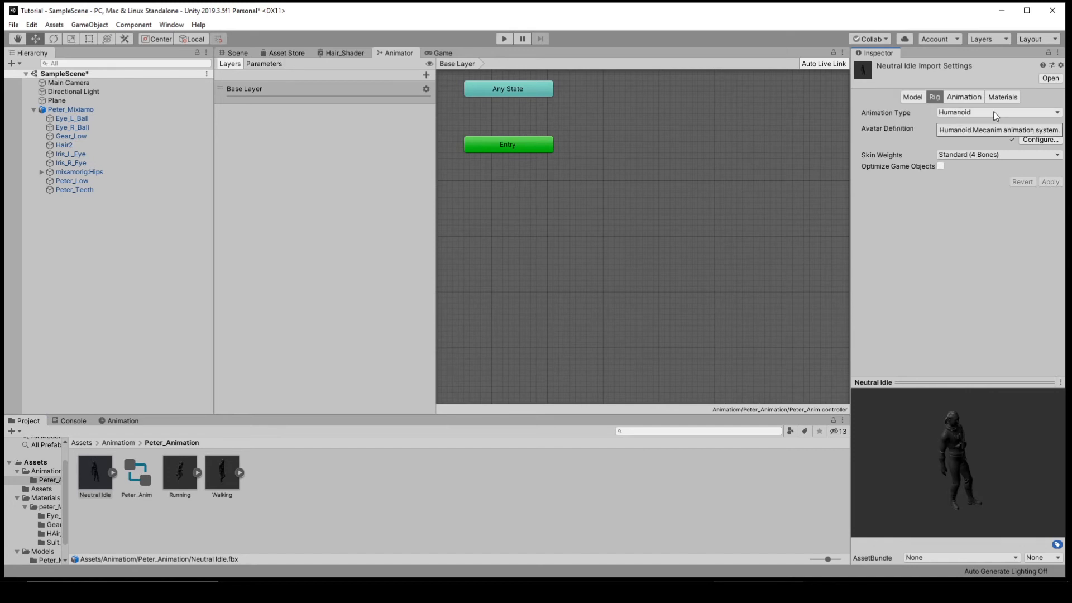
click(181, 479)
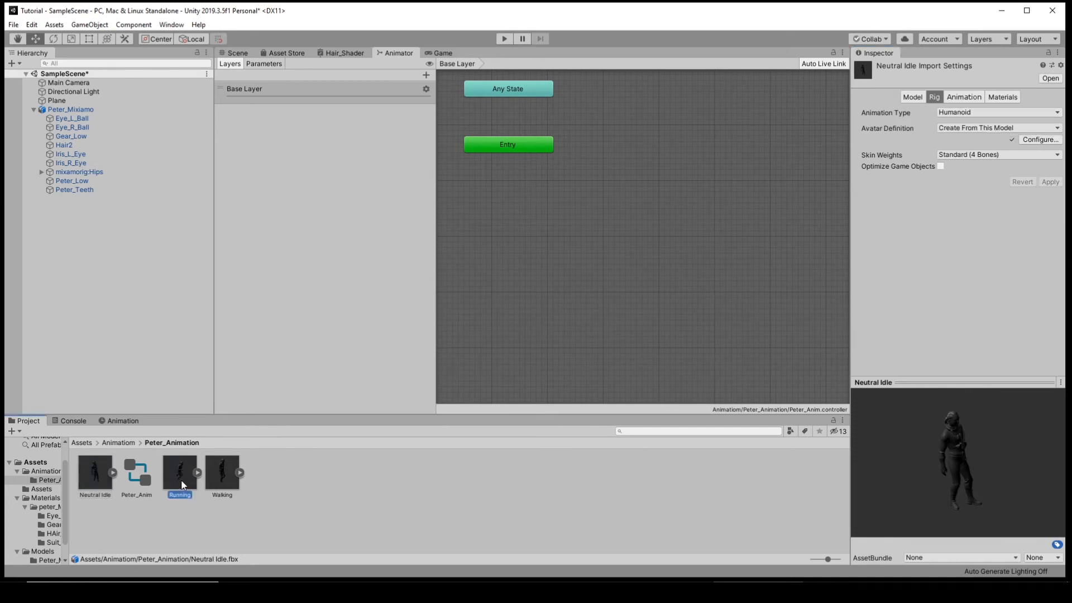
click(223, 473)
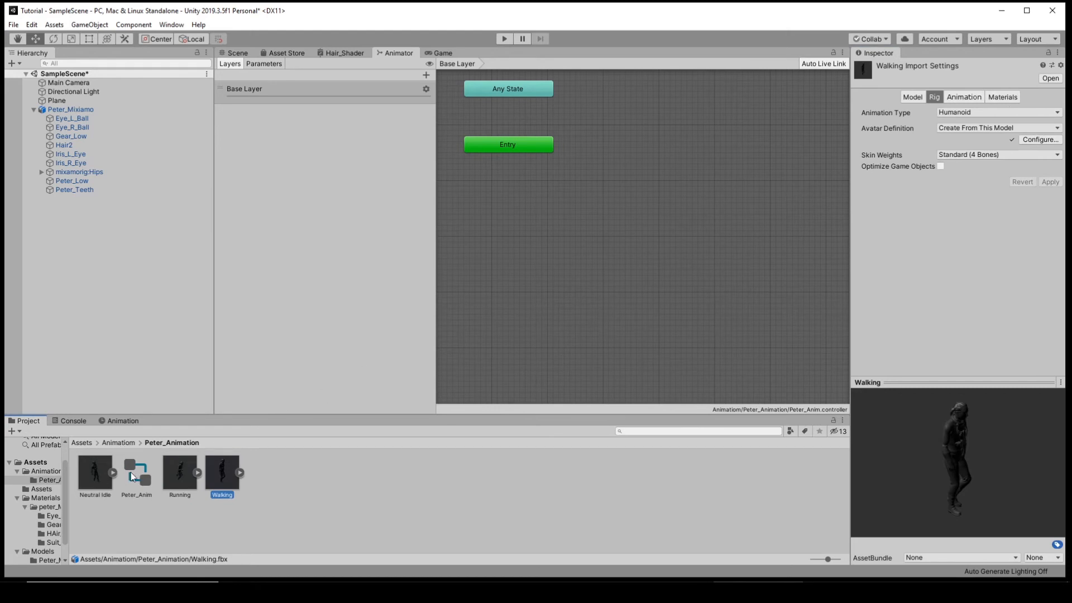
Add the Neutral Idle animation to the Peter_Anim controller as its default state and select it to view its settings.
drag(99, 476, 493, 245)
drag(587, 195, 588, 210)
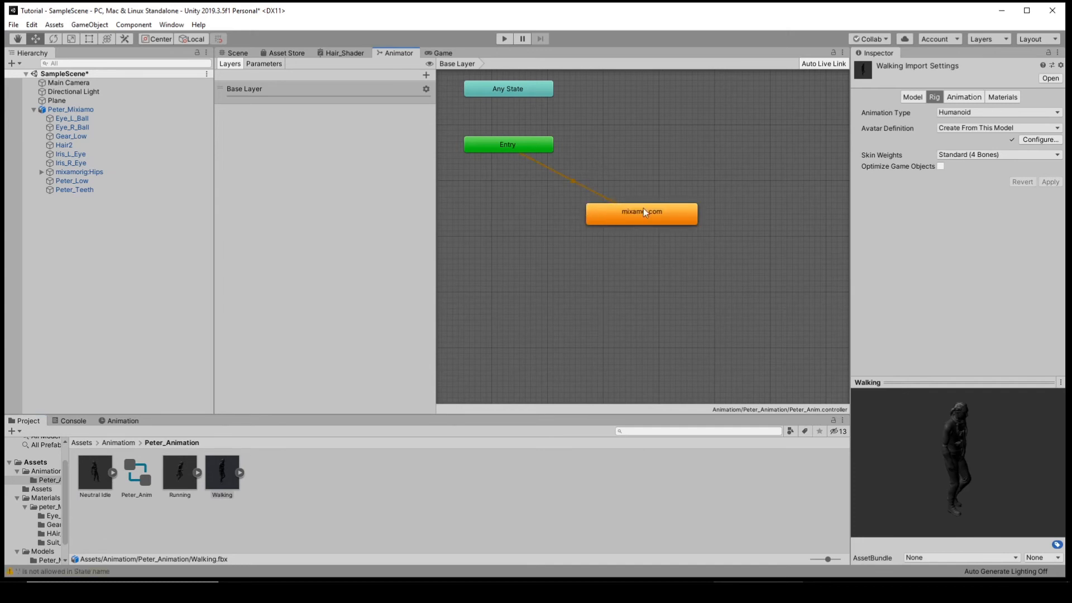
click(663, 210)
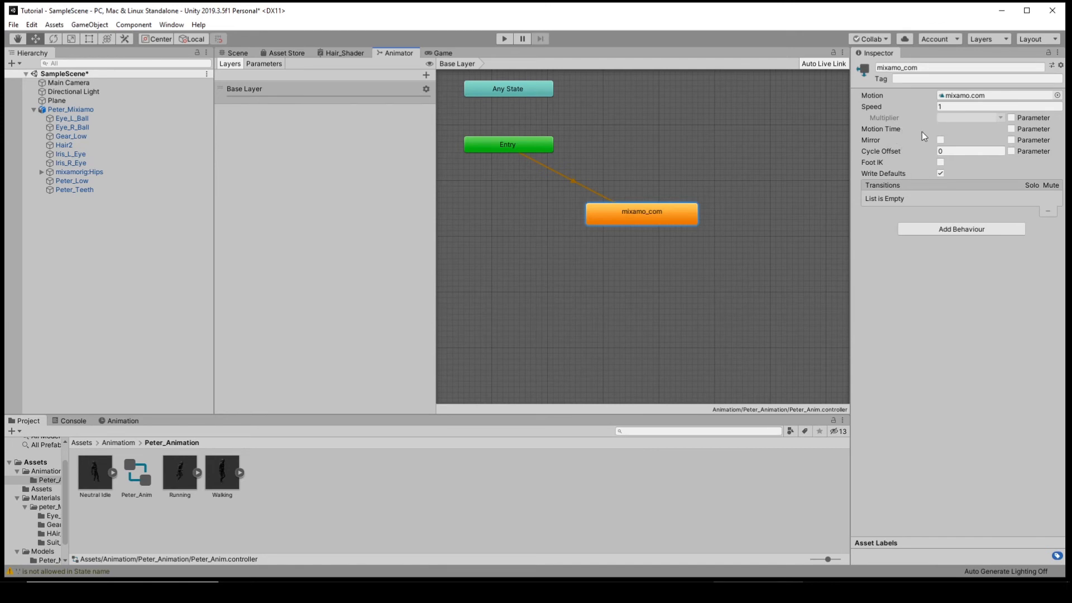
Add an Animator component to Peter_Mixiamo in the scene and assign Peter_Anim as its controller.
click(233, 53)
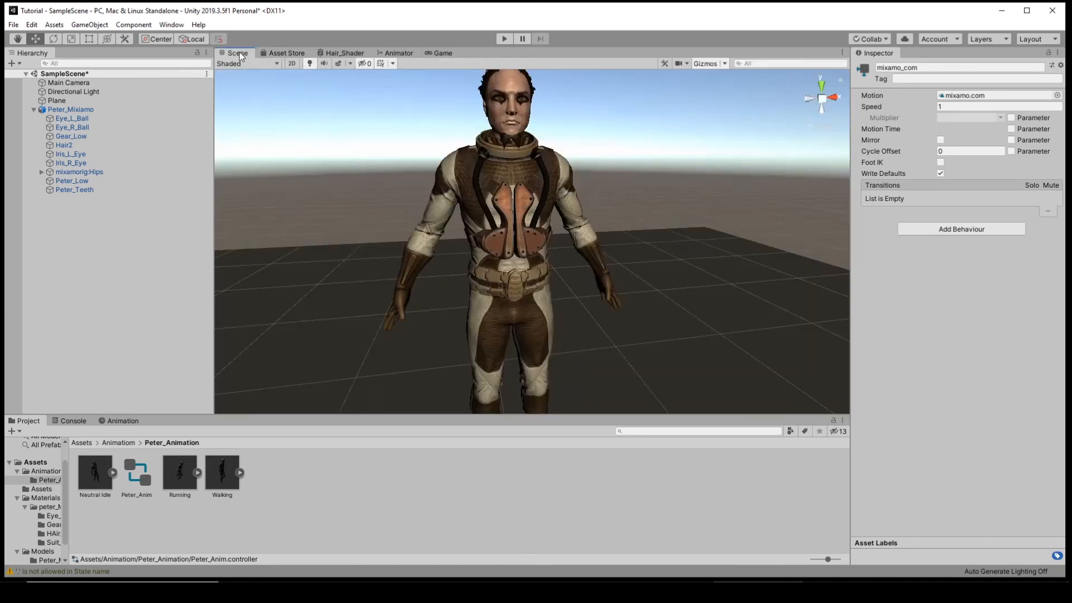
click(62, 111)
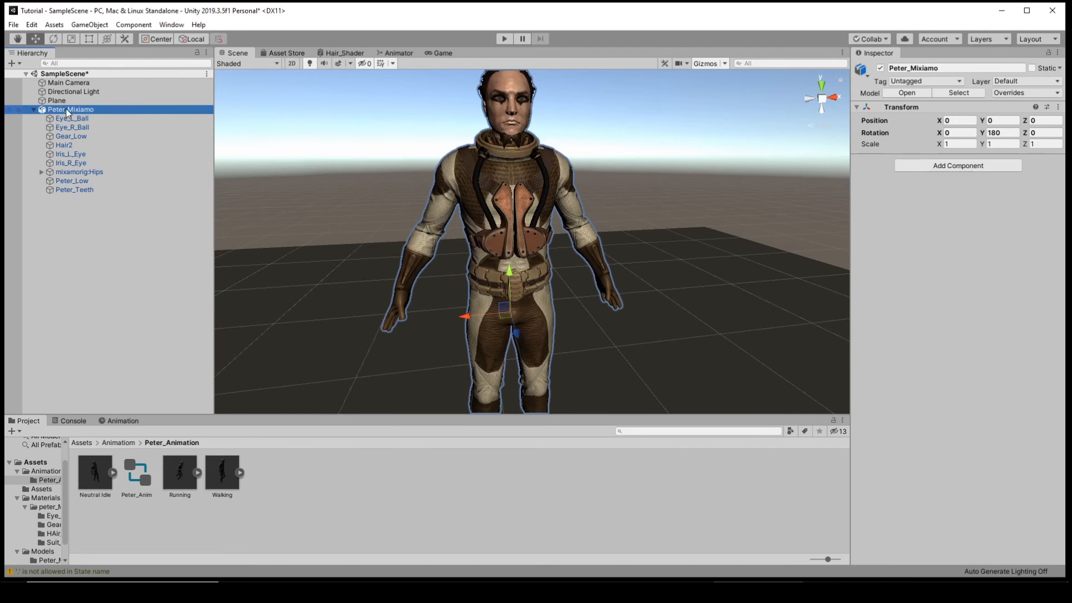
click(952, 166)
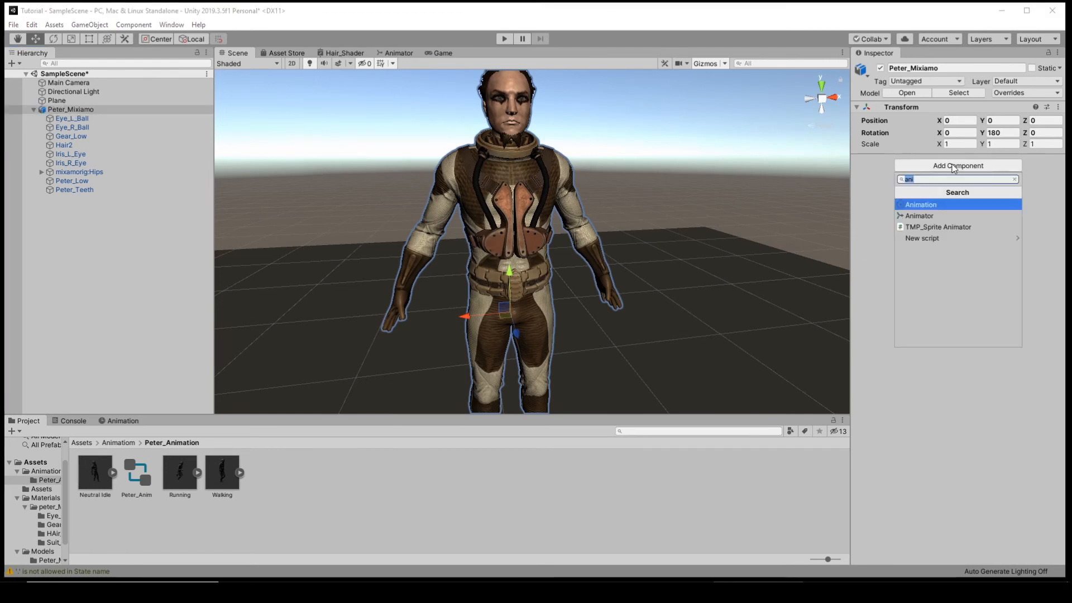
click(931, 216)
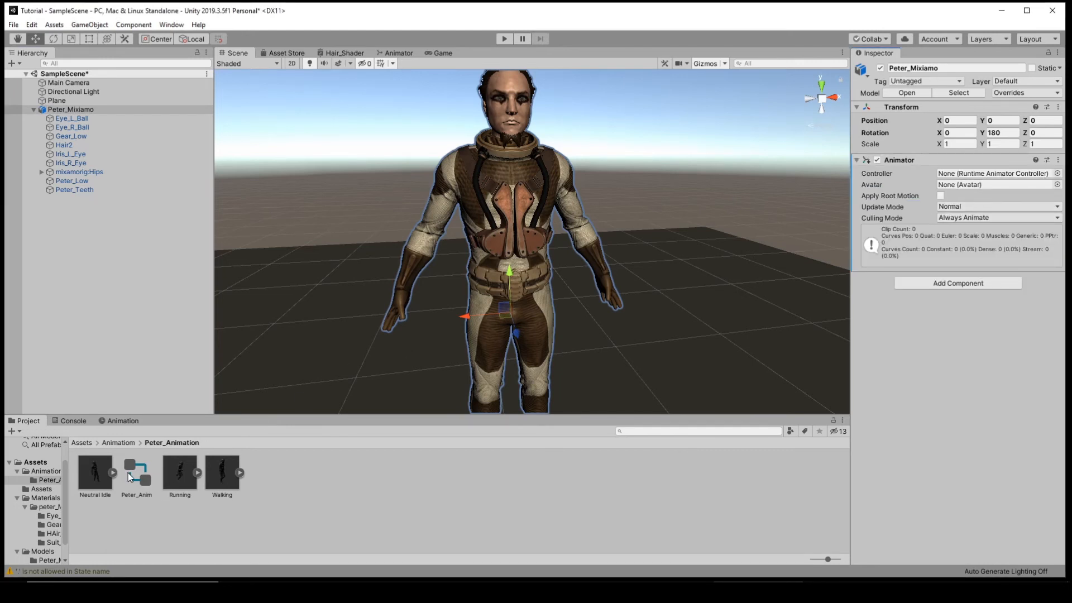
drag(128, 474, 956, 179)
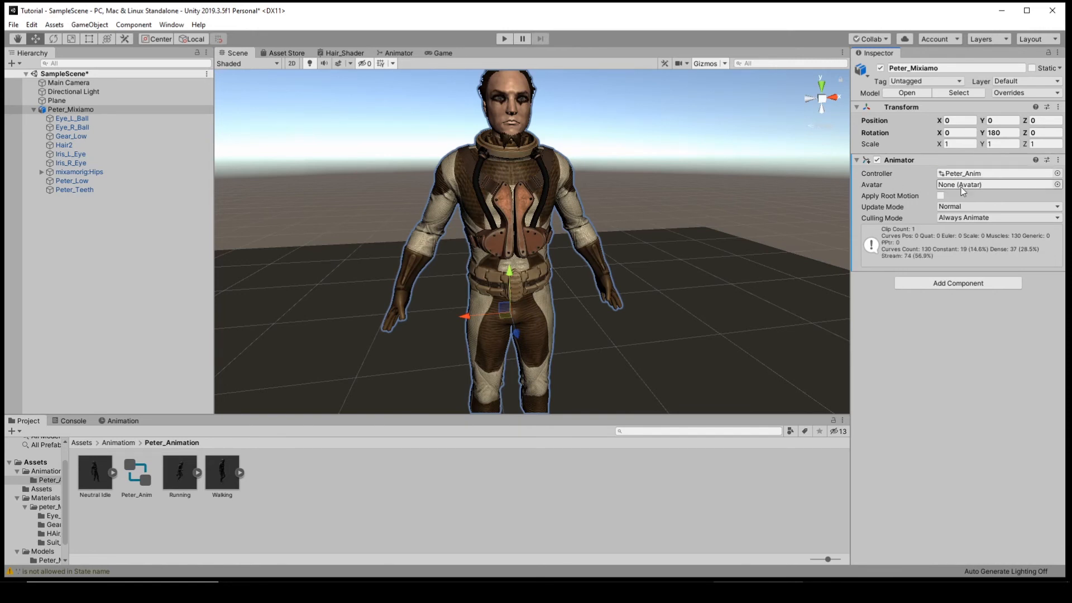
Set the Animator's avatar to Neutral IdleAvatar and play the scene to test the idle animation, ending play mode after the check.
click(1057, 184)
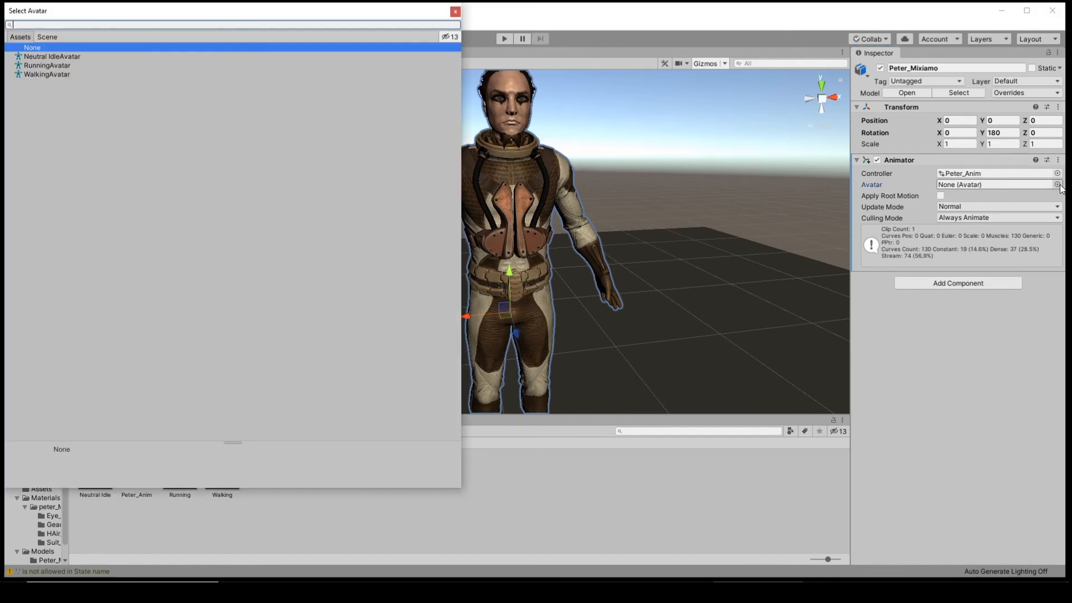
double_click(59, 58)
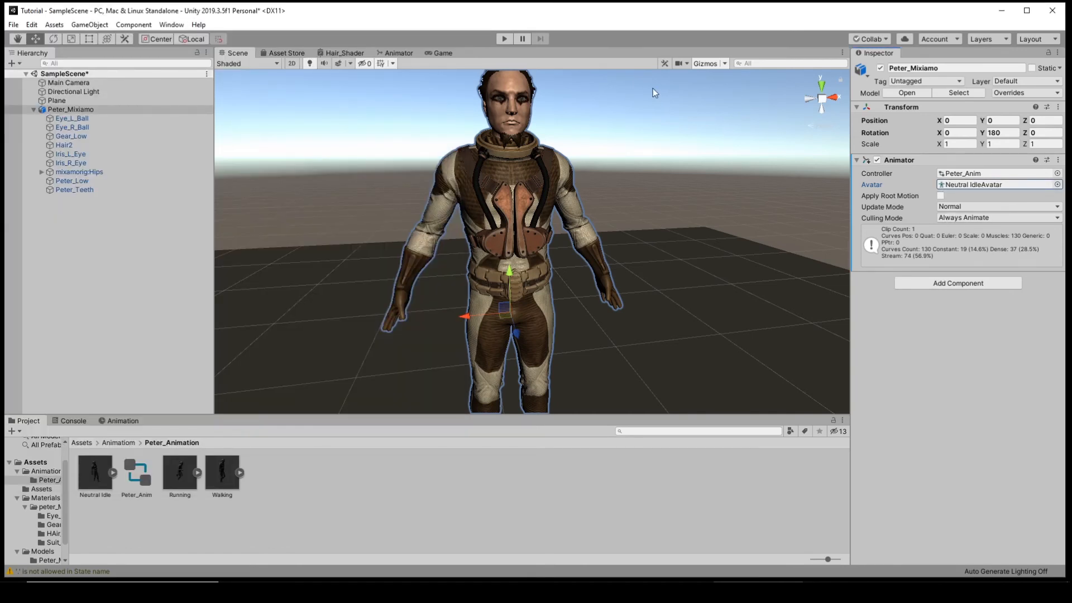
click(501, 41)
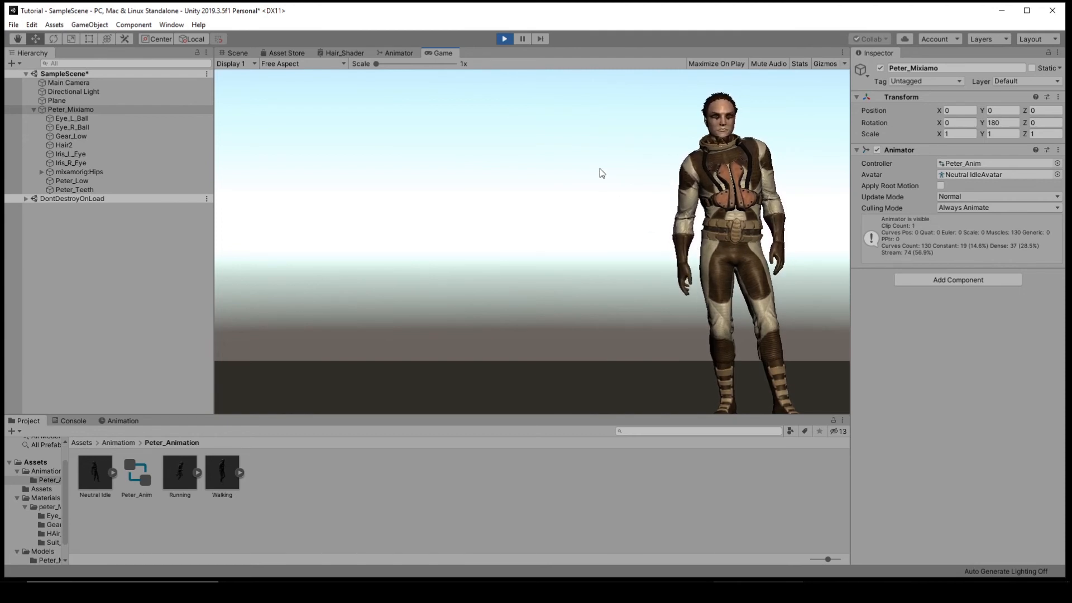
click(502, 38)
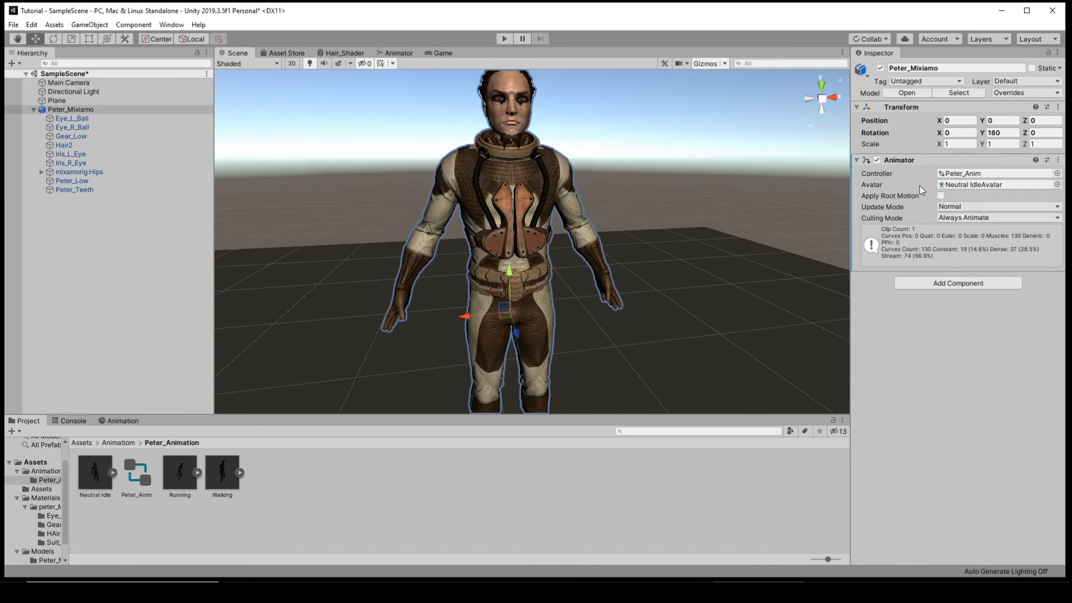
Set the Animator's avatar to RunningAvatar and play the scene briefly to check the character's motion.
click(1057, 185)
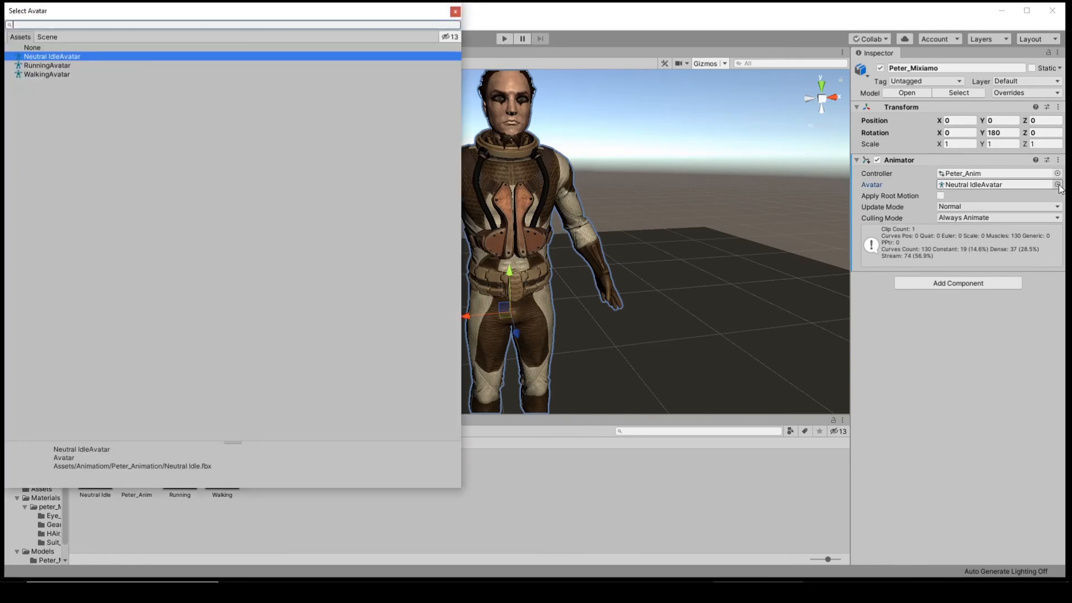
double_click(35, 66)
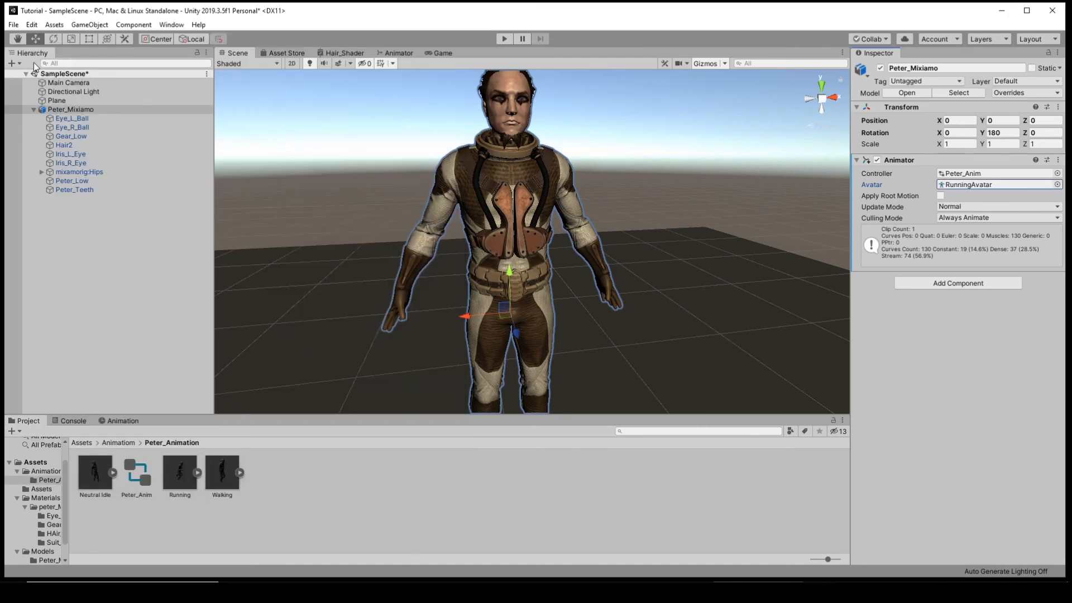
click(502, 39)
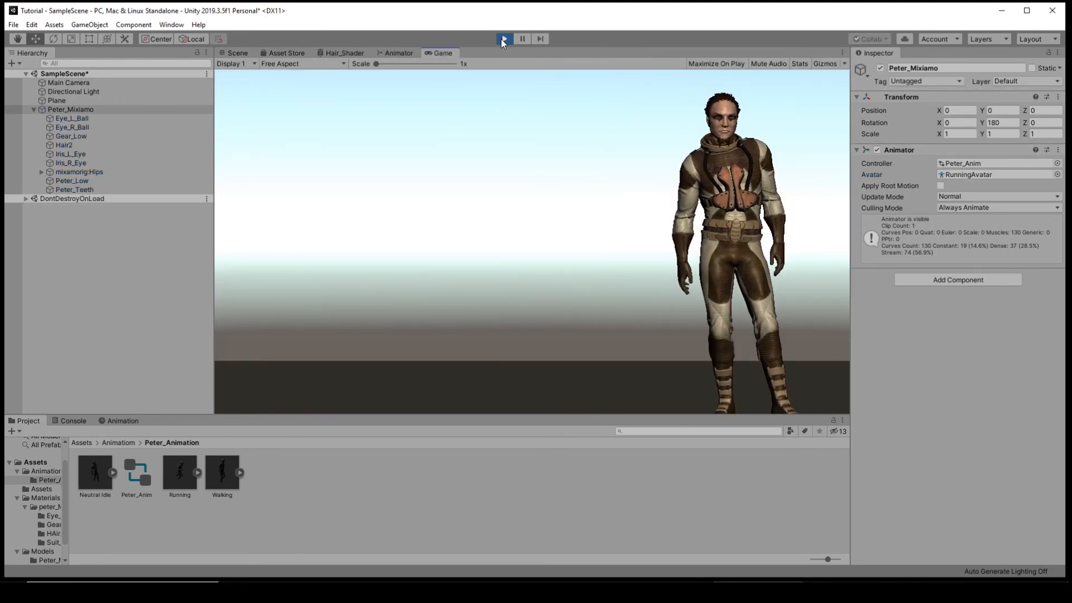
click(502, 38)
Replace the idle state in the Peter_Anim controller with the Running animation.
double_click(137, 473)
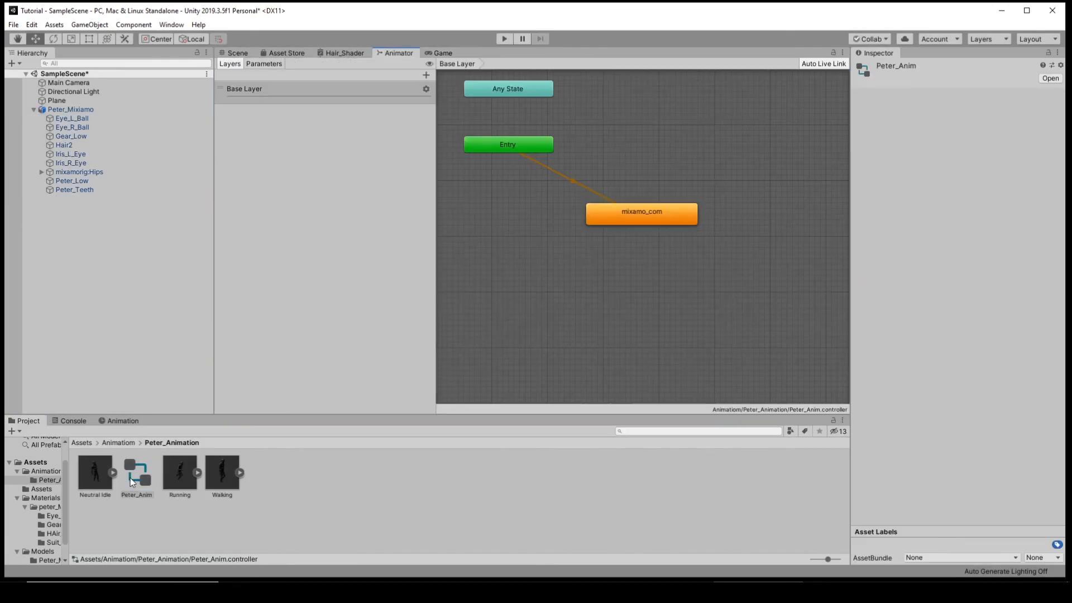
click(636, 214)
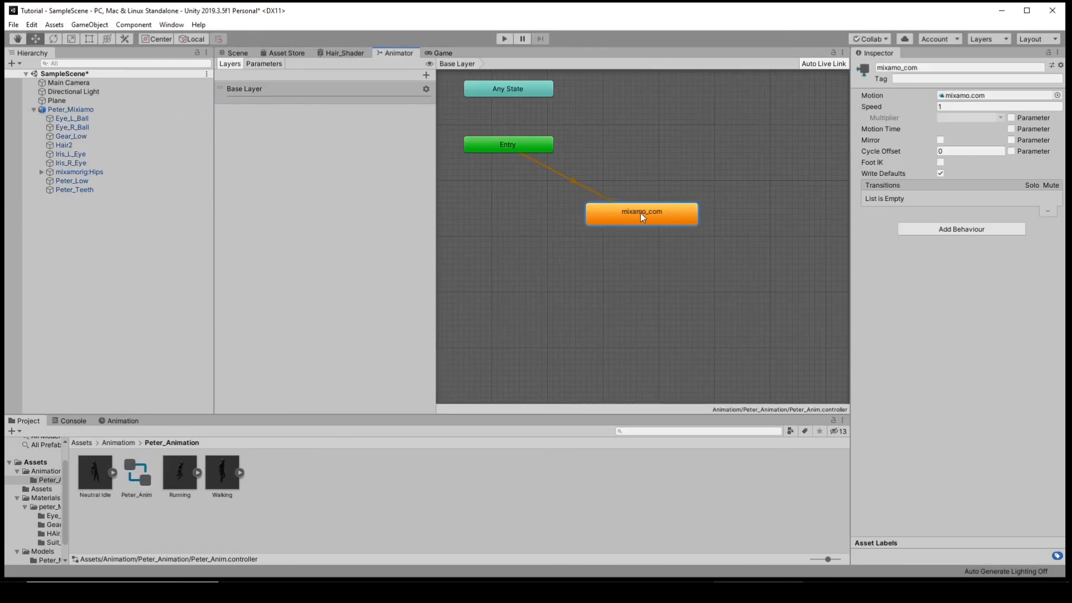
key(Delete)
drag(182, 474, 655, 177)
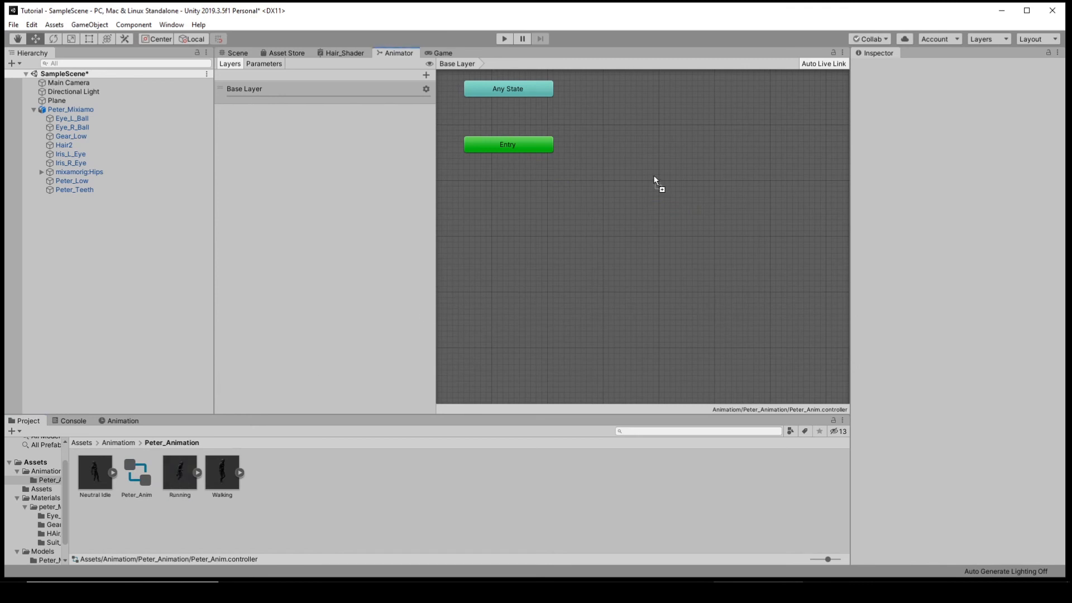
drag(588, 221, 589, 223)
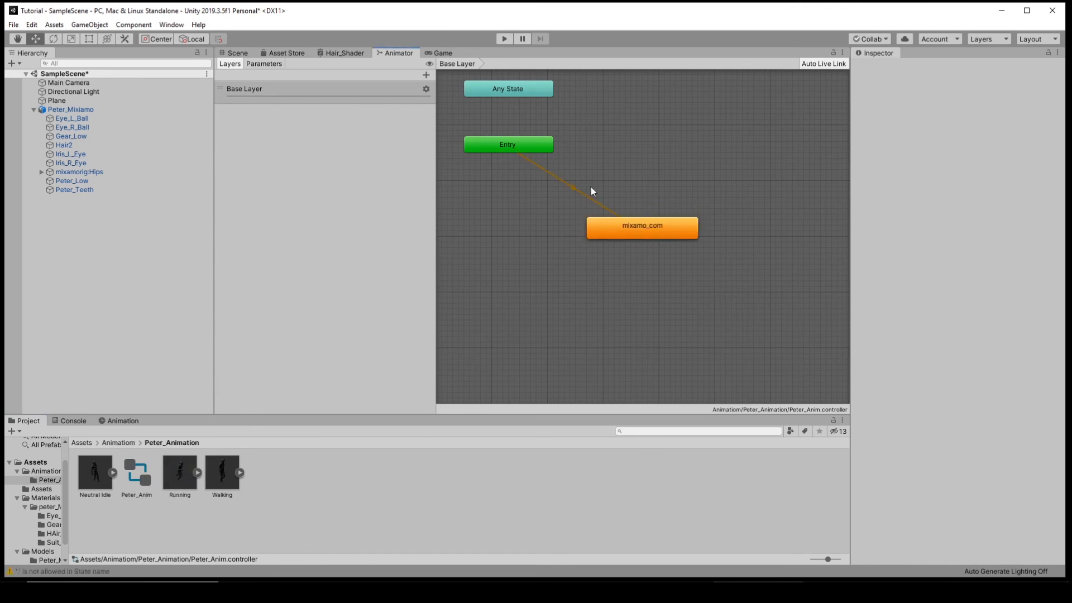
Play the scene and examine the running character from the side and front in the Scene view, ending play mode after the check.
click(237, 52)
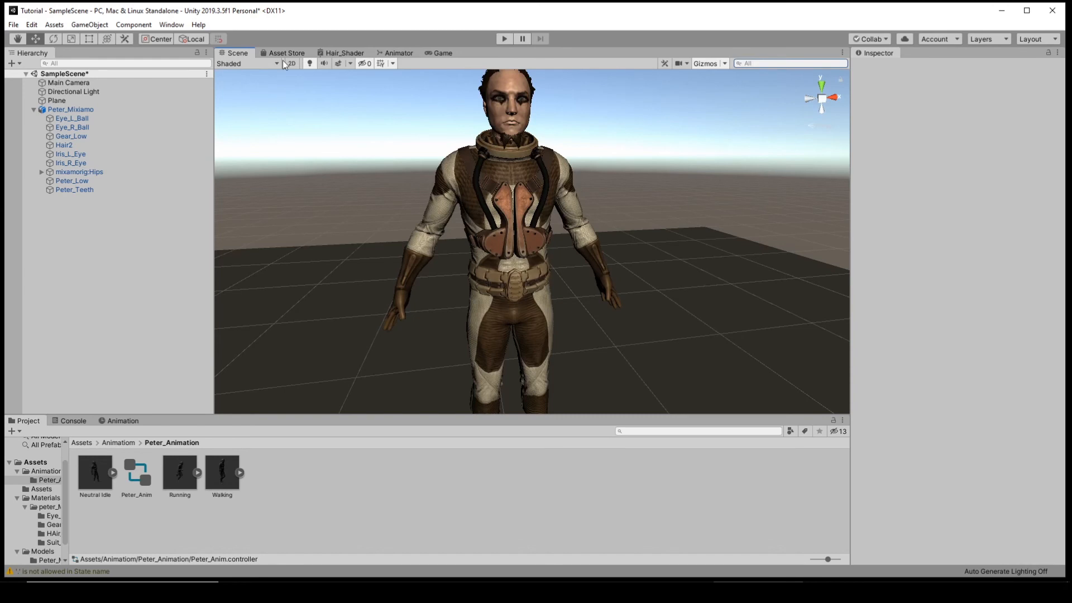
click(503, 39)
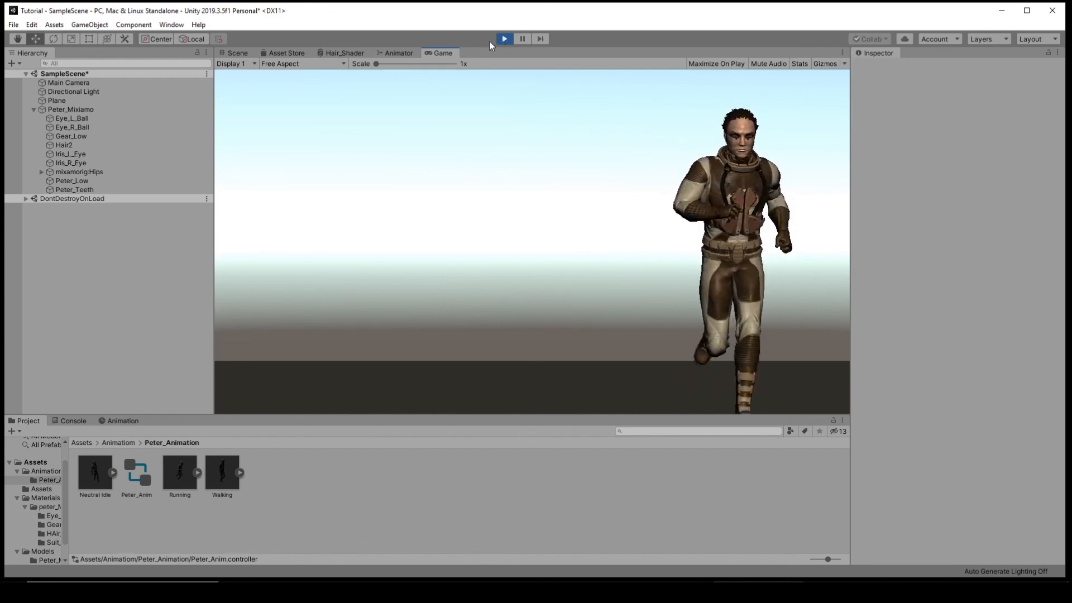
click(234, 52)
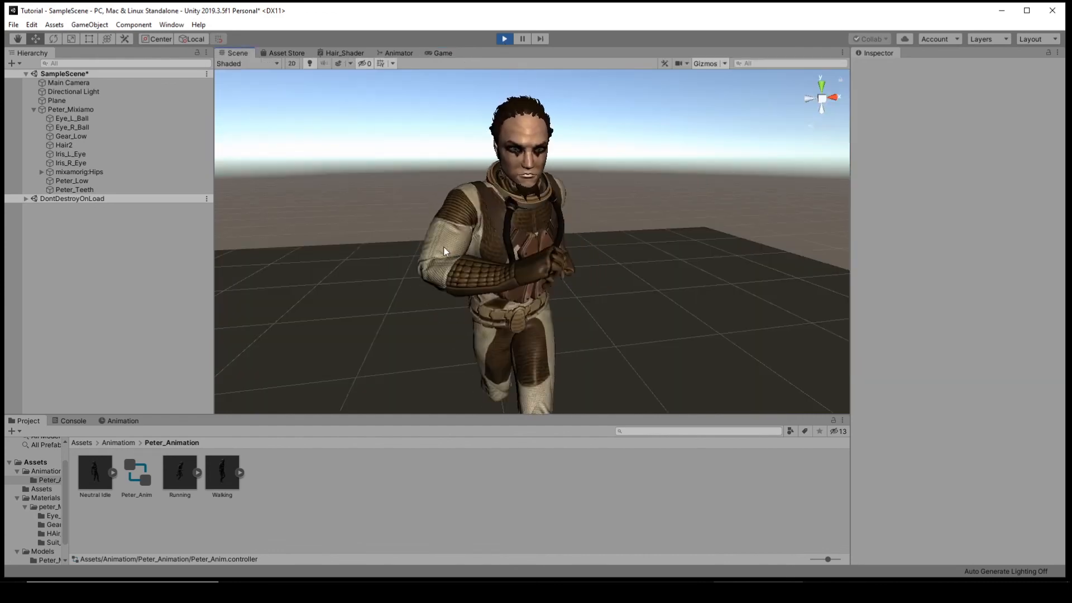
alt+drag(437, 262, 674, 292)
middle_drag(674, 292, 572, 178)
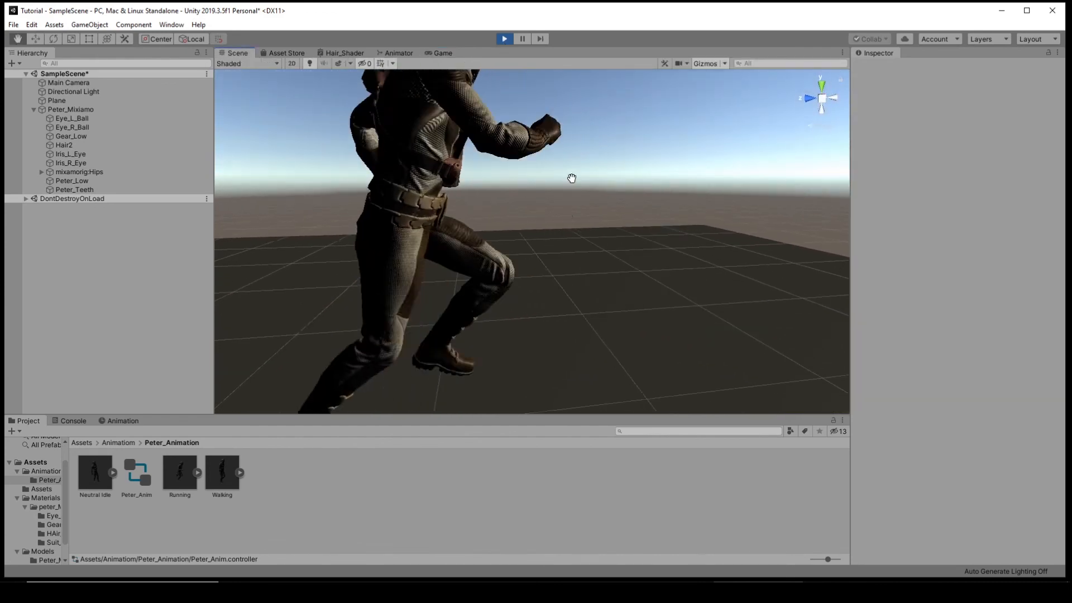
alt+right_drag(572, 178, 263, 179)
alt+drag(613, 252, 328, 244)
scroll(546, 172, up, 5)
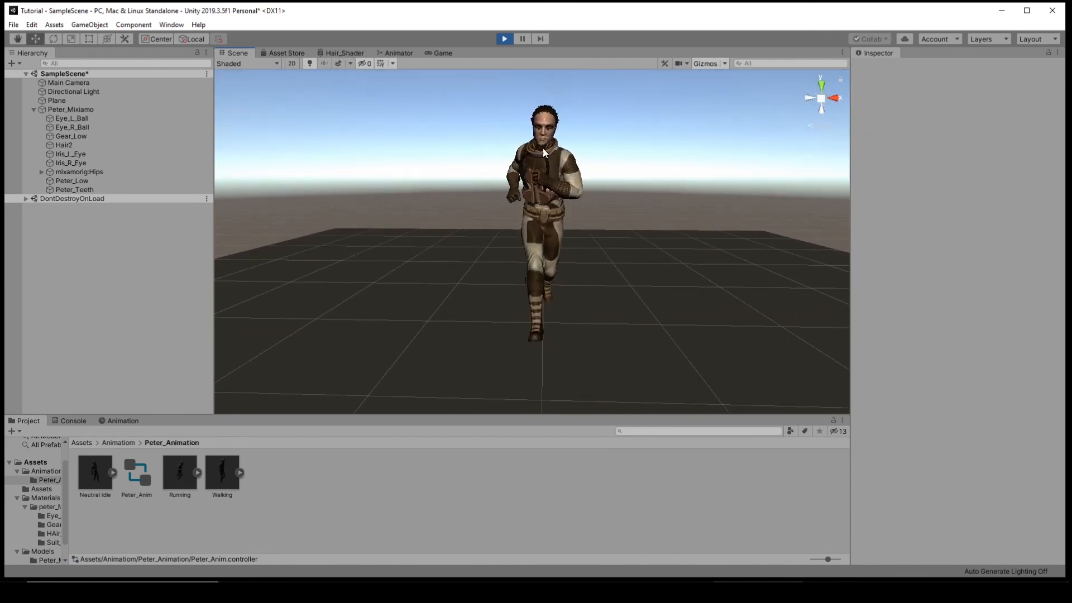
click(505, 39)
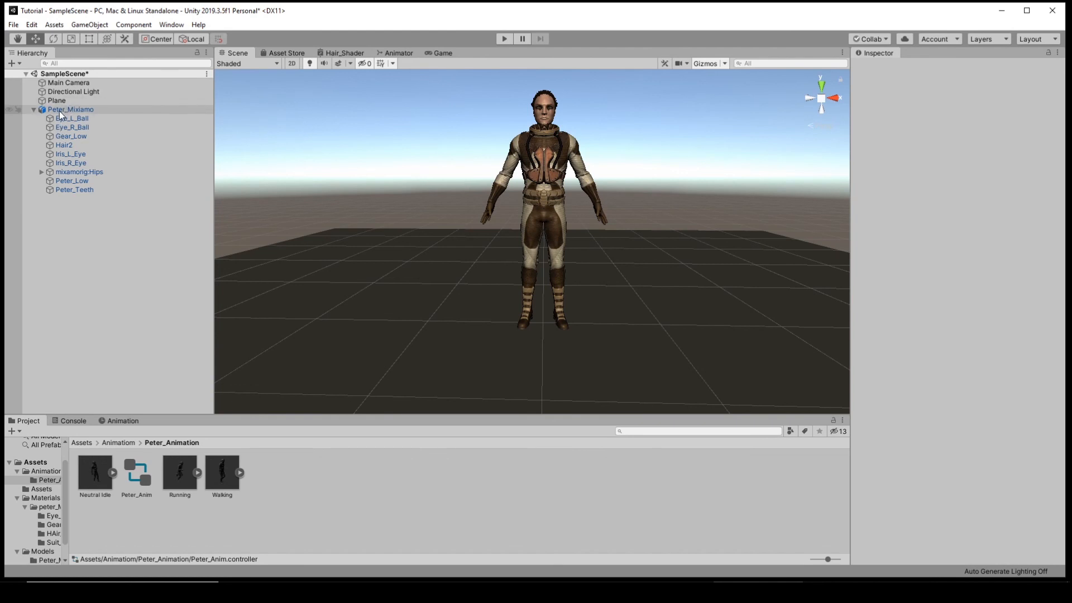
Replace the running state in the Peter_Anim controller with the Walking animation.
double_click(138, 472)
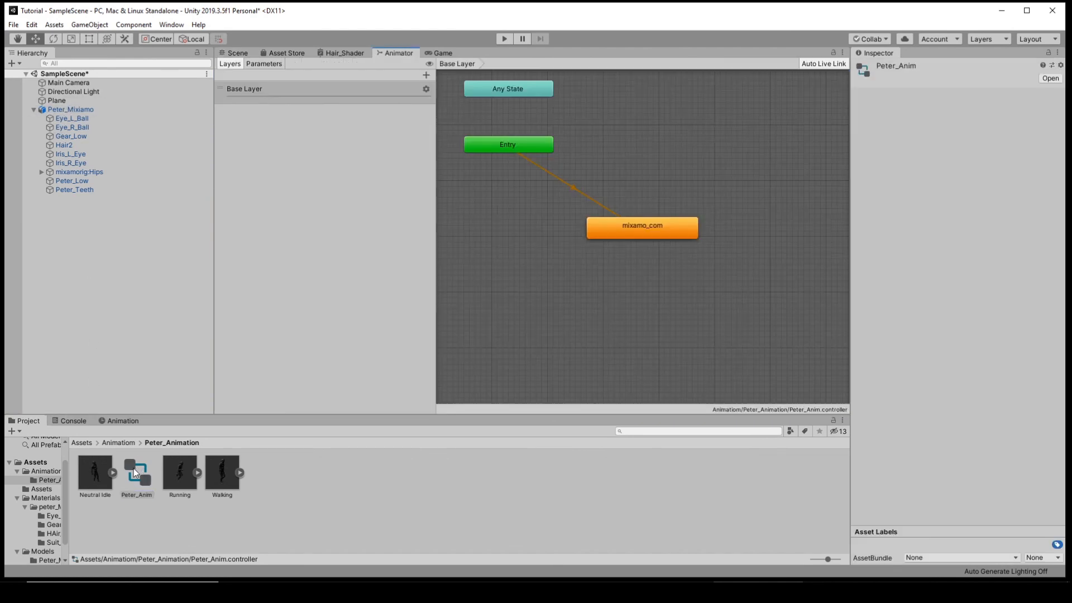
drag(651, 191, 587, 299)
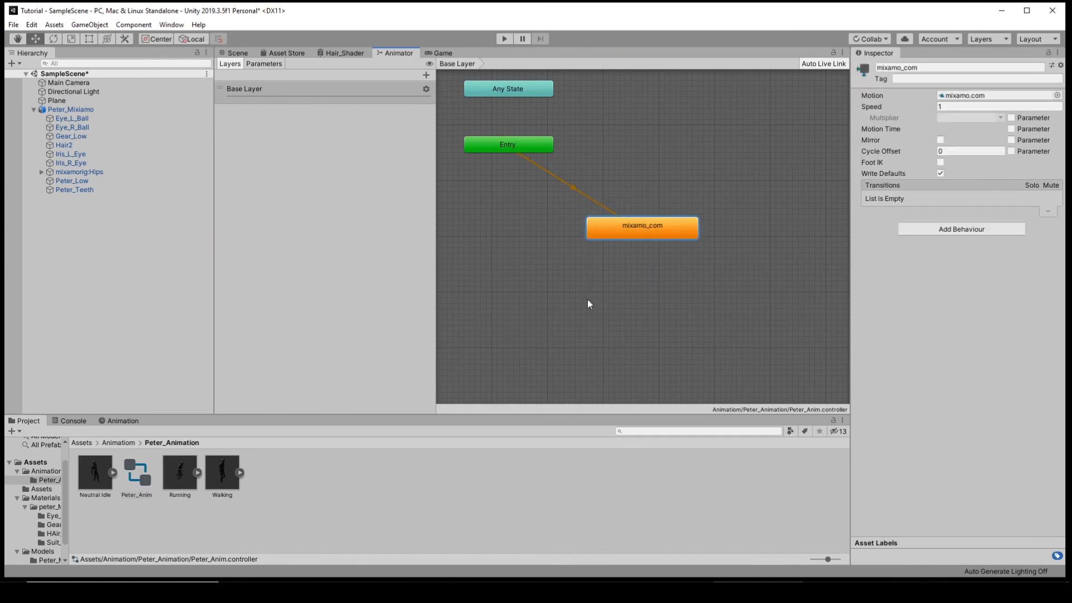
key(Delete)
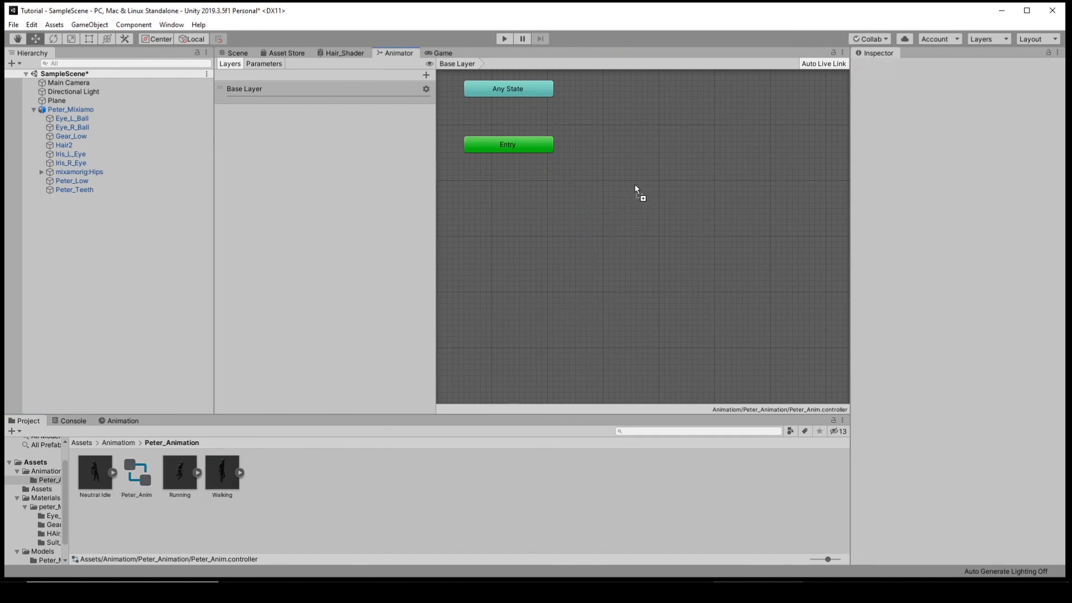
drag(608, 239, 608, 240)
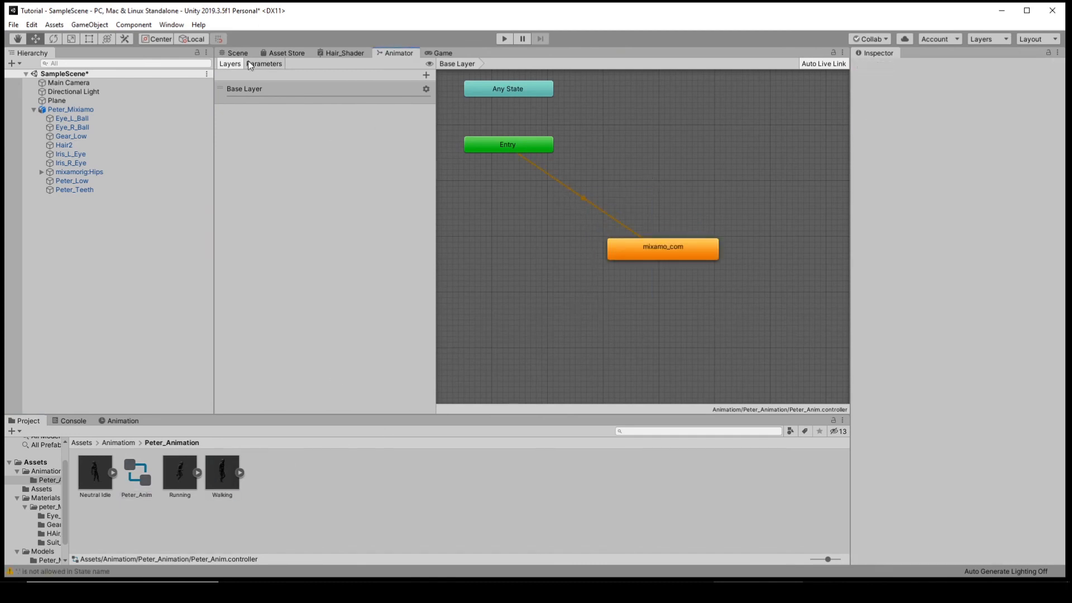
Set the avatar of Peter_Mixiamo's Animator component to WalkingAvatar.
click(99, 110)
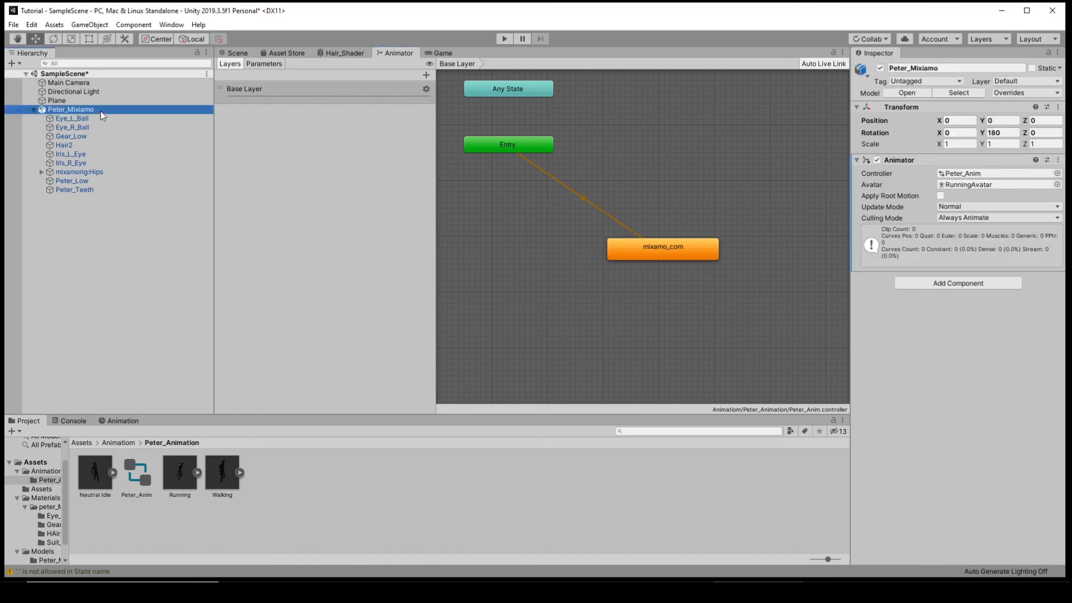
click(972, 185)
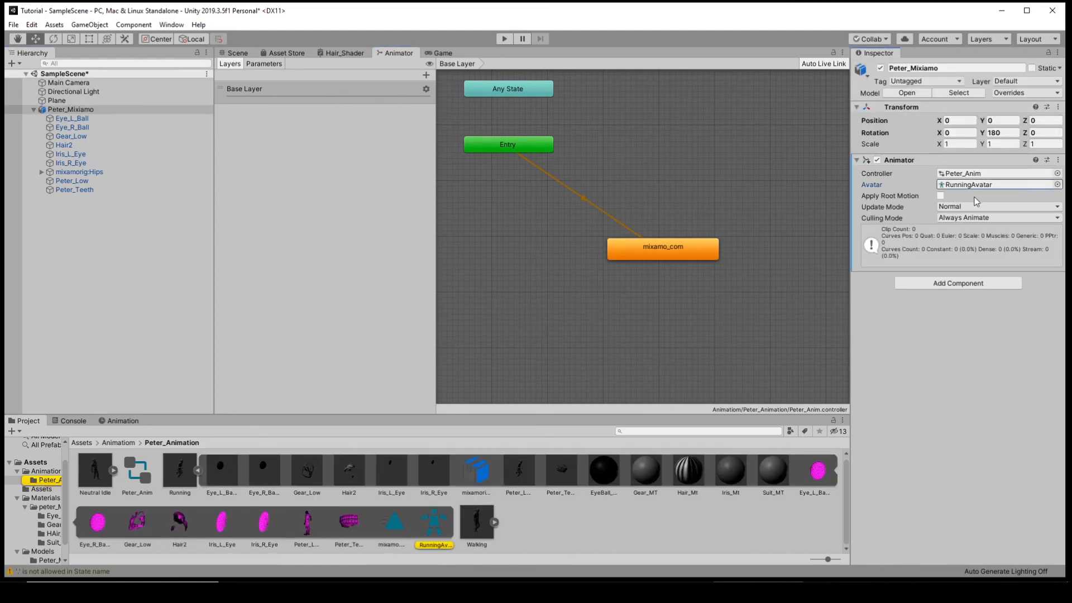
click(1057, 184)
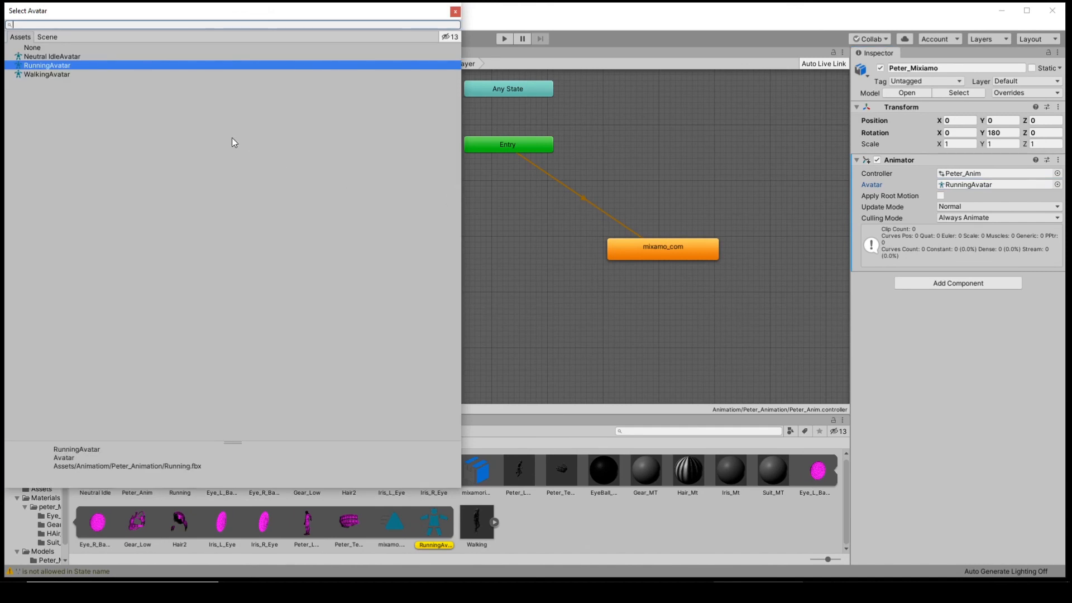
double_click(95, 75)
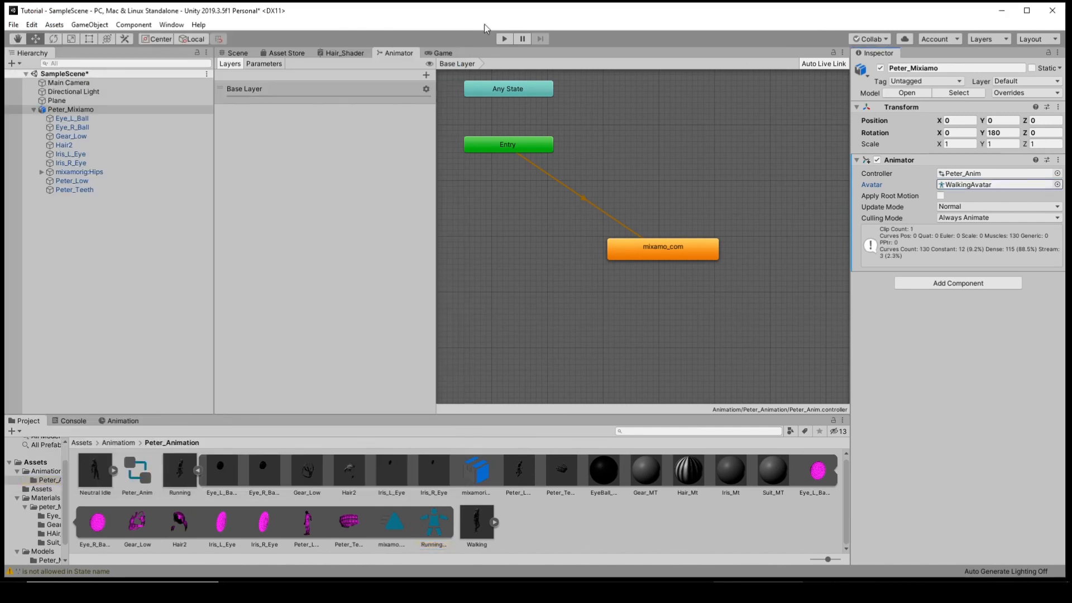
Play the scene to examine the walking animation in both the Game and Scene views, restarting playback once.
click(503, 39)
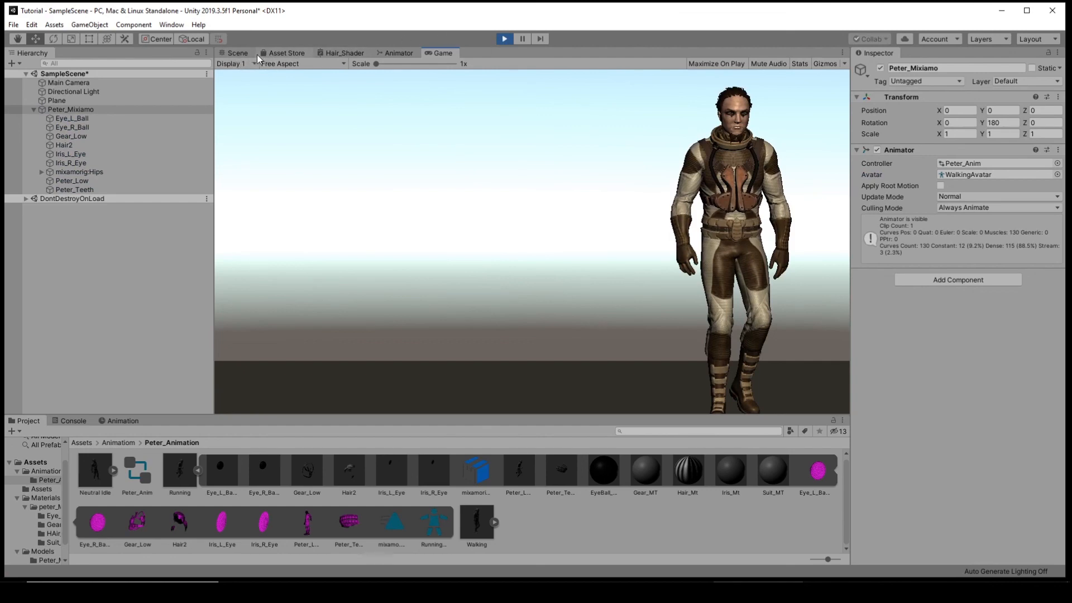
click(242, 51)
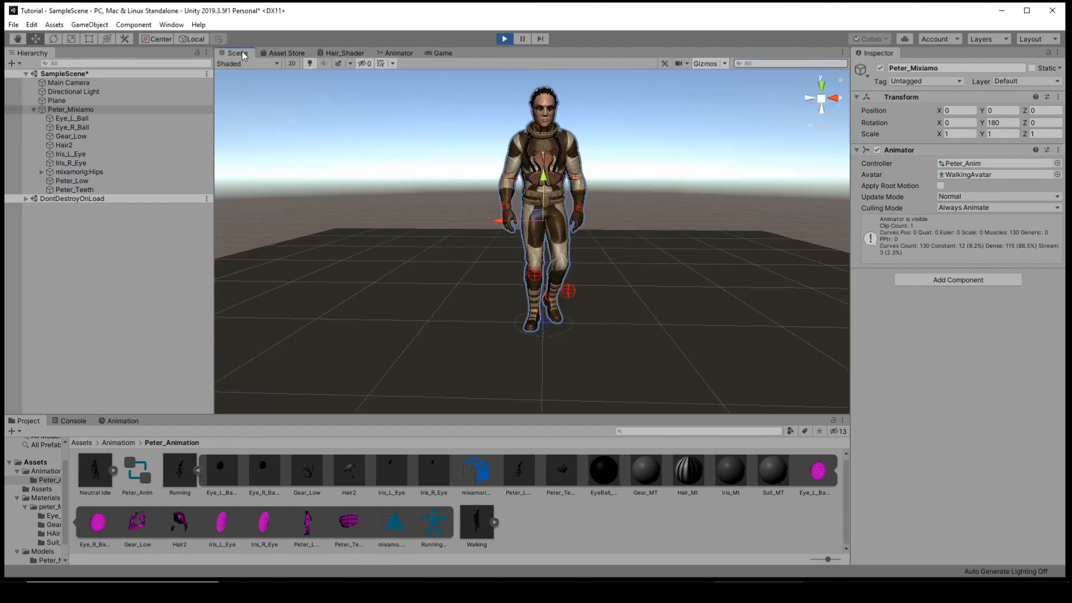
click(505, 39)
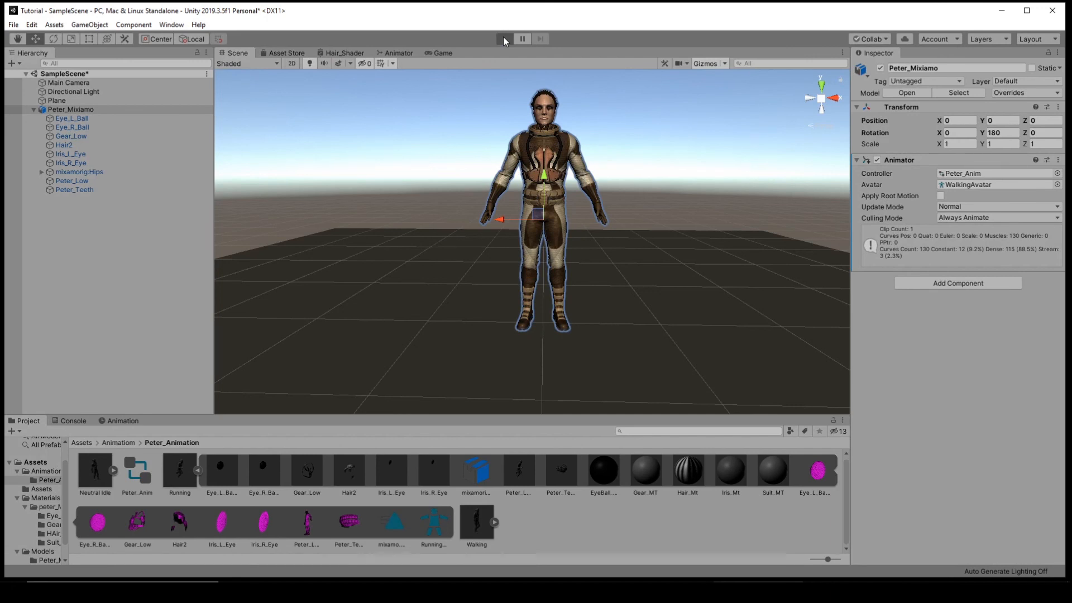
click(504, 39)
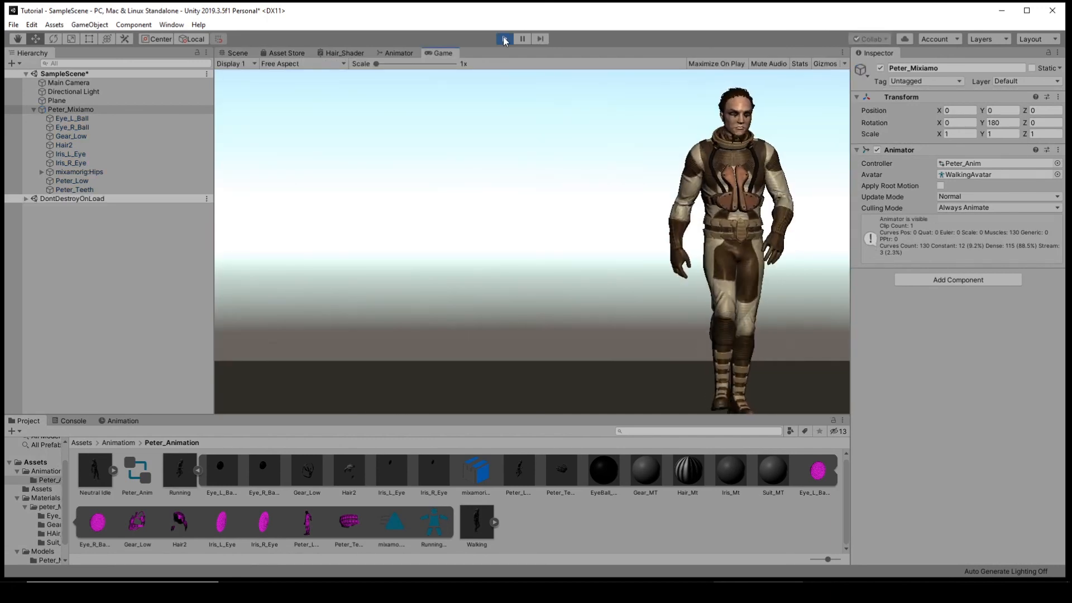